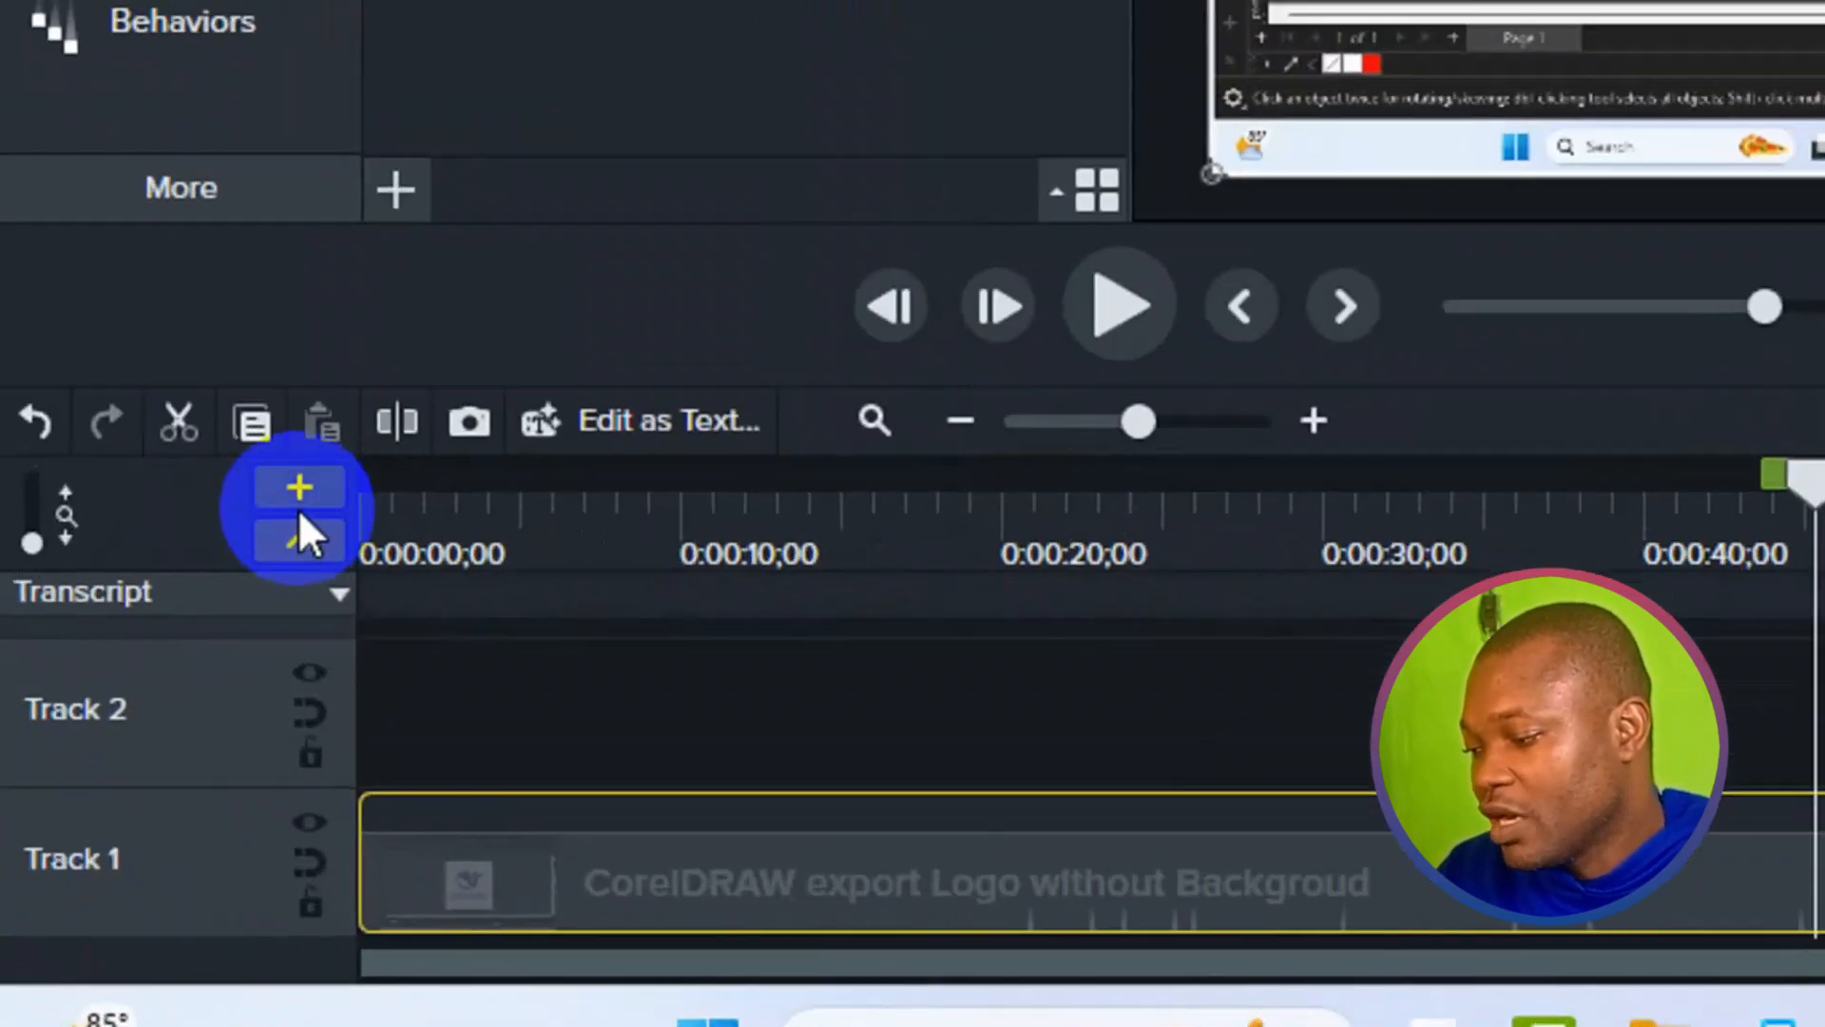
Step: Add three empty tracks to the timeline, Track 3, Track 4 and Track 5
{"action": "left_click", "coordinate": [150, 725]}
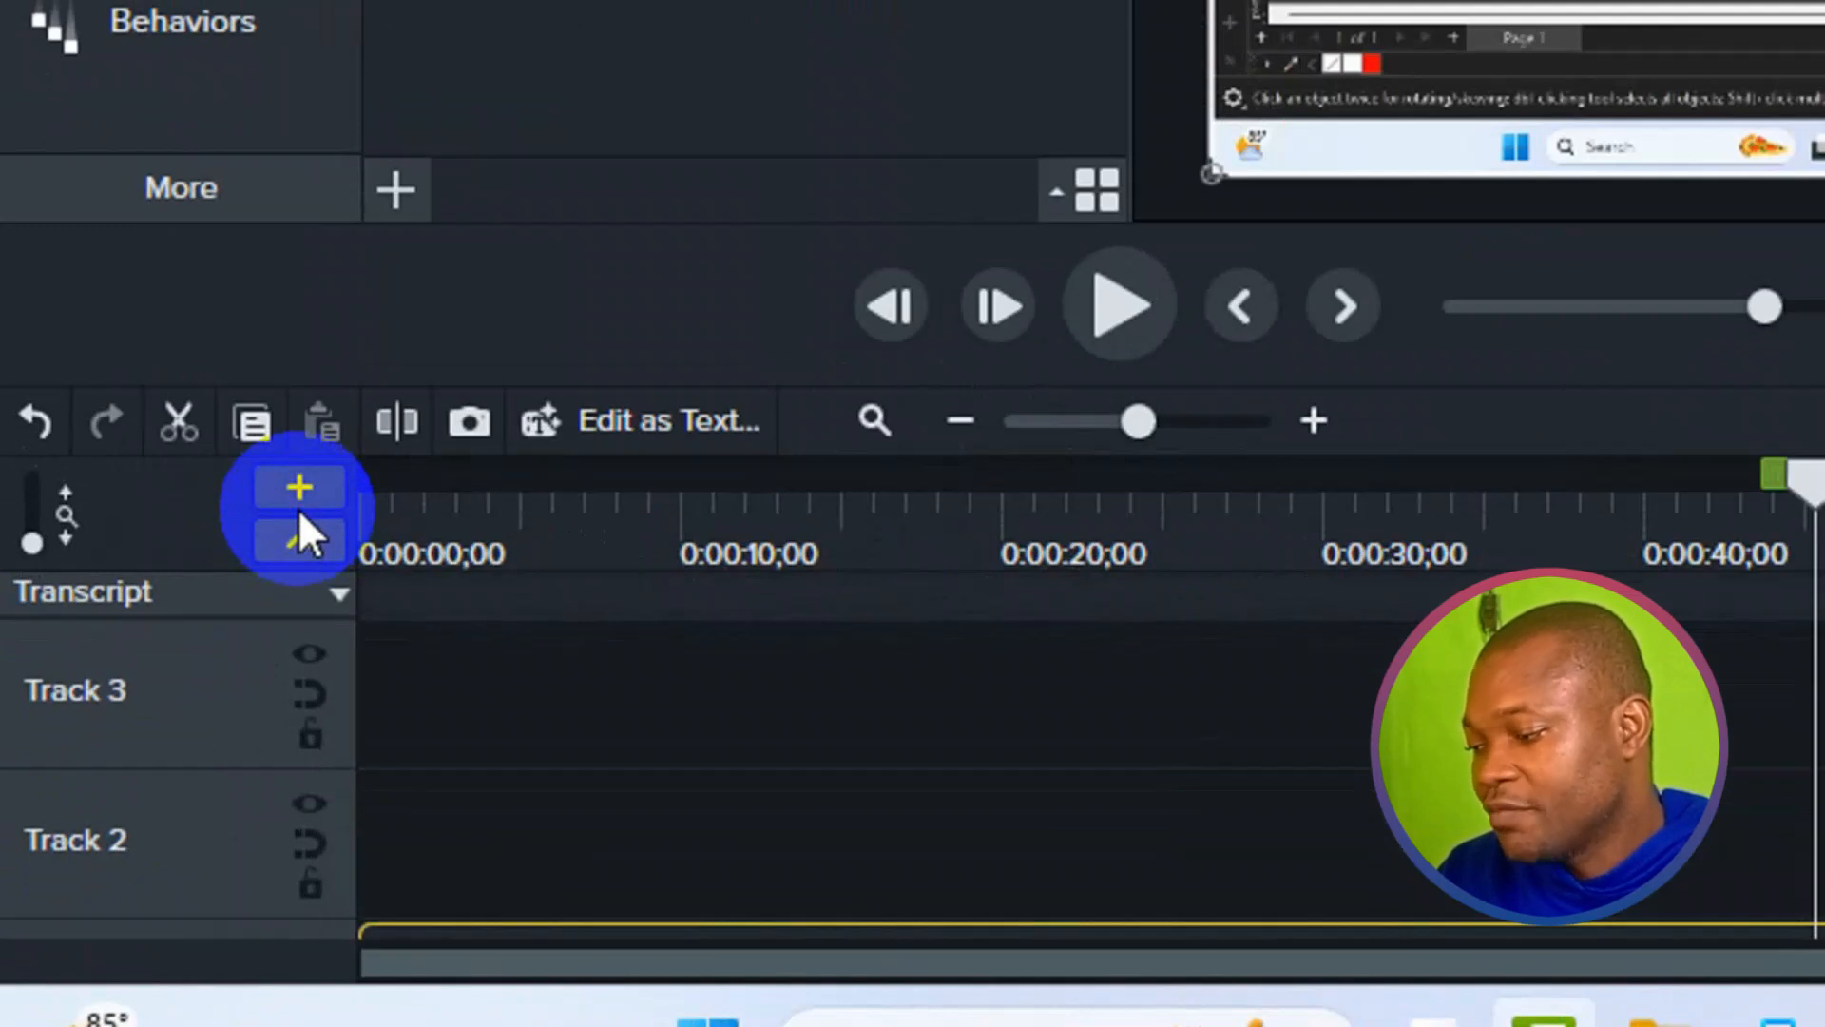
{"action": "left_click", "coordinate": [298, 508]}
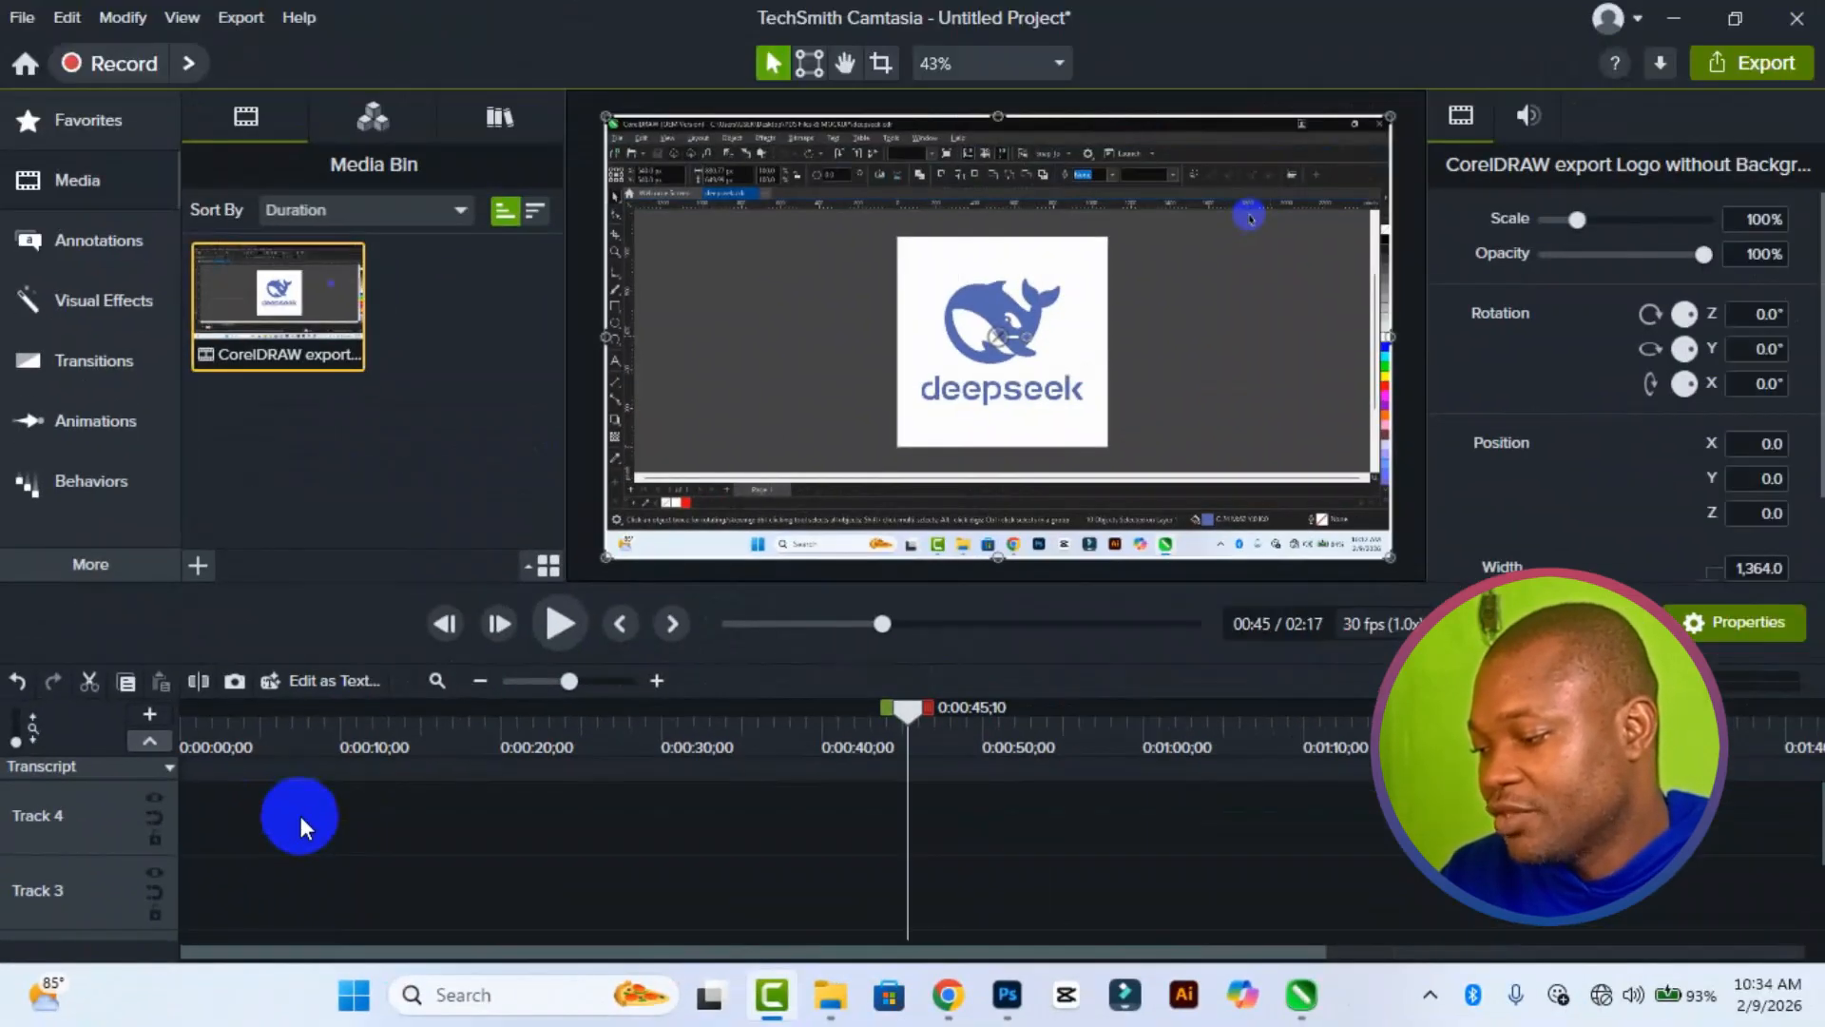
{"action": "left_click", "coordinate": [152, 716]}
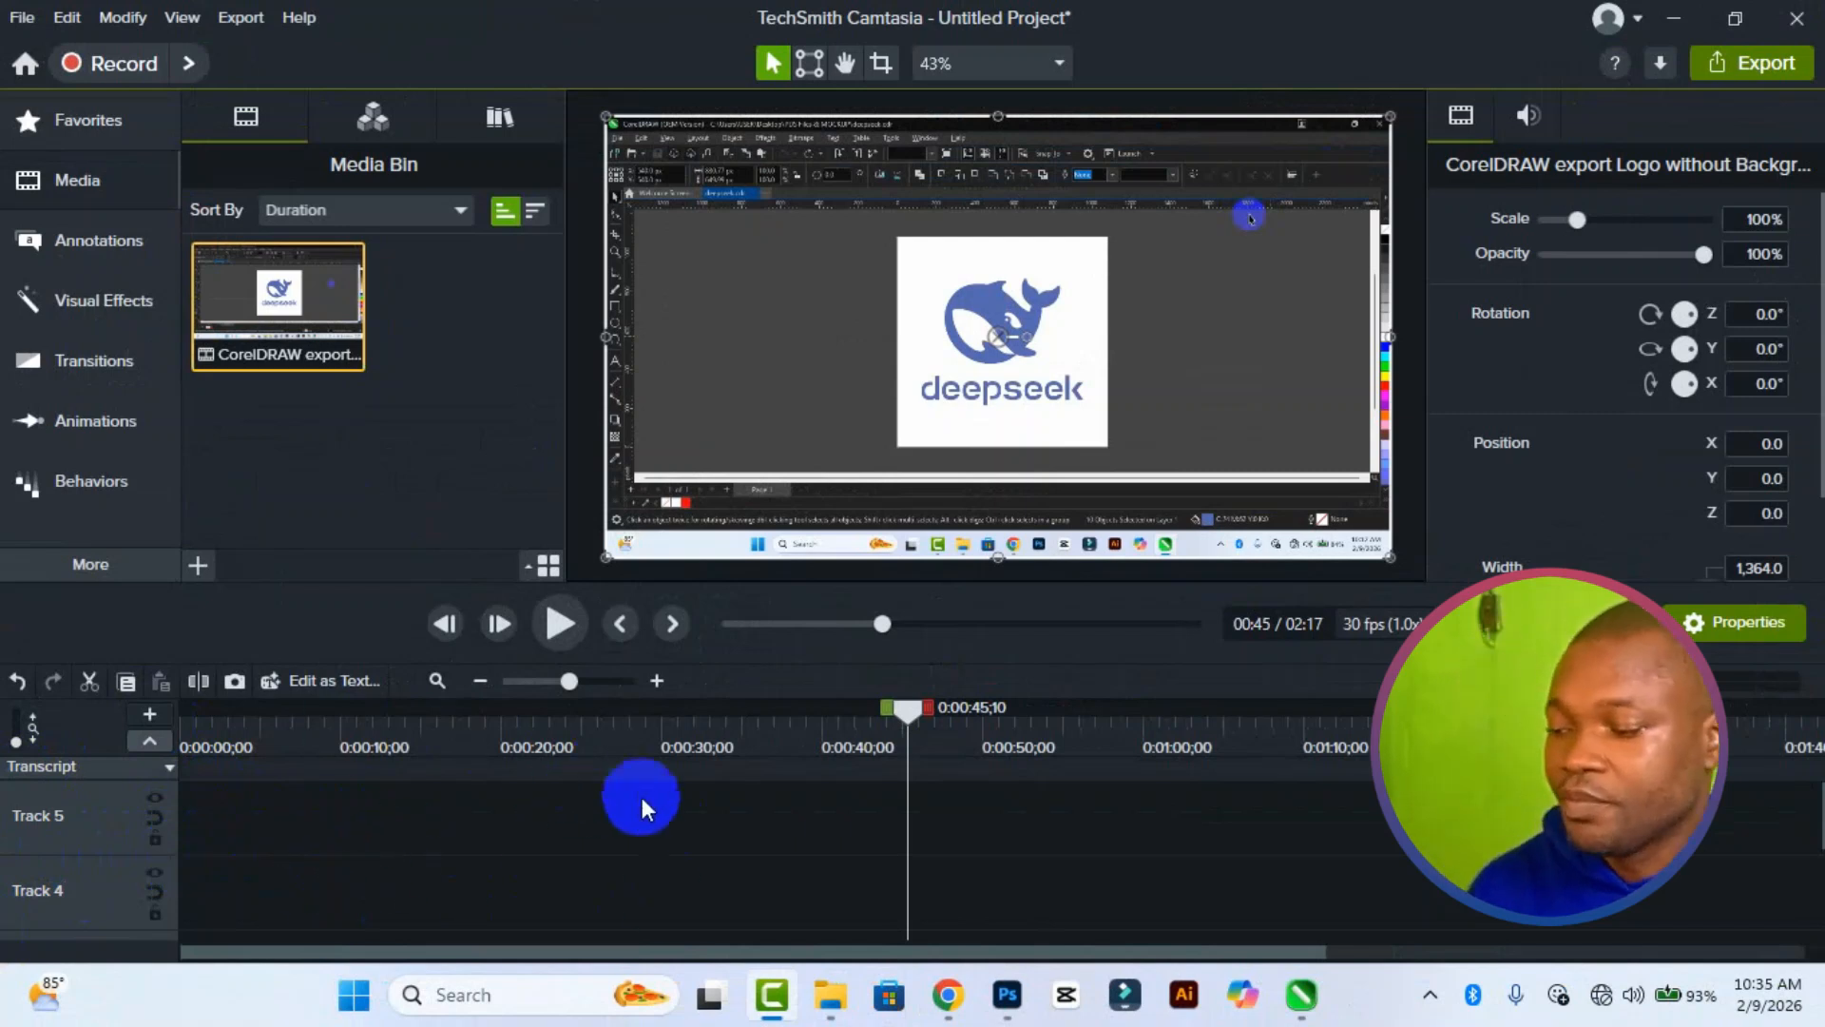
Step: Place the CorelDRAW export media clip on Track 2 at about 19 seconds and on Track 4 at about 8 seconds
{"action": "scroll", "coordinate": [665, 820], "scroll_direction": "down", "scroll_amount": 3}
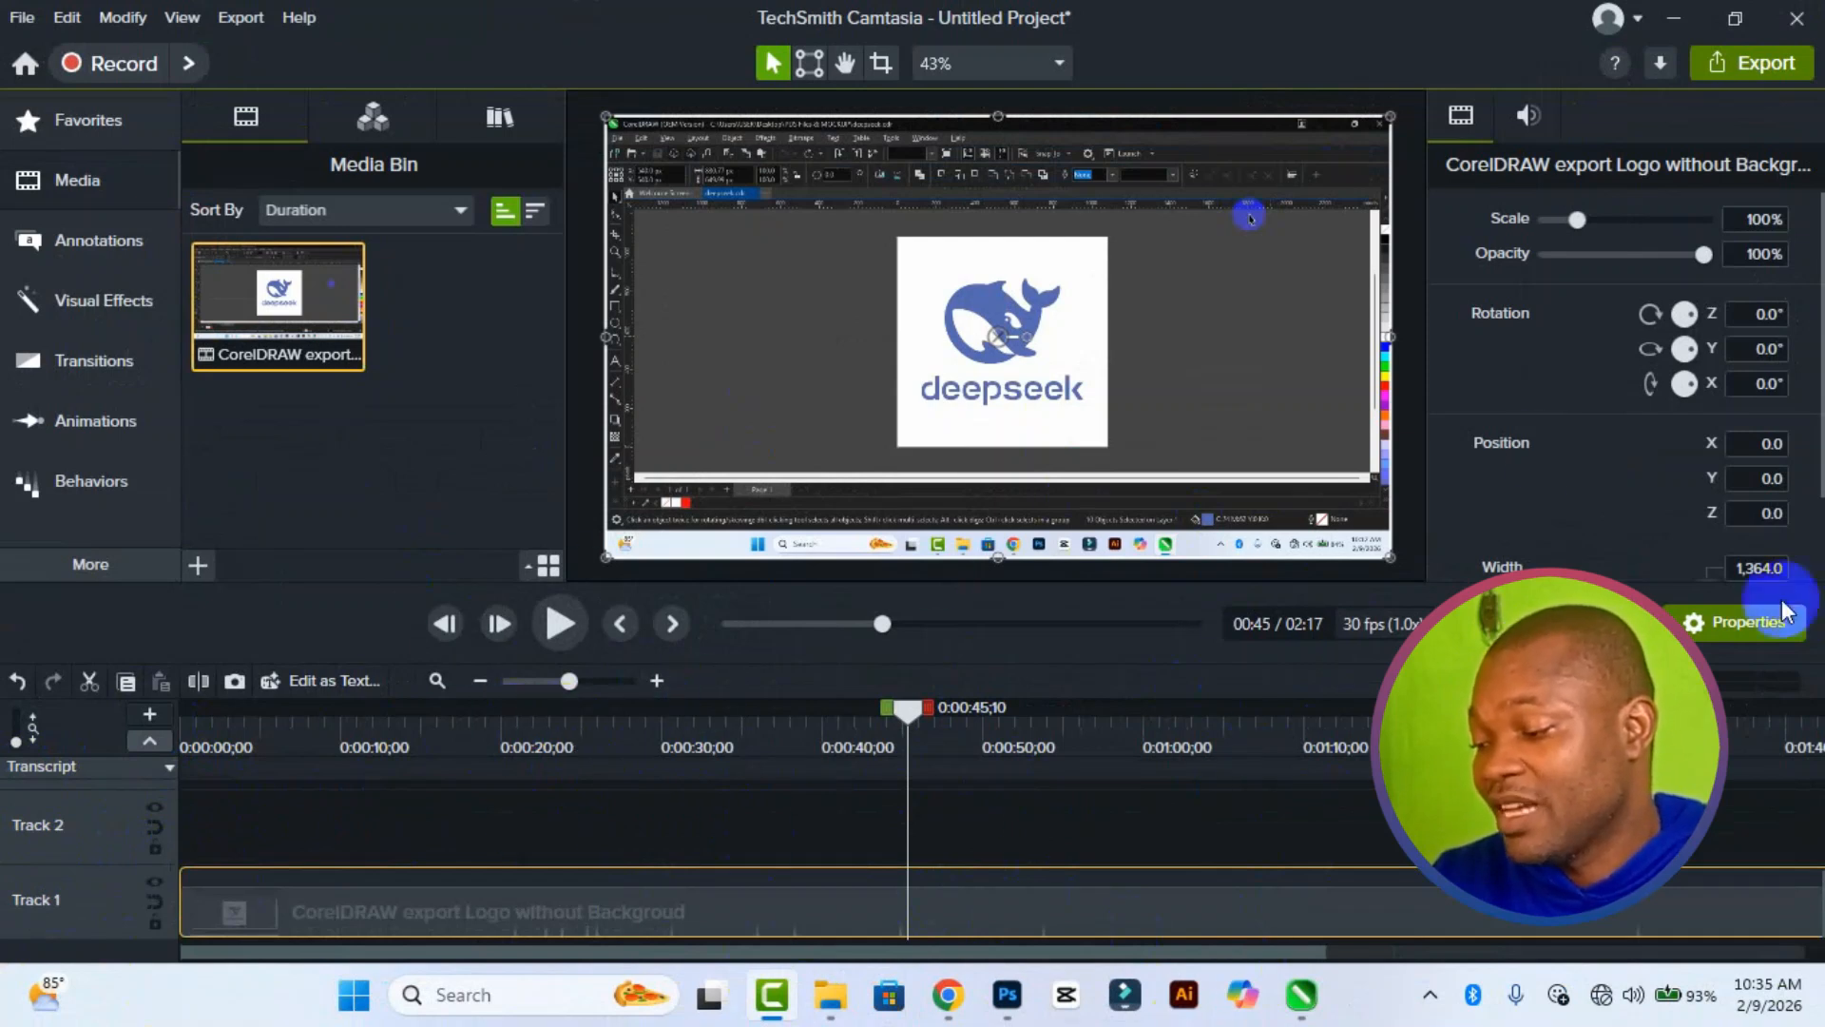
{"action": "left_click_drag", "start_coordinate": [294, 314], "coordinate": [618, 745]}
{"action": "scroll", "coordinate": [560, 795], "scroll_direction": "up", "scroll_amount": 3}
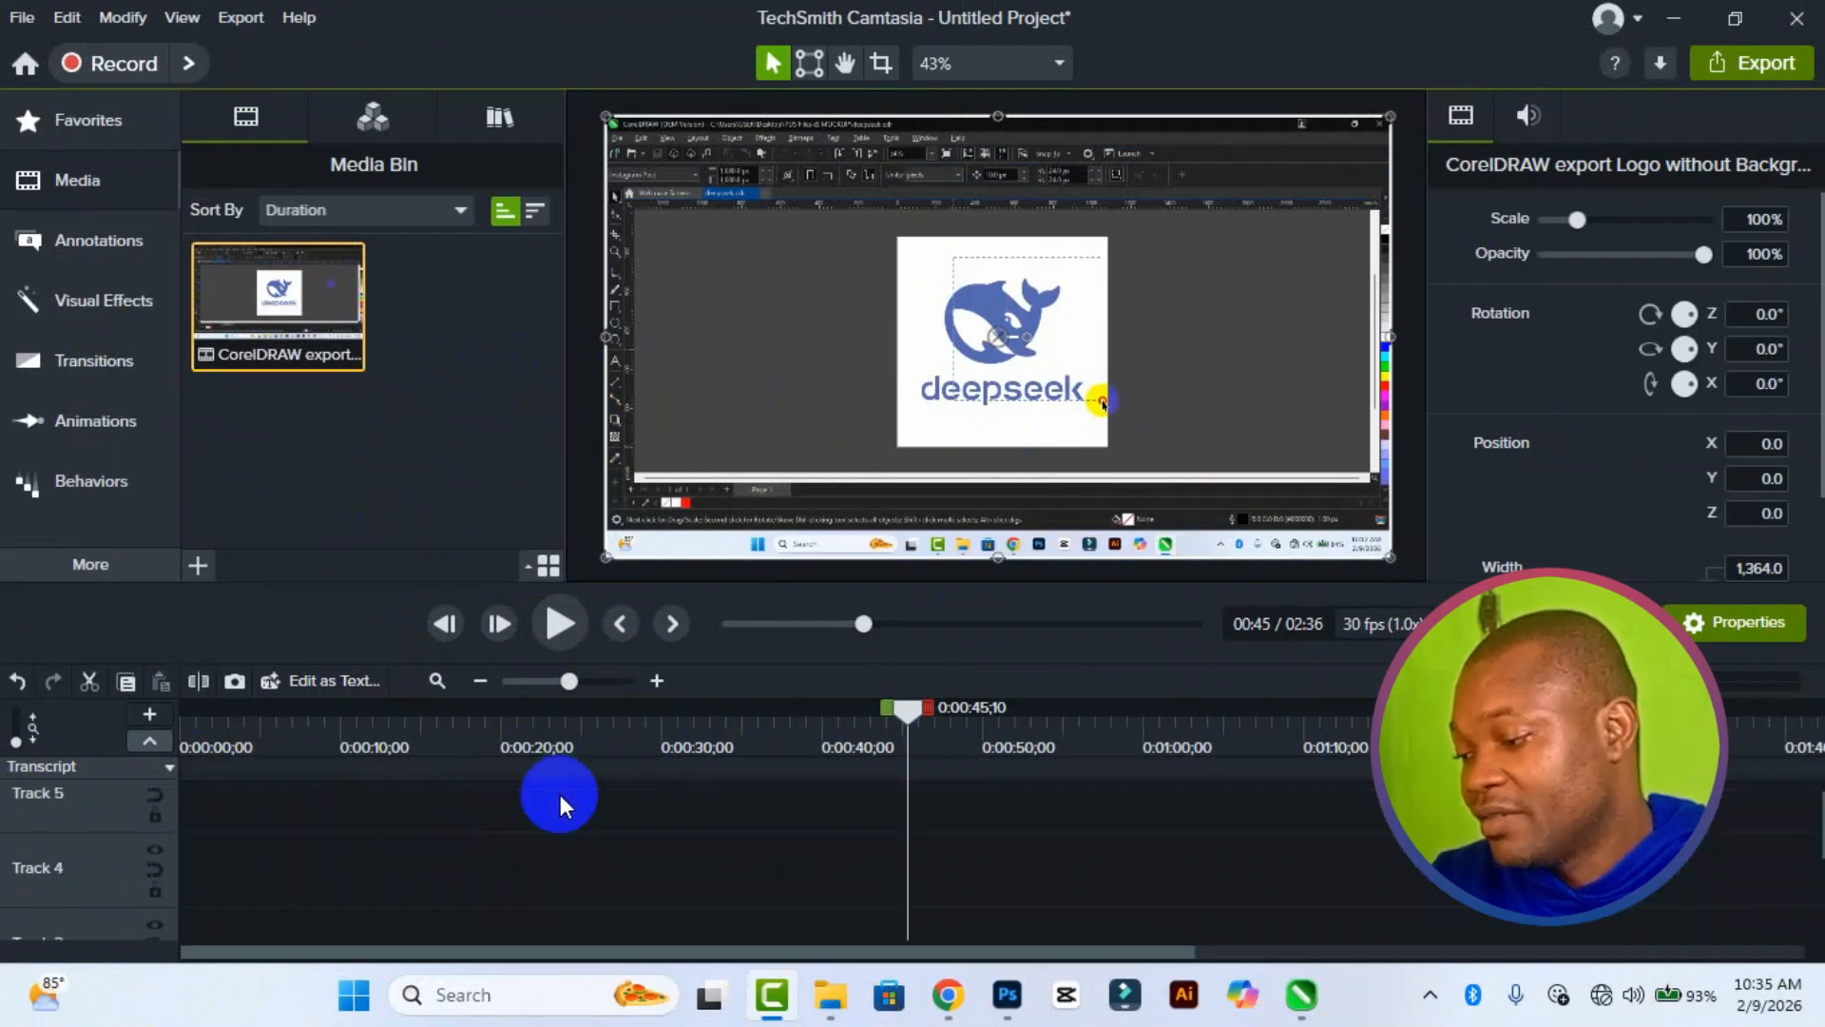
{"action": "left_click_drag", "start_coordinate": [304, 300], "coordinate": [65, 843]}
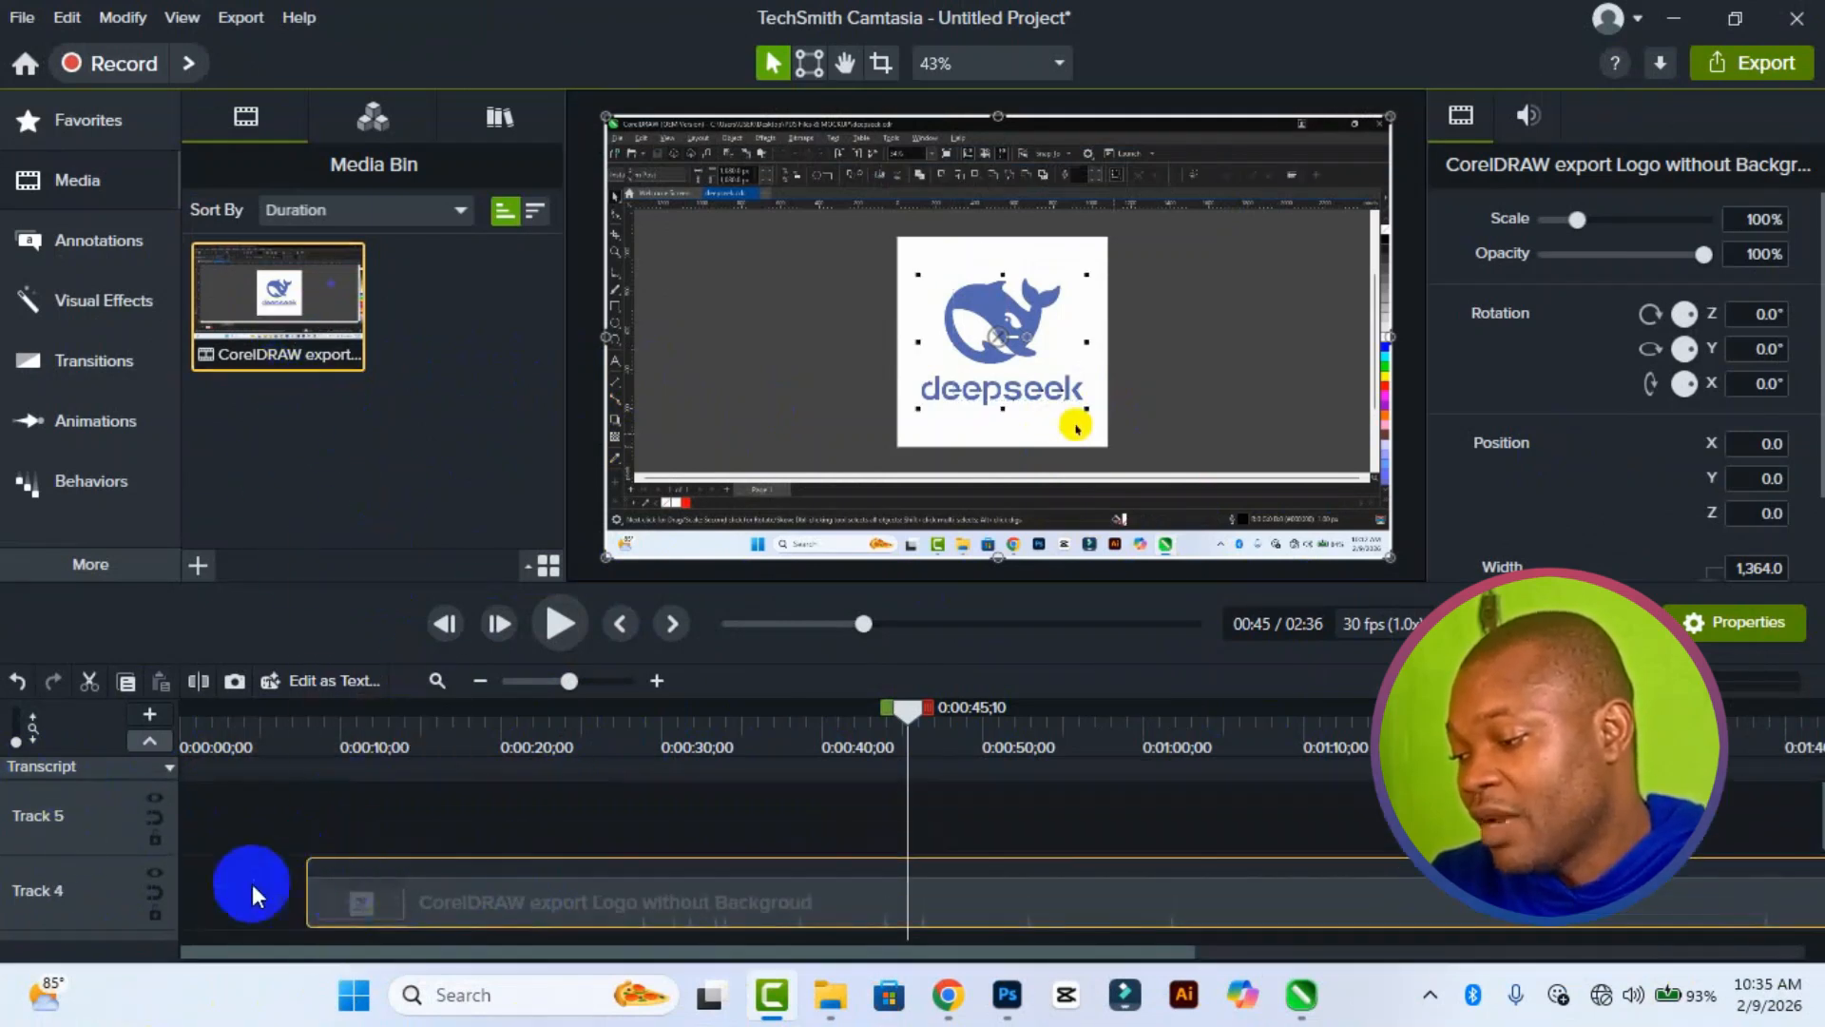
Step: Remove all empty tracks from the timeline
{"action": "left_click_drag", "start_coordinate": [182, 859], "coordinate": [612, 881]}
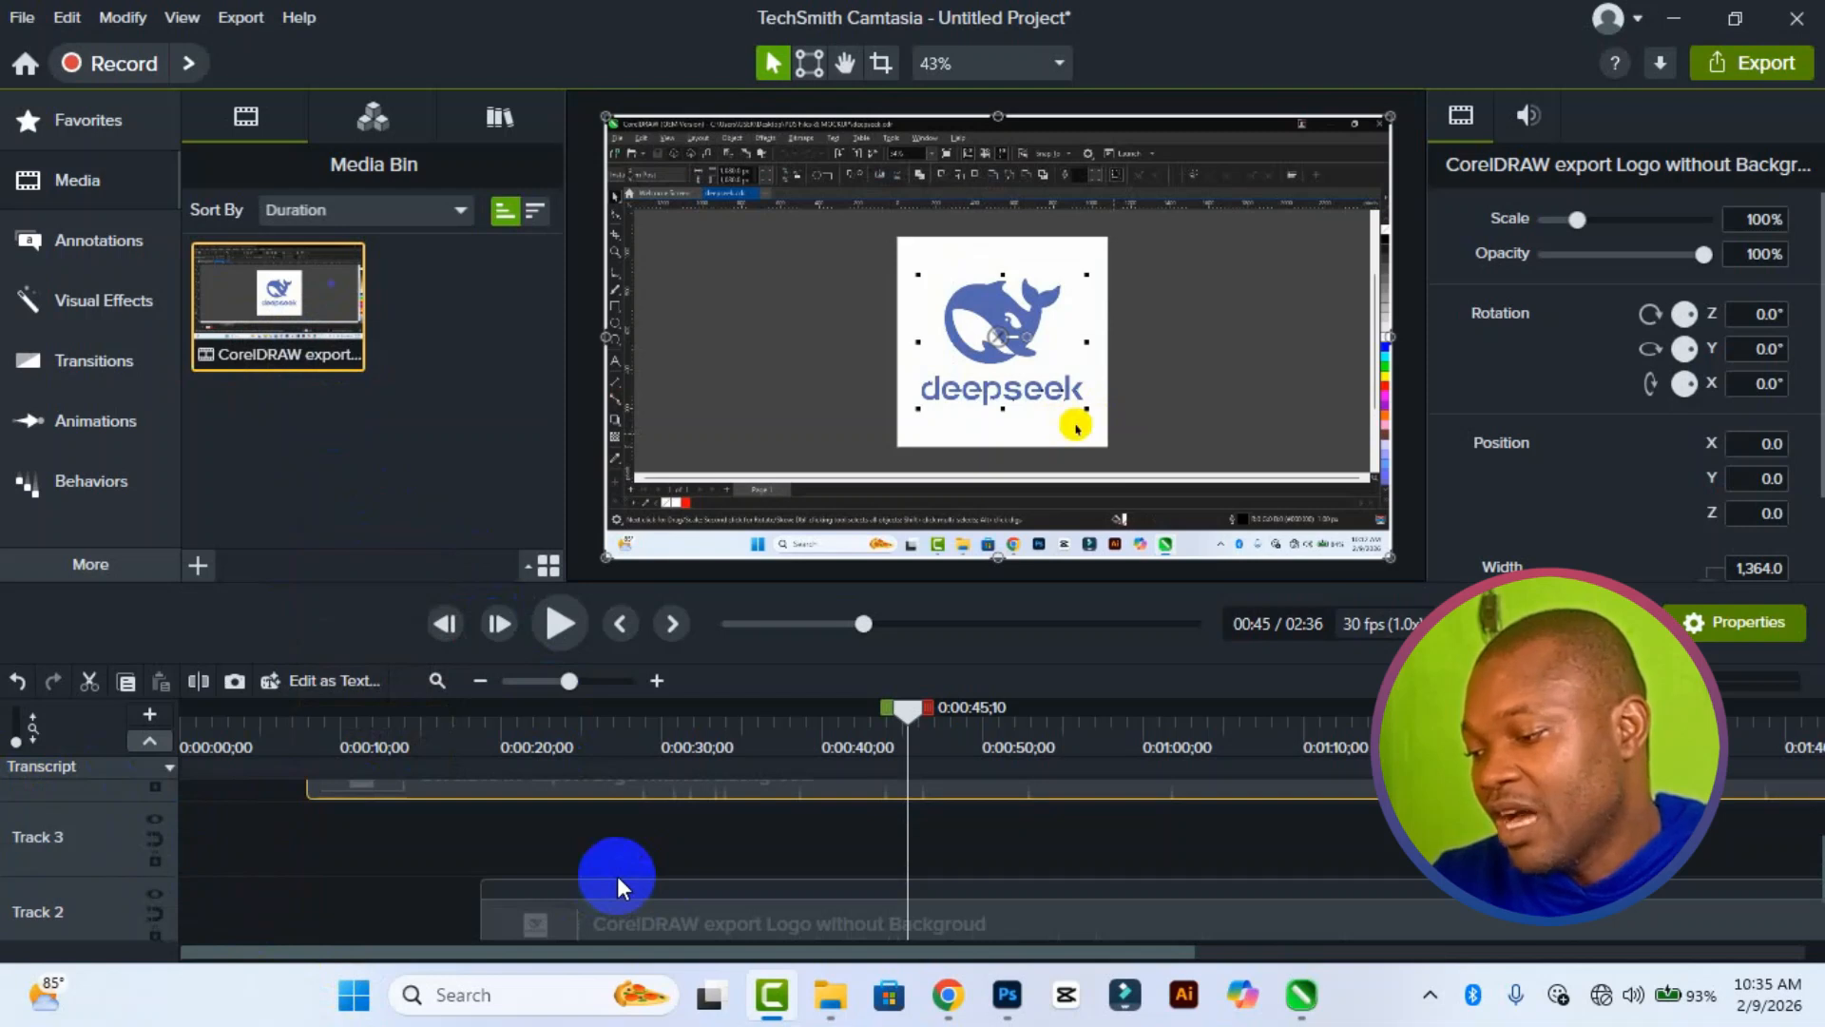
{"action": "left_click_drag", "start_coordinate": [551, 861], "coordinate": [553, 862]}
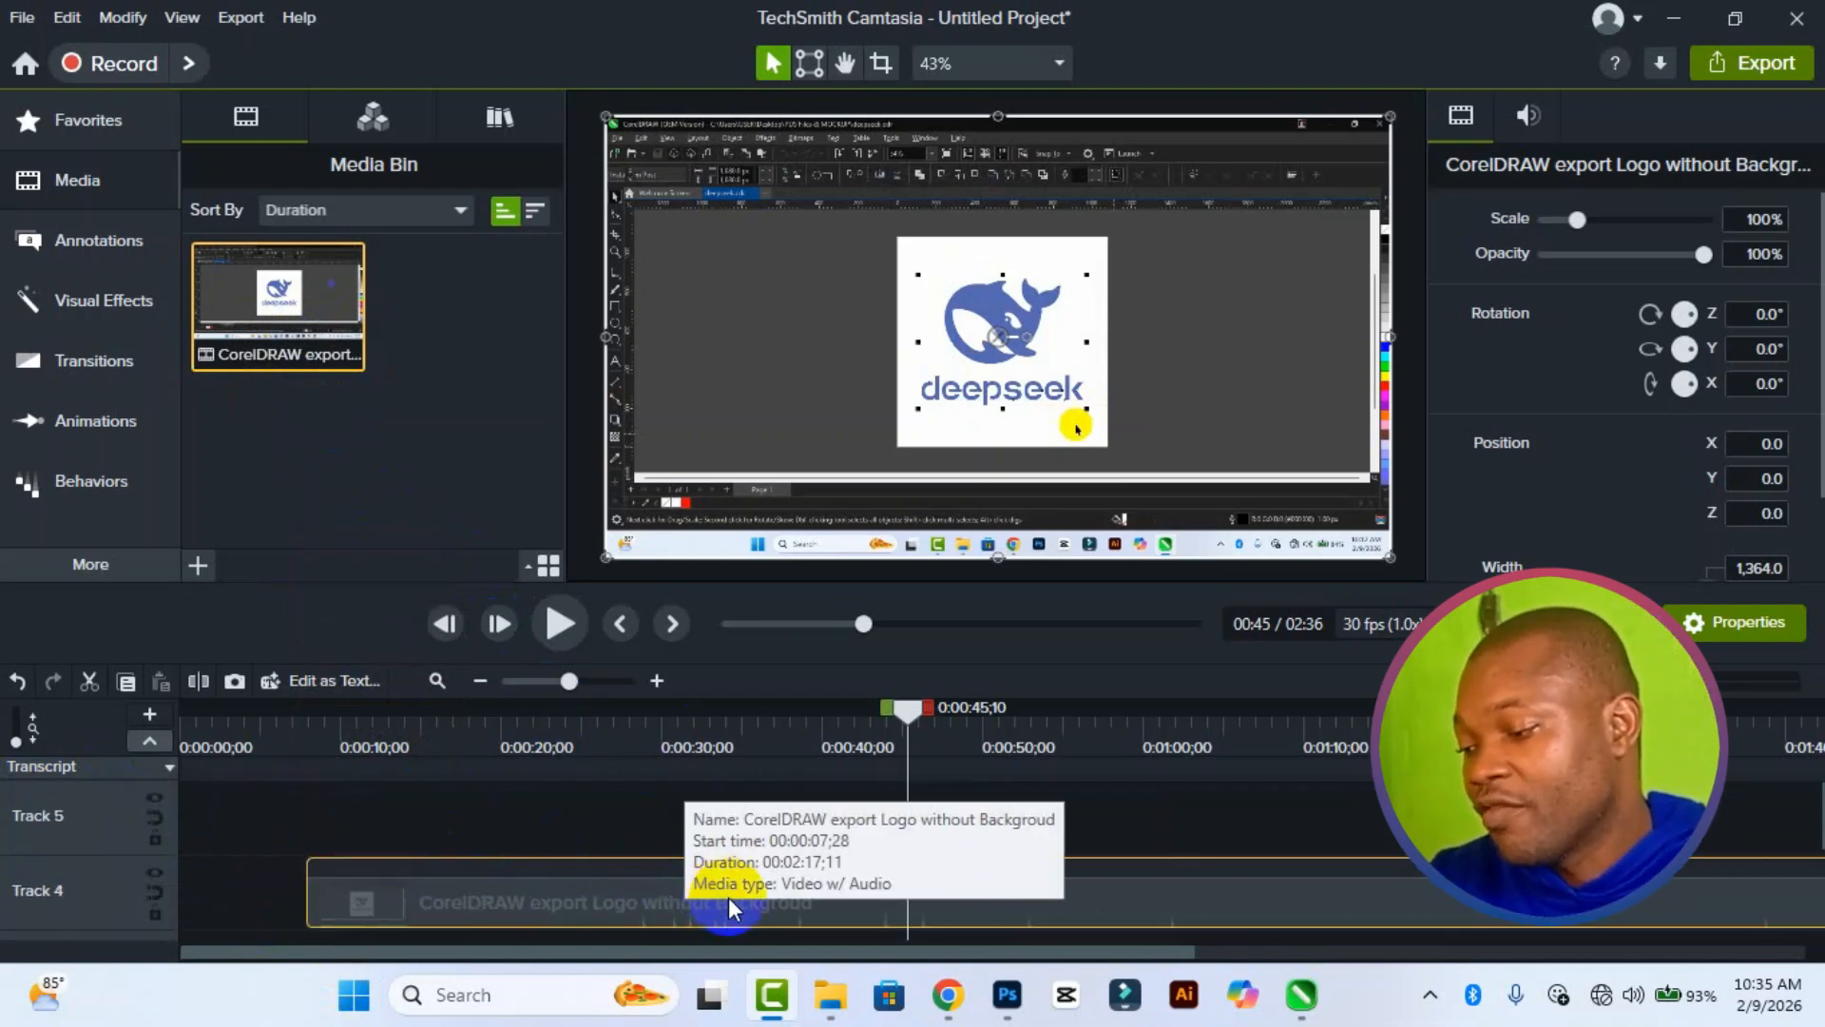
{"action": "left_click_drag", "start_coordinate": [728, 898], "coordinate": [661, 905]}
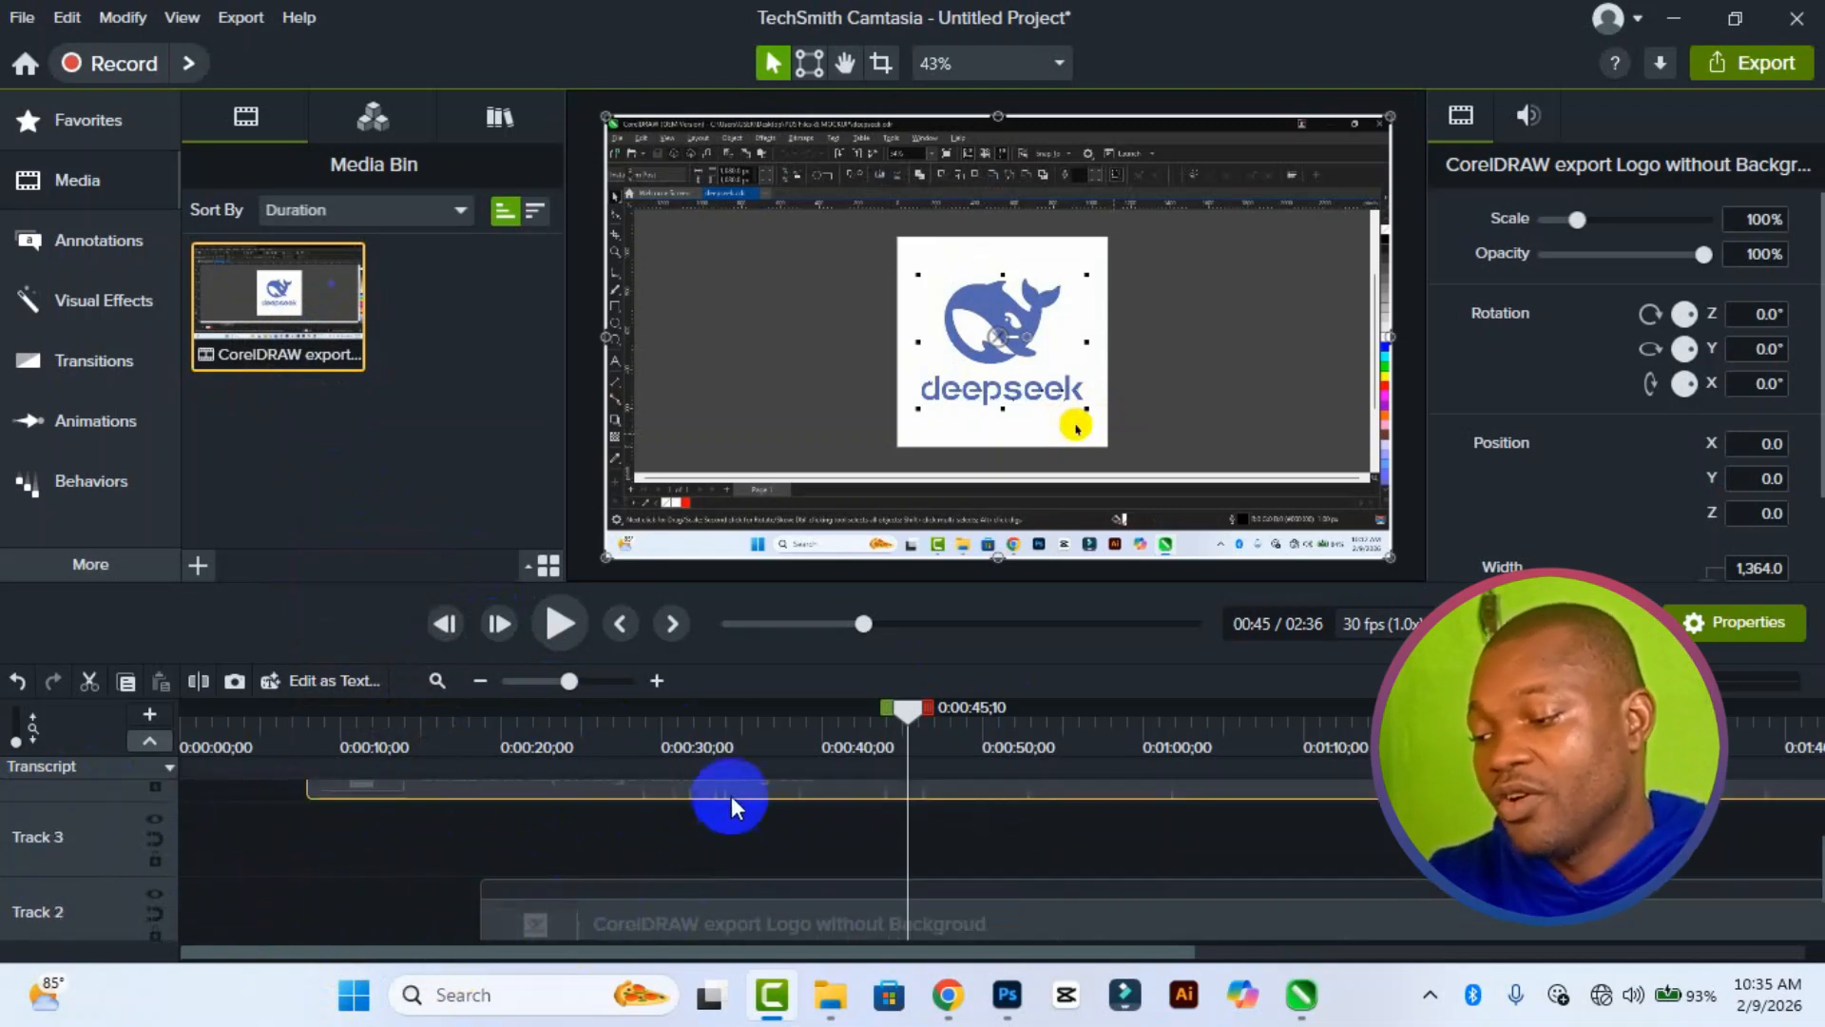
{"action": "right_click", "coordinate": [728, 837]}
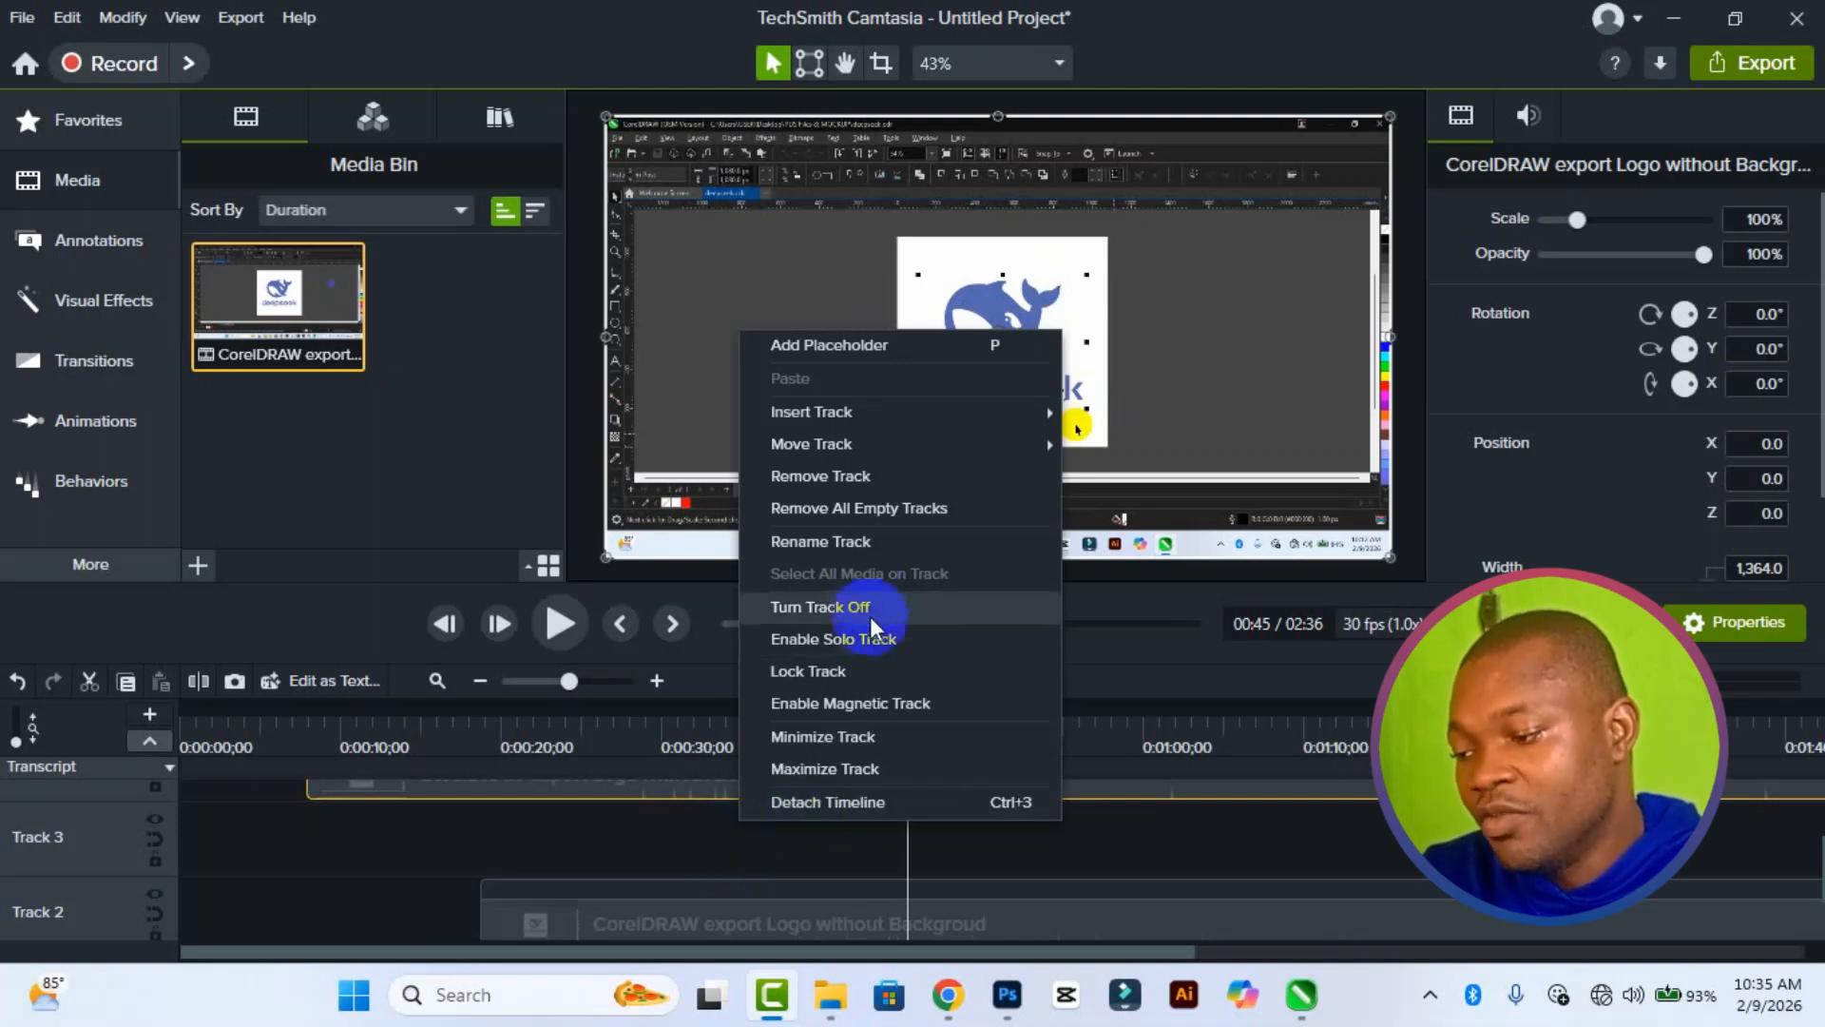
{"action": "left_click", "coordinate": [888, 511]}
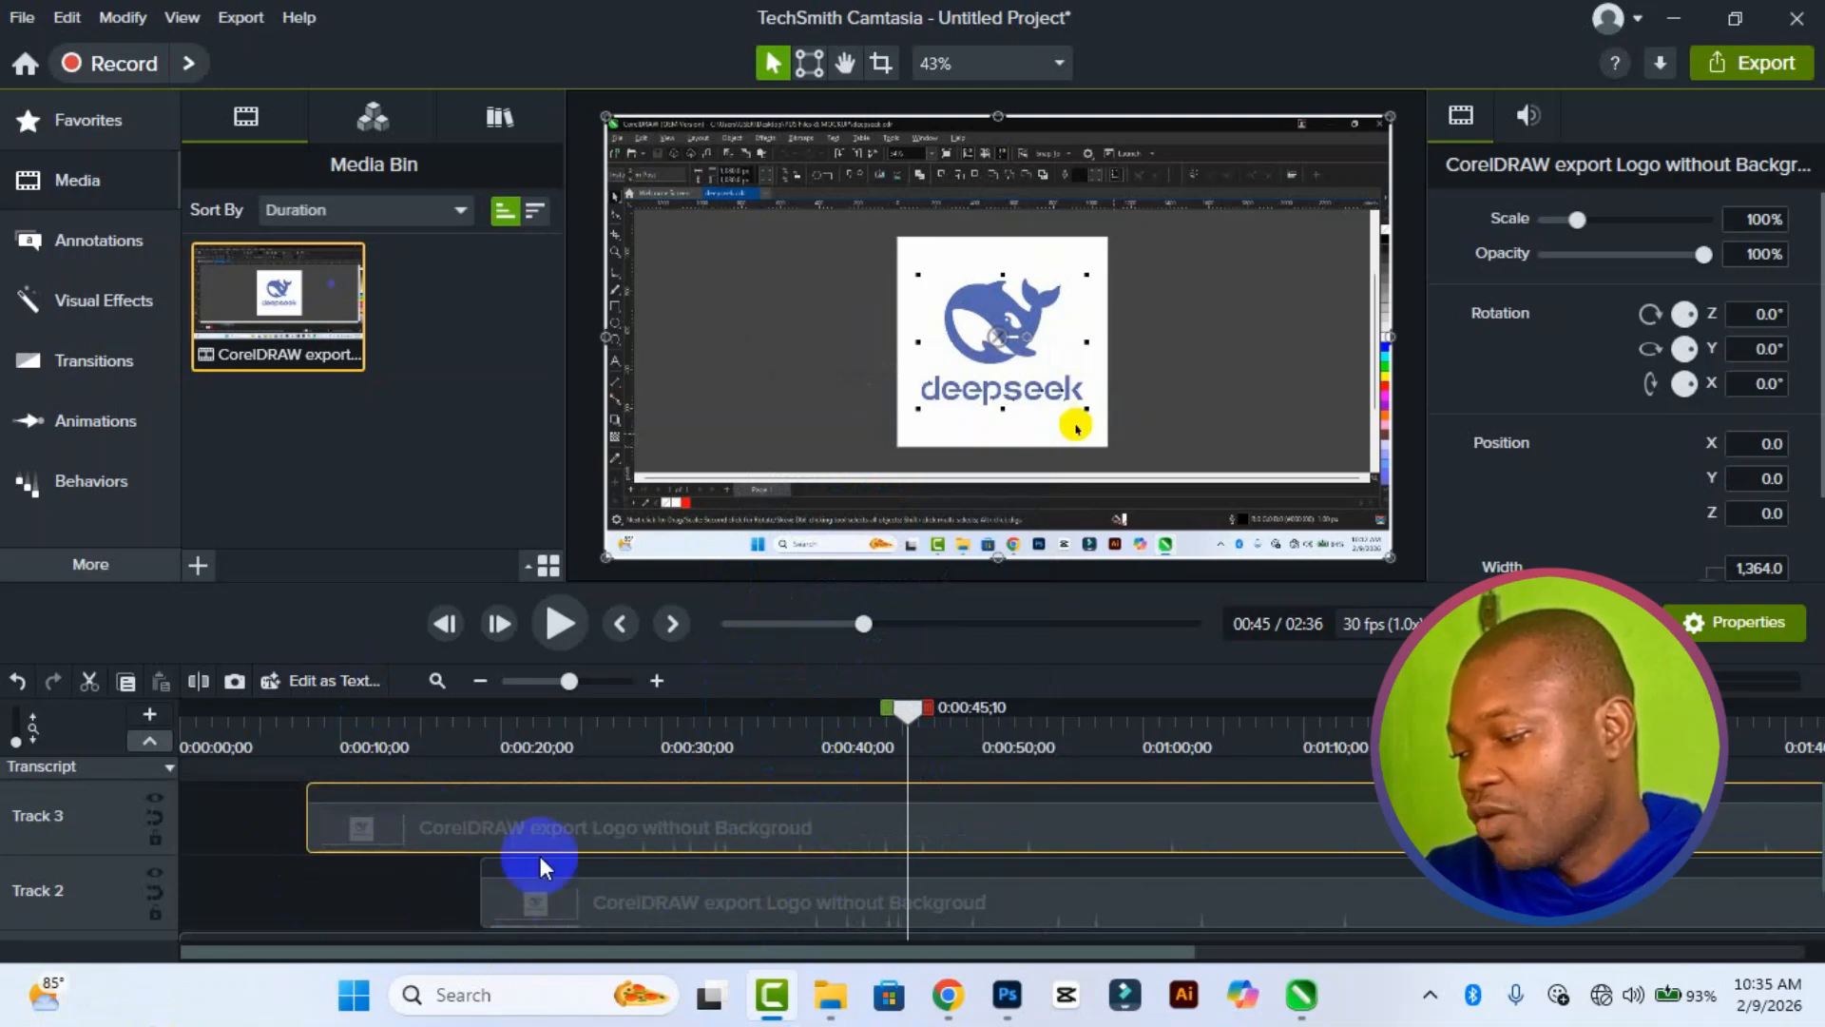
Step: Delete the clip on Track 3 and undo the deletion
{"action": "scroll", "coordinate": [342, 901], "scroll_direction": "down", "scroll_amount": 2}
{"action": "scroll", "coordinate": [407, 863], "scroll_direction": "up", "scroll_amount": 2}
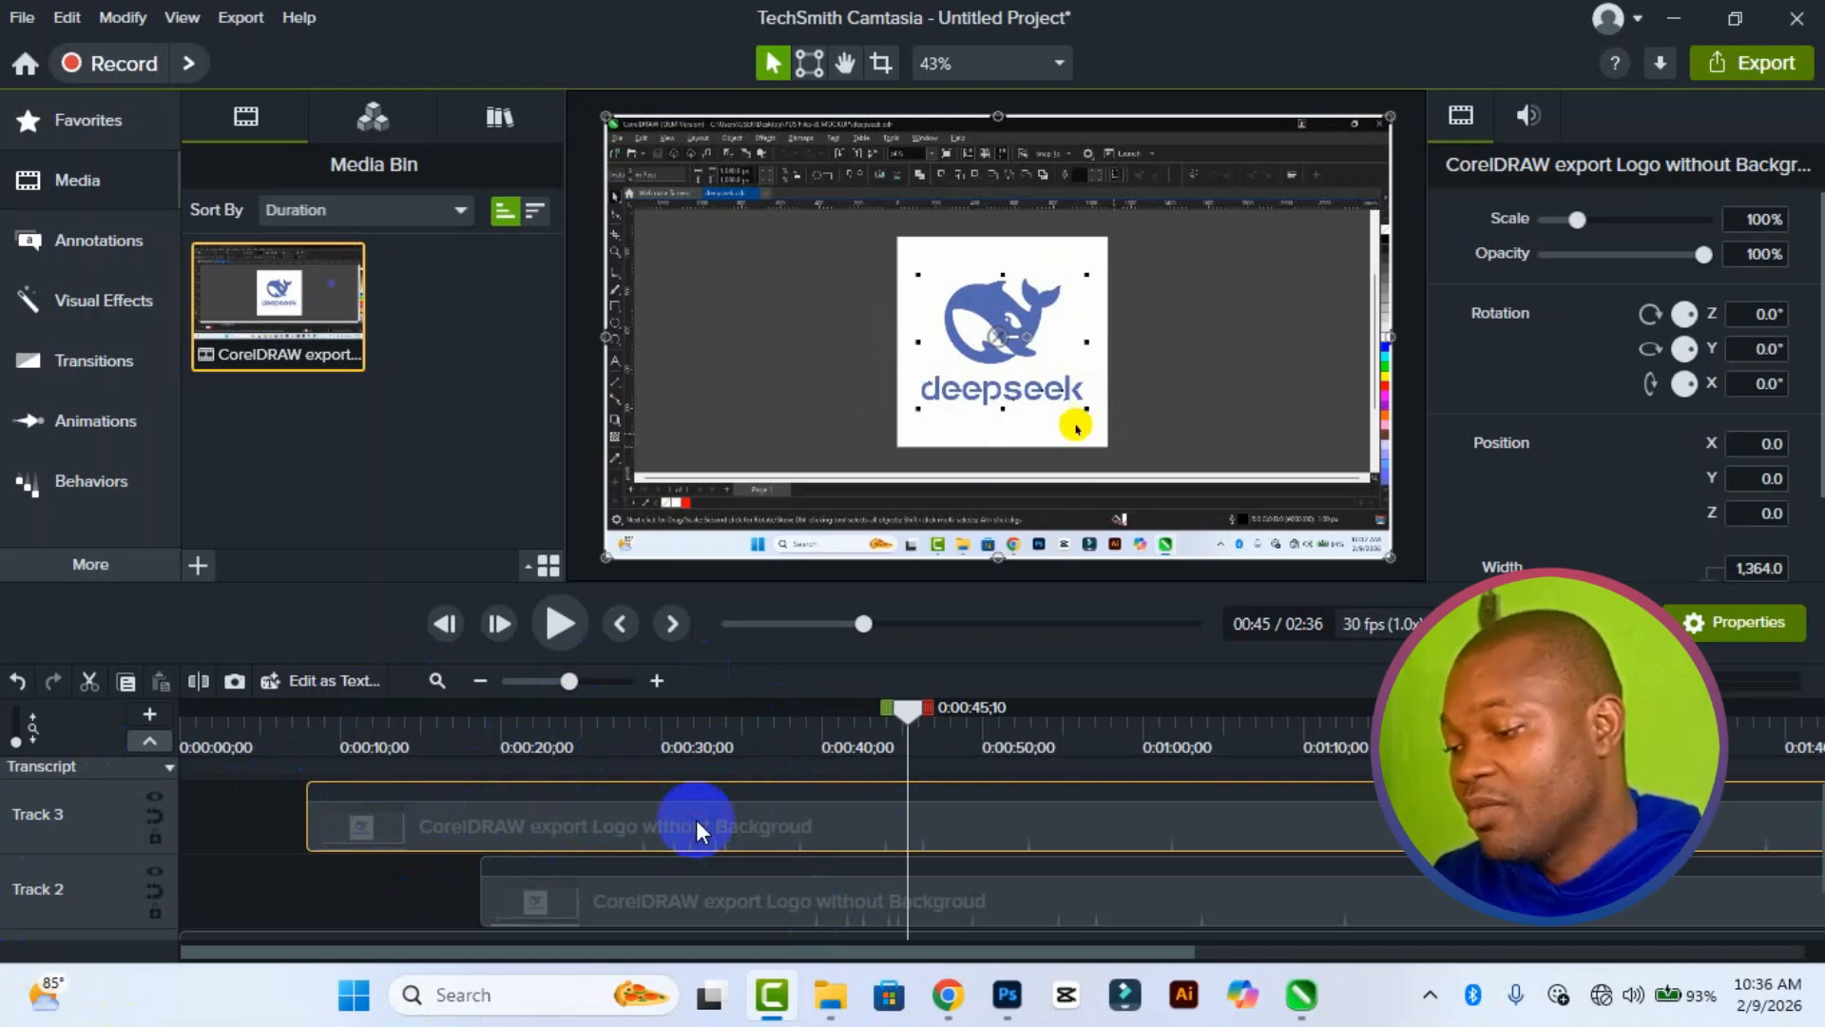
{"action": "key", "text": "Delete"}
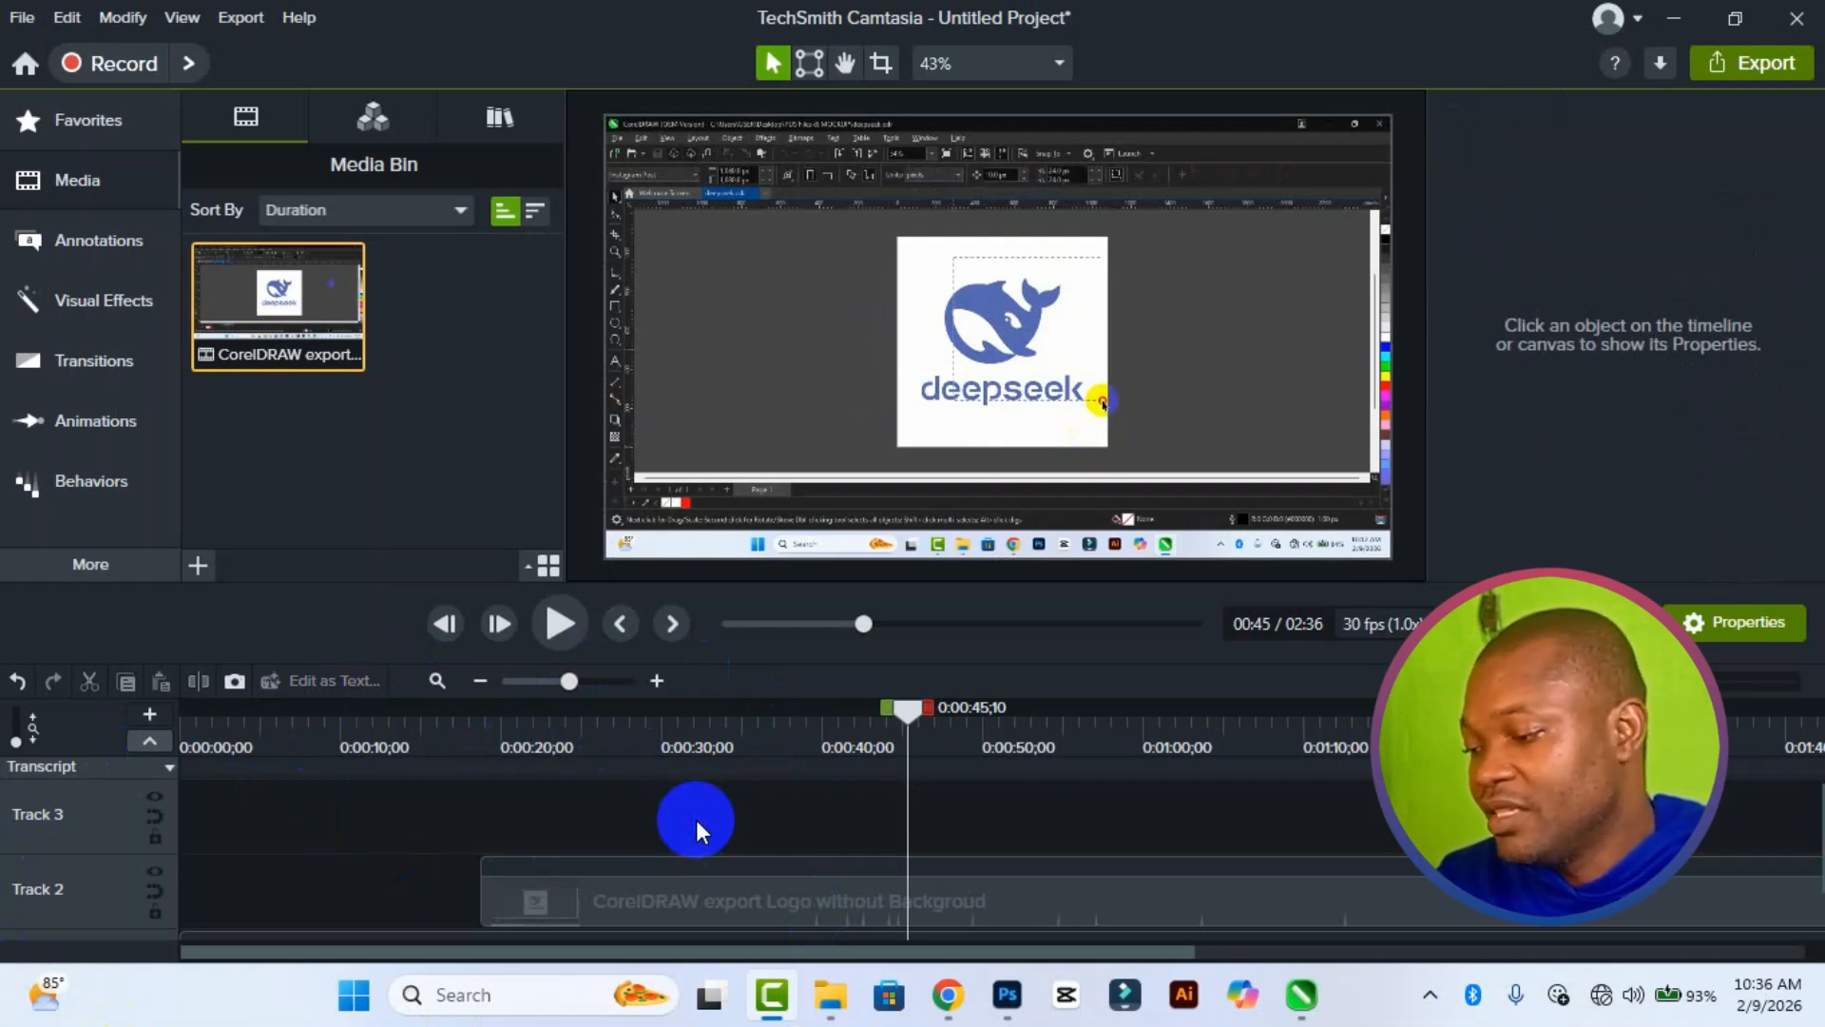
{"action": "key", "text": "ctrl+z"}
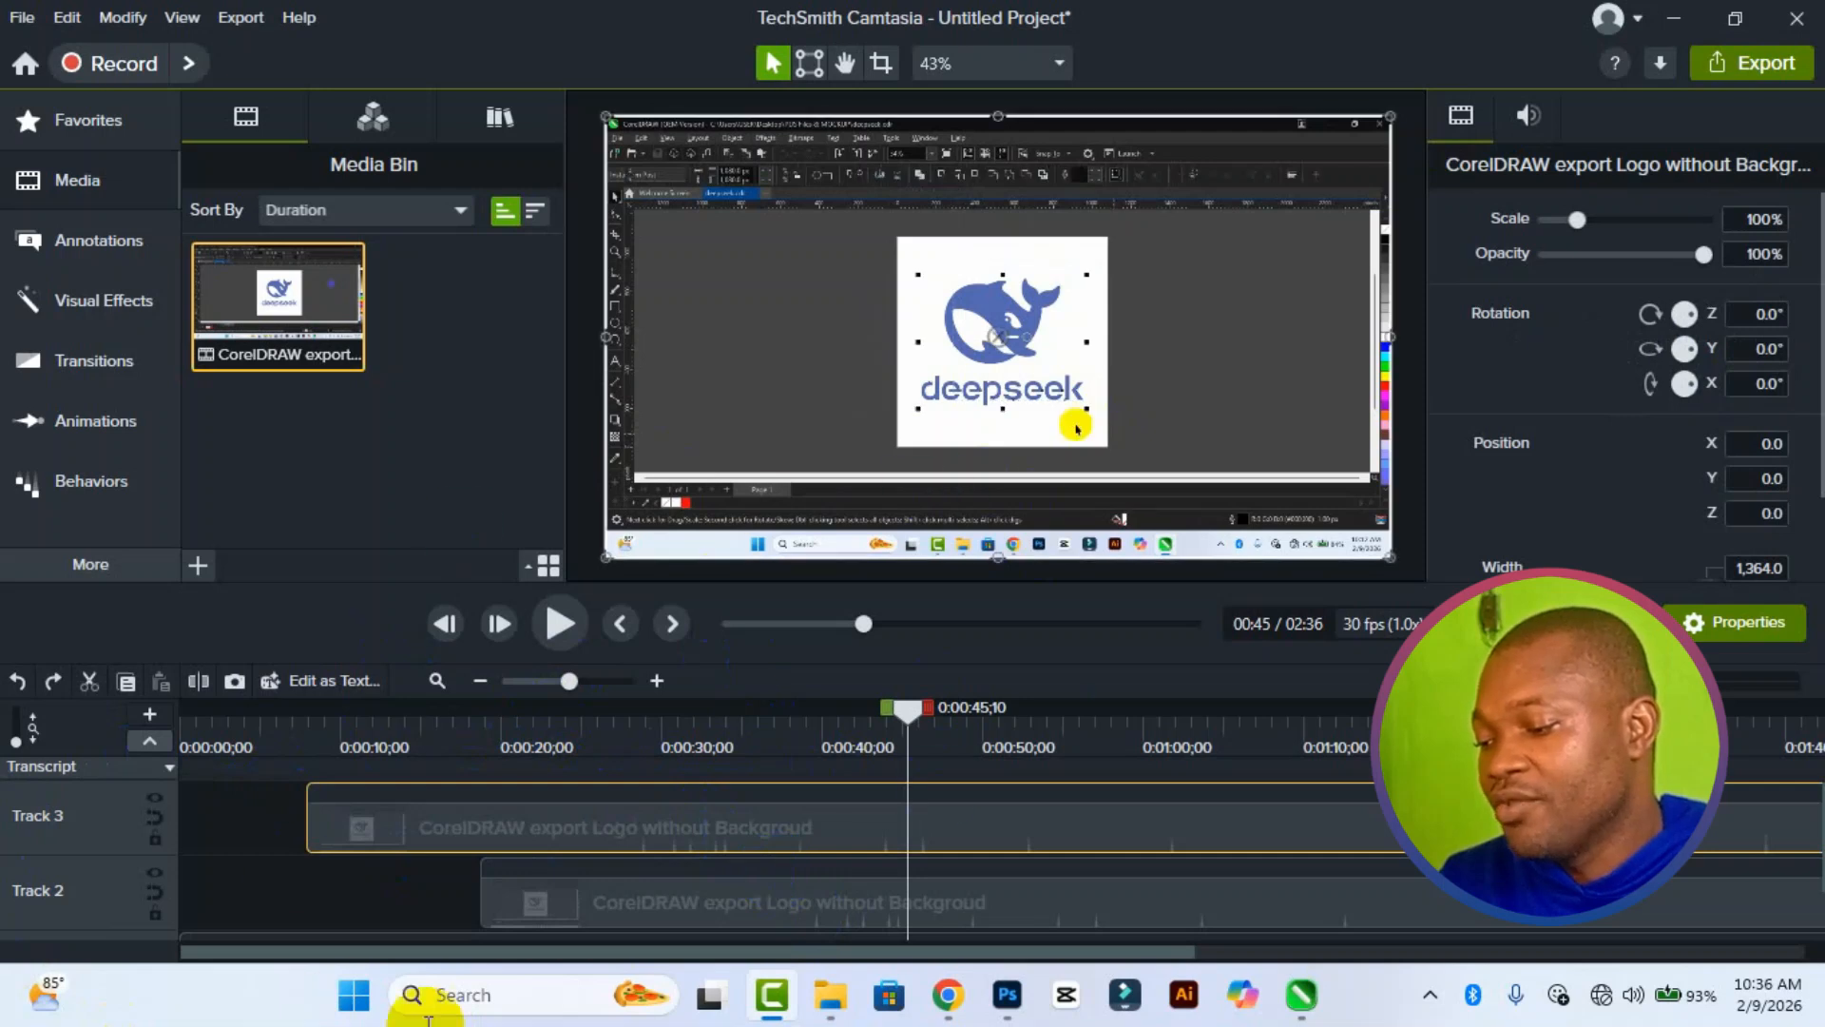
Step: Select the clip on Track 1 and increase the height of all timeline tracks
{"action": "scroll", "coordinate": [605, 883], "scroll_direction": "down", "scroll_amount": 1}
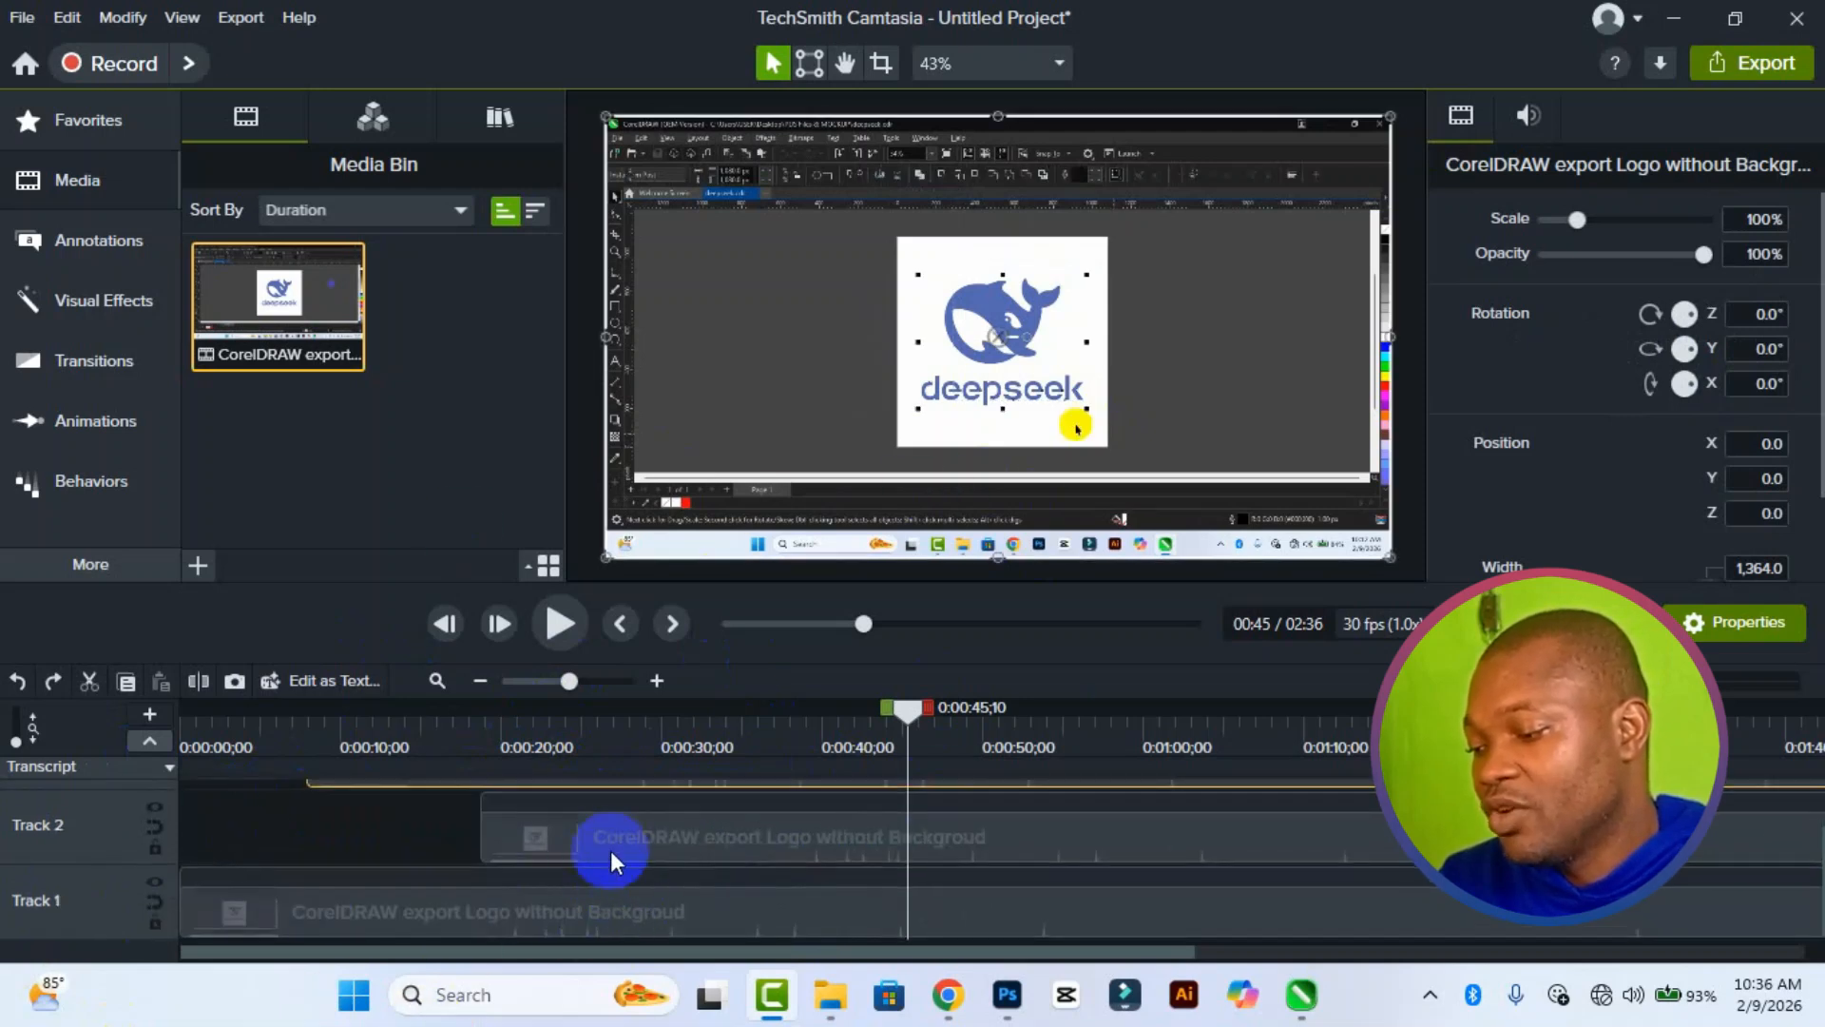
{"action": "left_click", "coordinate": [526, 898]}
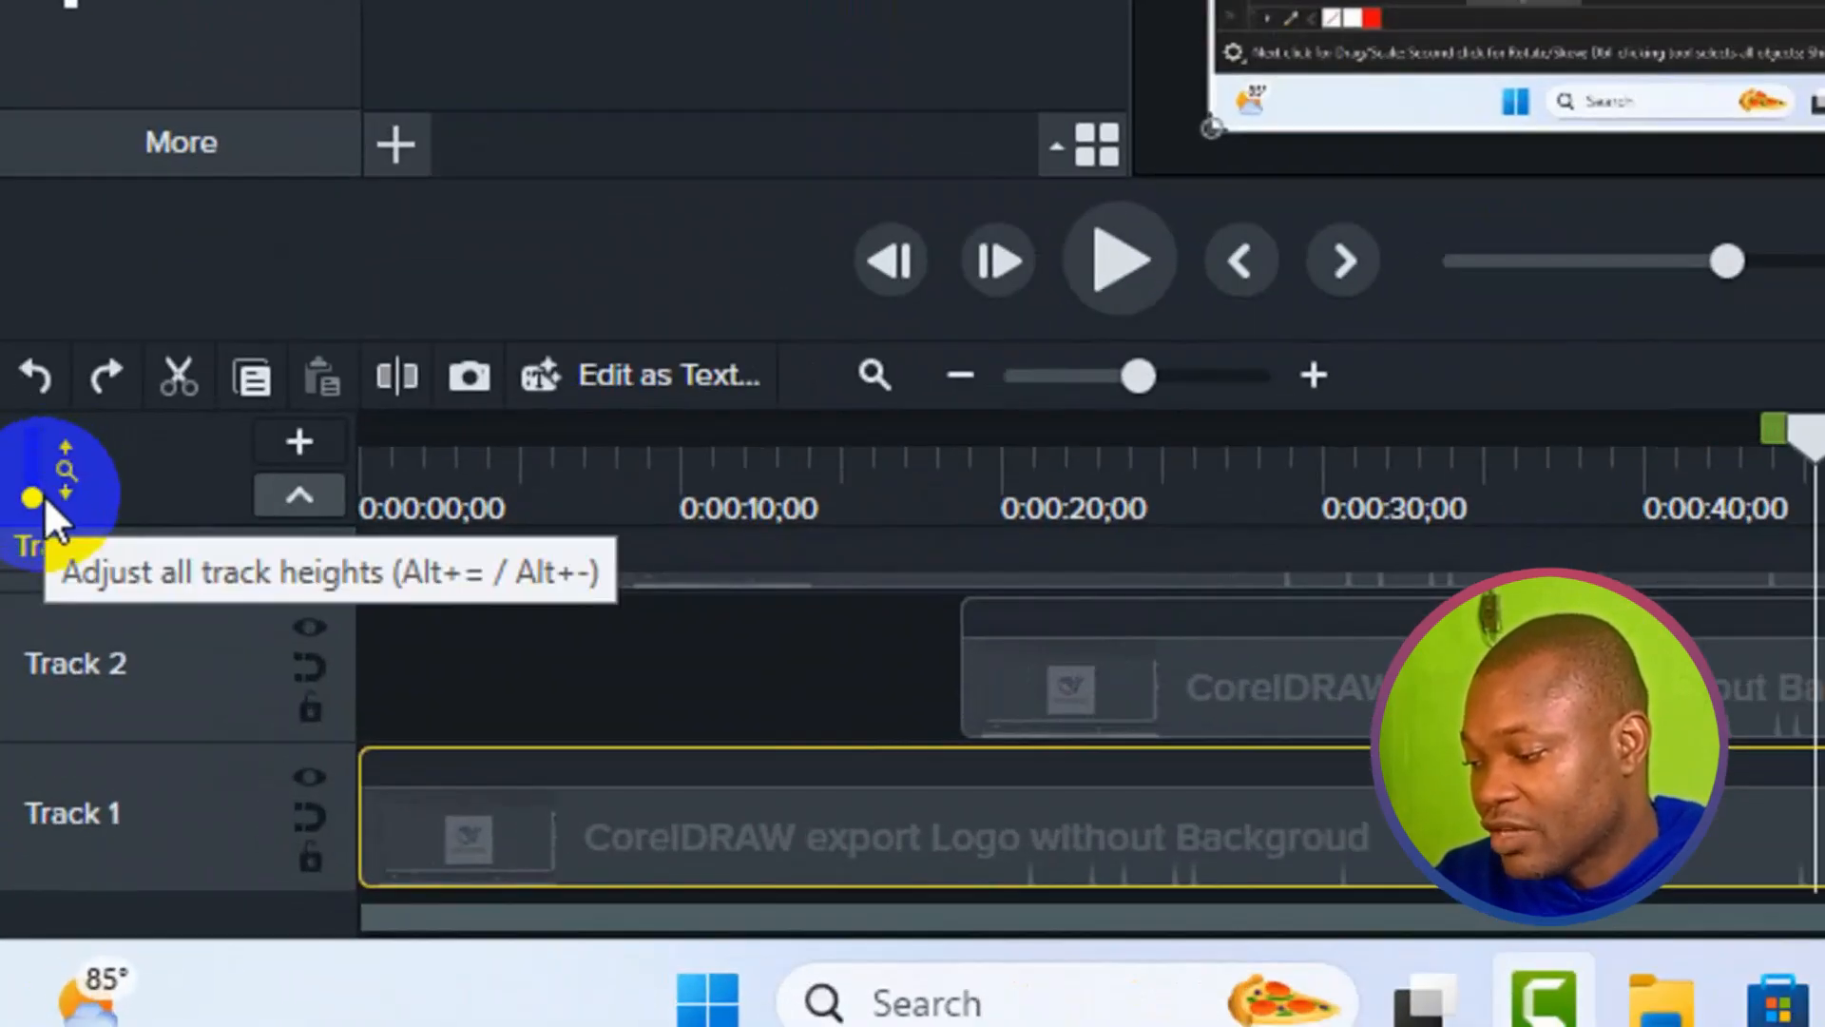
{"action": "left_click_drag", "start_coordinate": [32, 497], "coordinate": [27, 489]}
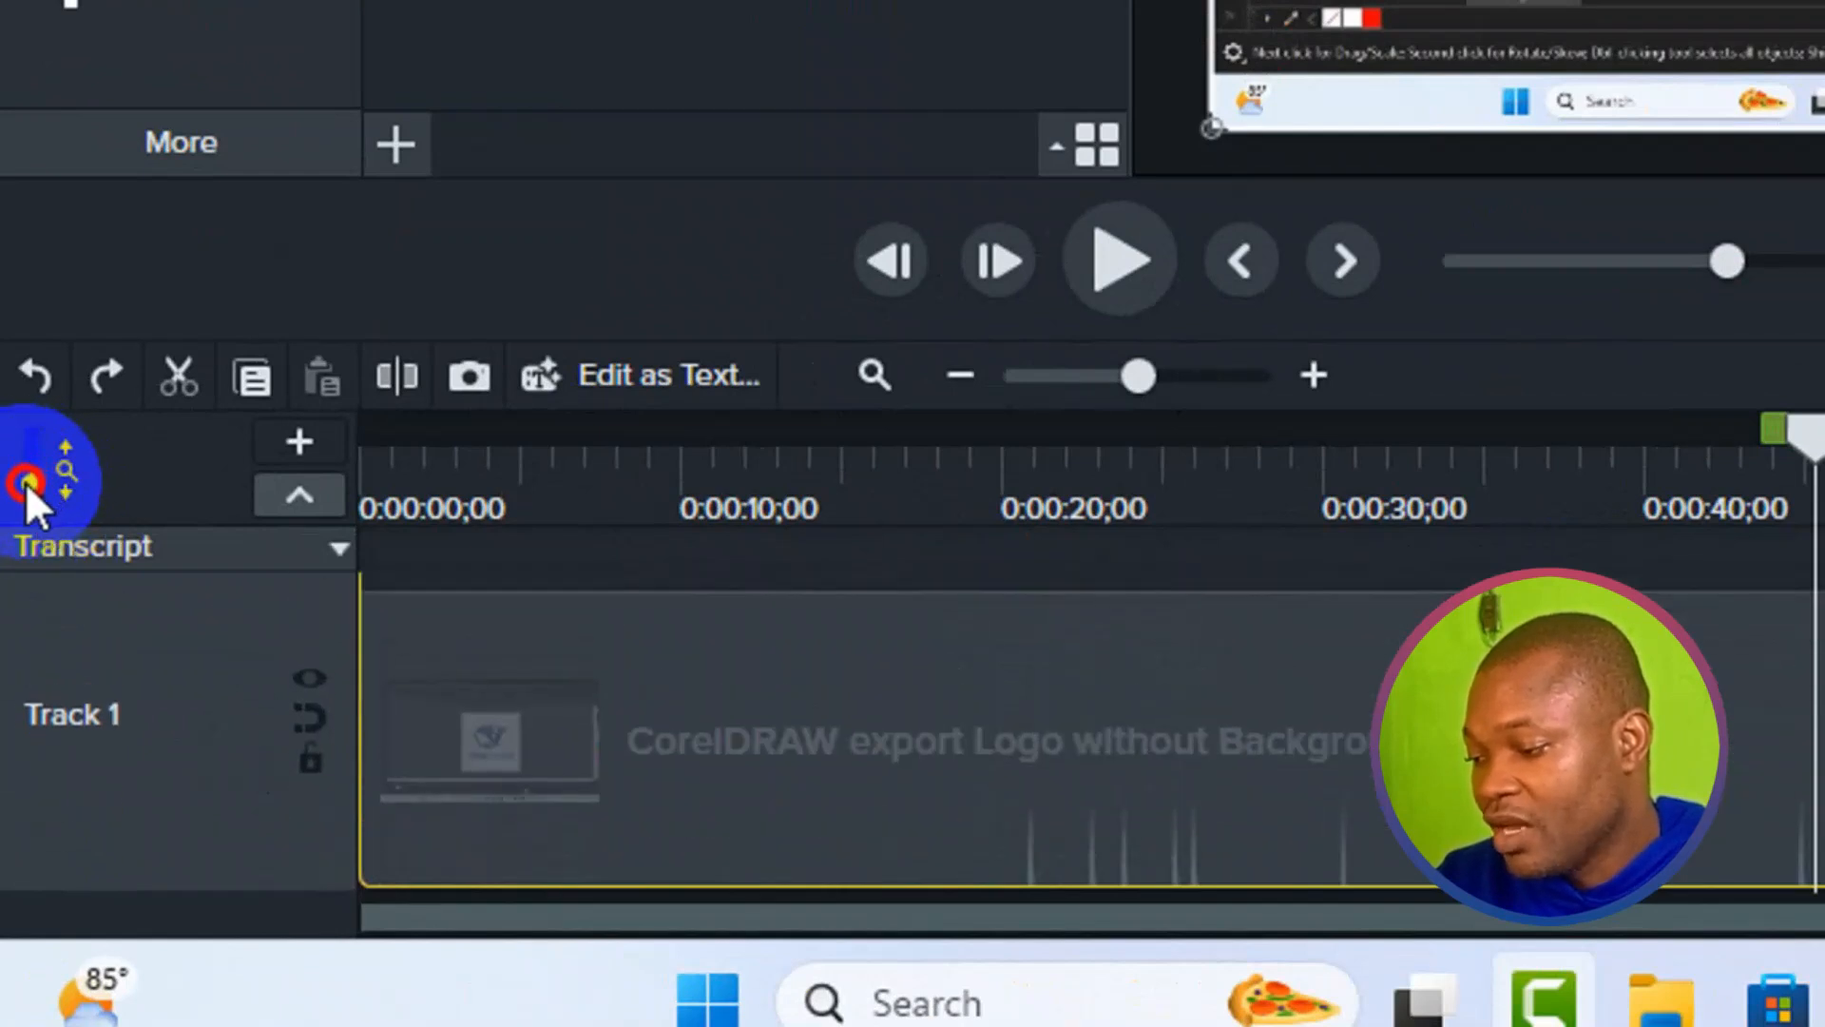
{"action": "mouse_move", "coordinate": [26, 485]}
{"action": "left_mouse_down"}
{"action": "mouse_move", "coordinate": [24, 551]}
{"action": "mouse_move", "coordinate": [31, 483]}
{"action": "left_mouse_up"}
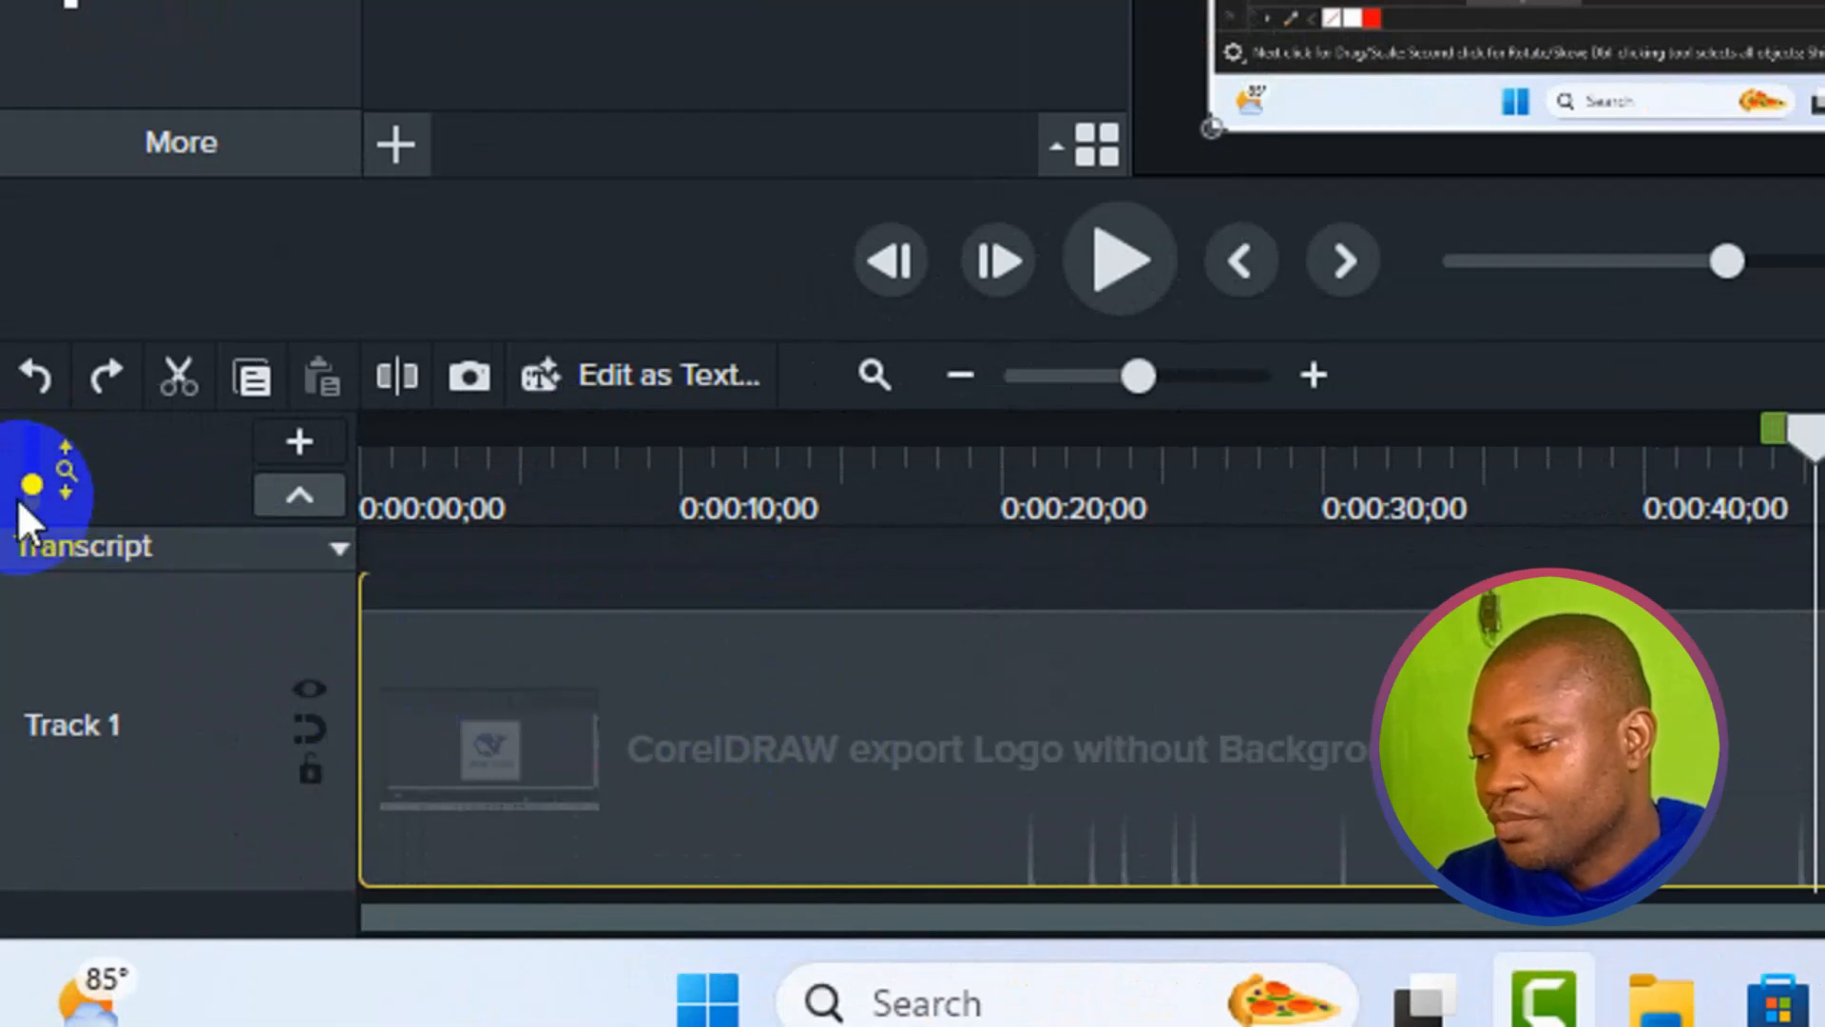
{"action": "left_click_drag", "start_coordinate": [26, 482], "coordinate": [32, 464]}
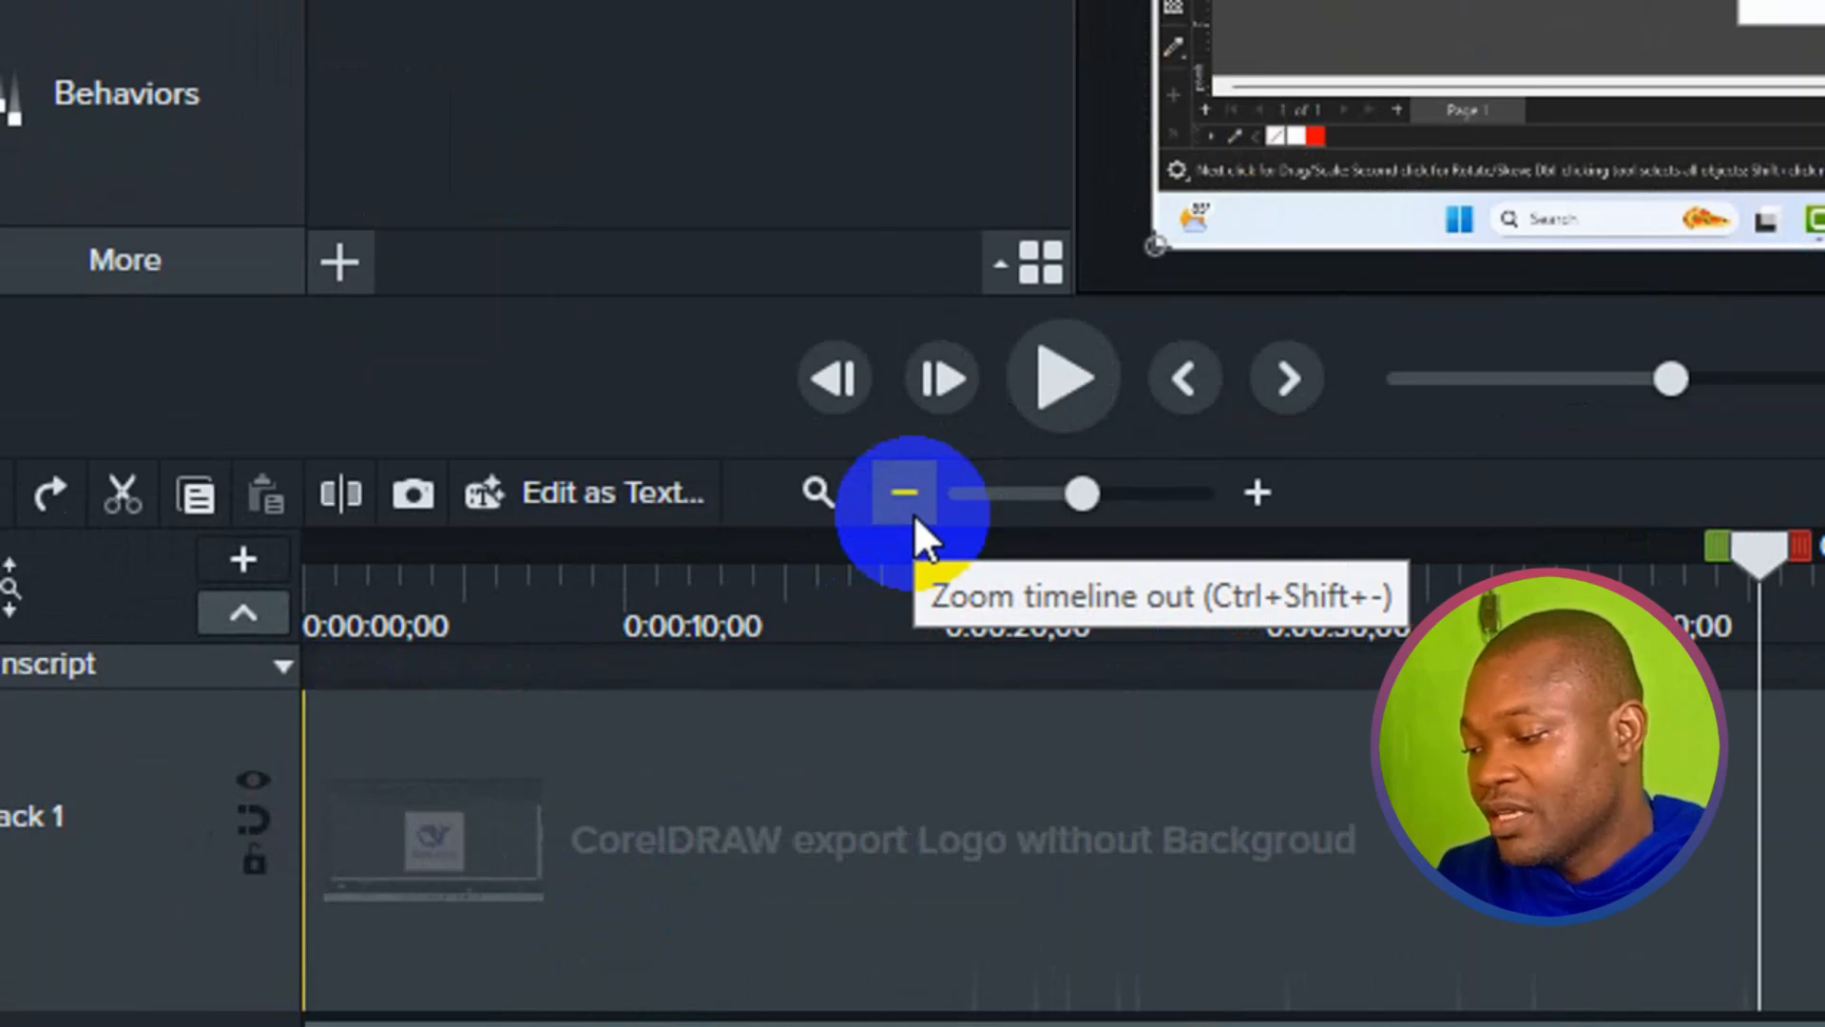
Step: Zoom the timeline out until the full length of the clips fits in view
{"action": "left_click", "coordinate": [904, 493]}
{"action": "left_click", "coordinate": [904, 493]}
{"action": "left_click", "coordinate": [904, 493]}
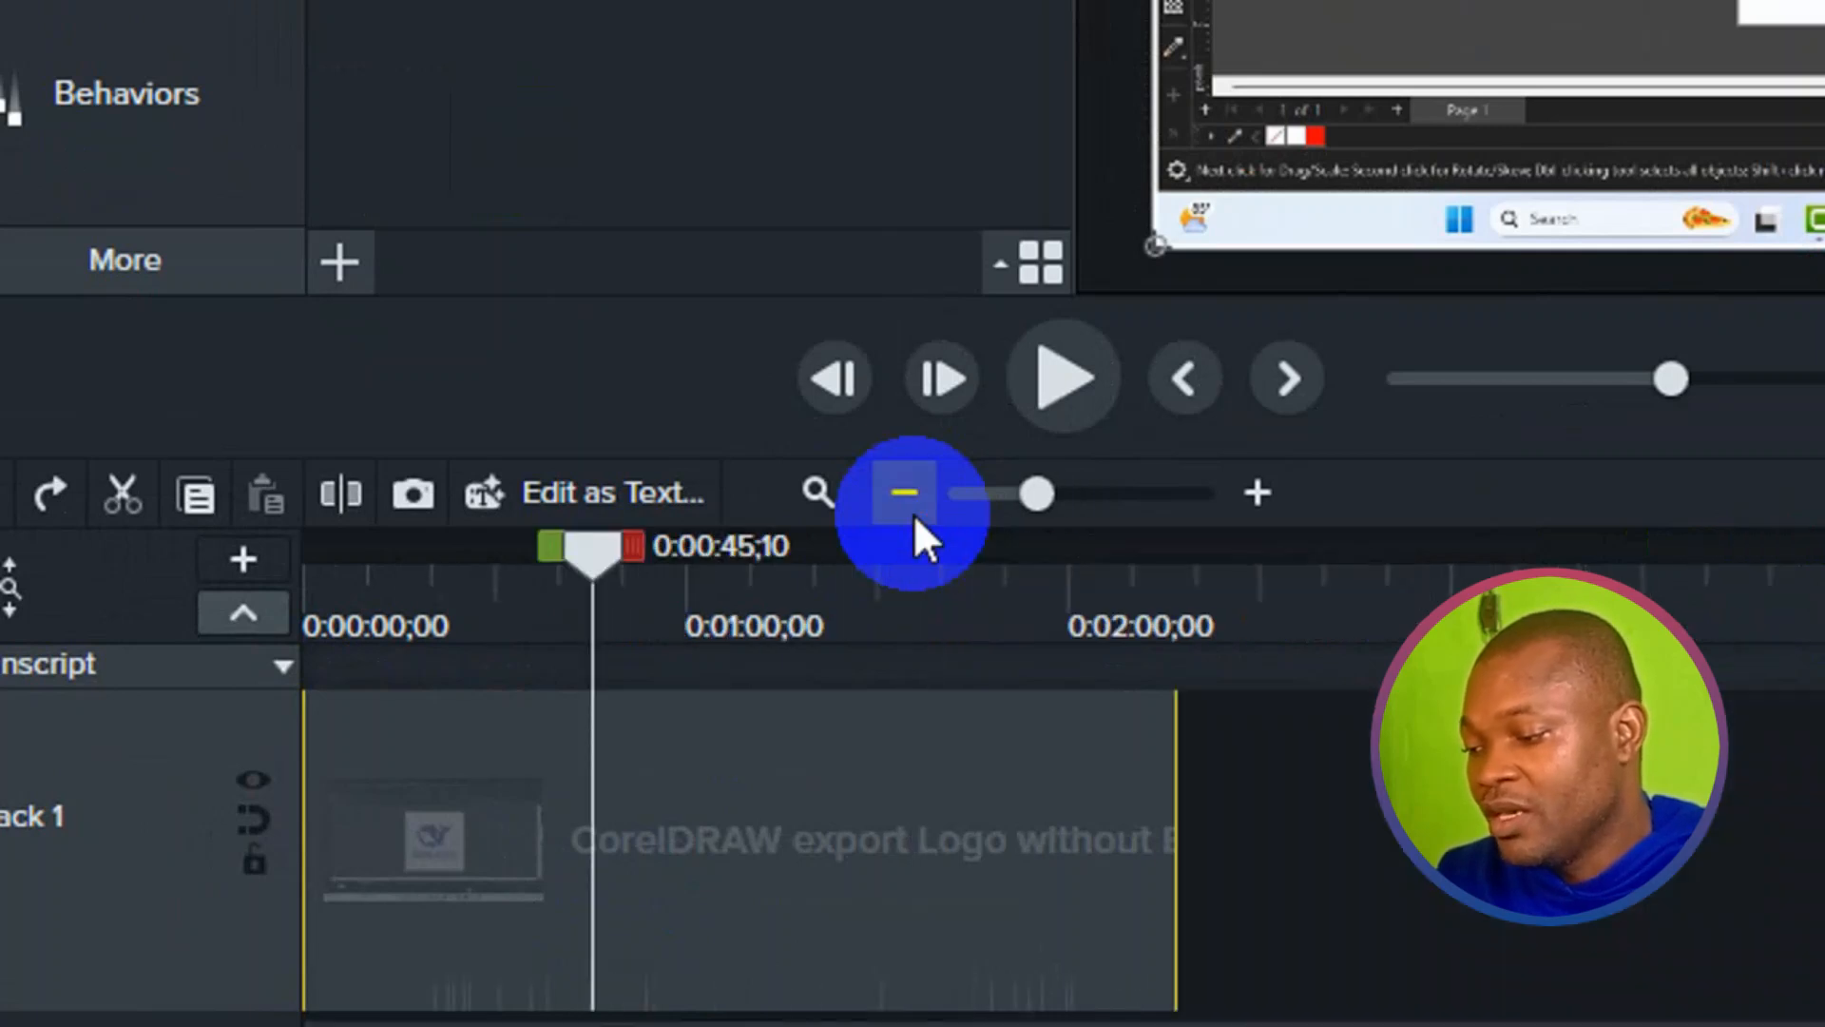
{"action": "left_click", "coordinate": [1260, 496]}
{"action": "left_click", "coordinate": [1262, 498]}
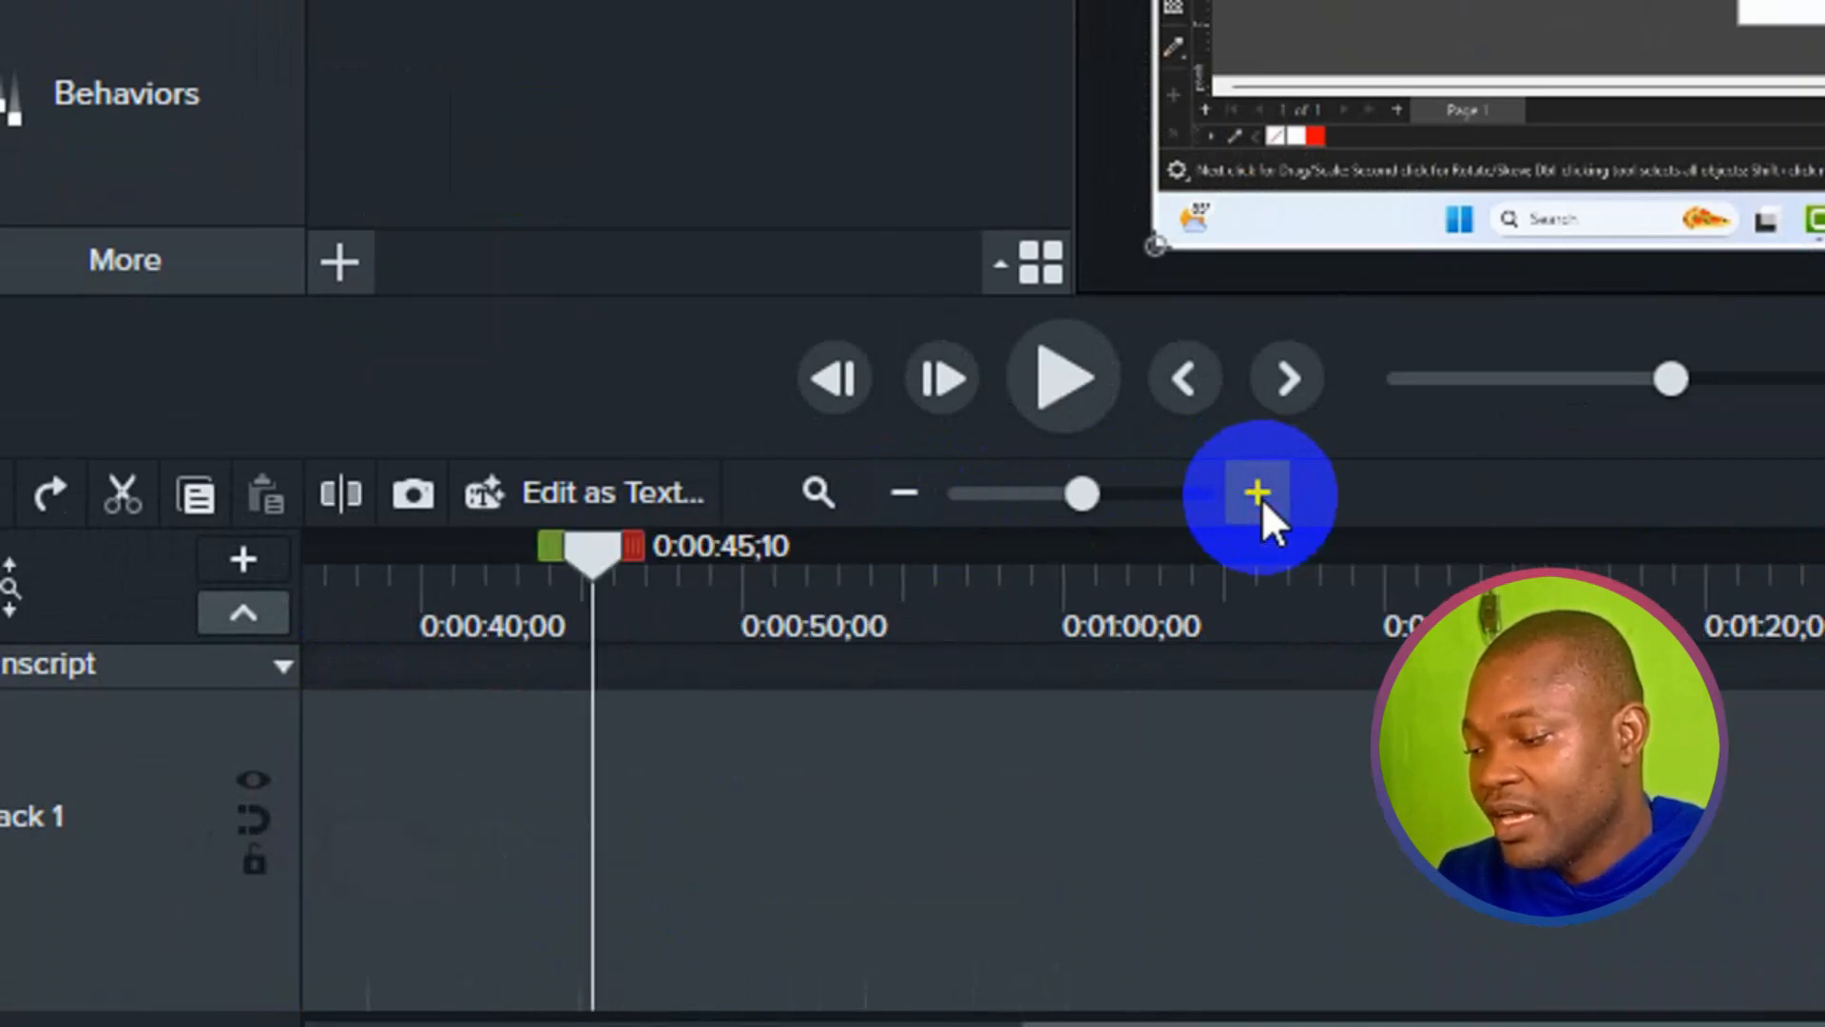
{"action": "left_click", "coordinate": [920, 500]}
{"action": "left_click", "coordinate": [920, 501]}
Step: Reduce the height of all timeline tracks to the minimum
{"action": "scroll", "coordinate": [1201, 773], "scroll_direction": "up", "scroll_amount": 2}
{"action": "scroll", "coordinate": [1203, 772], "scroll_direction": "up", "scroll_amount": 2}
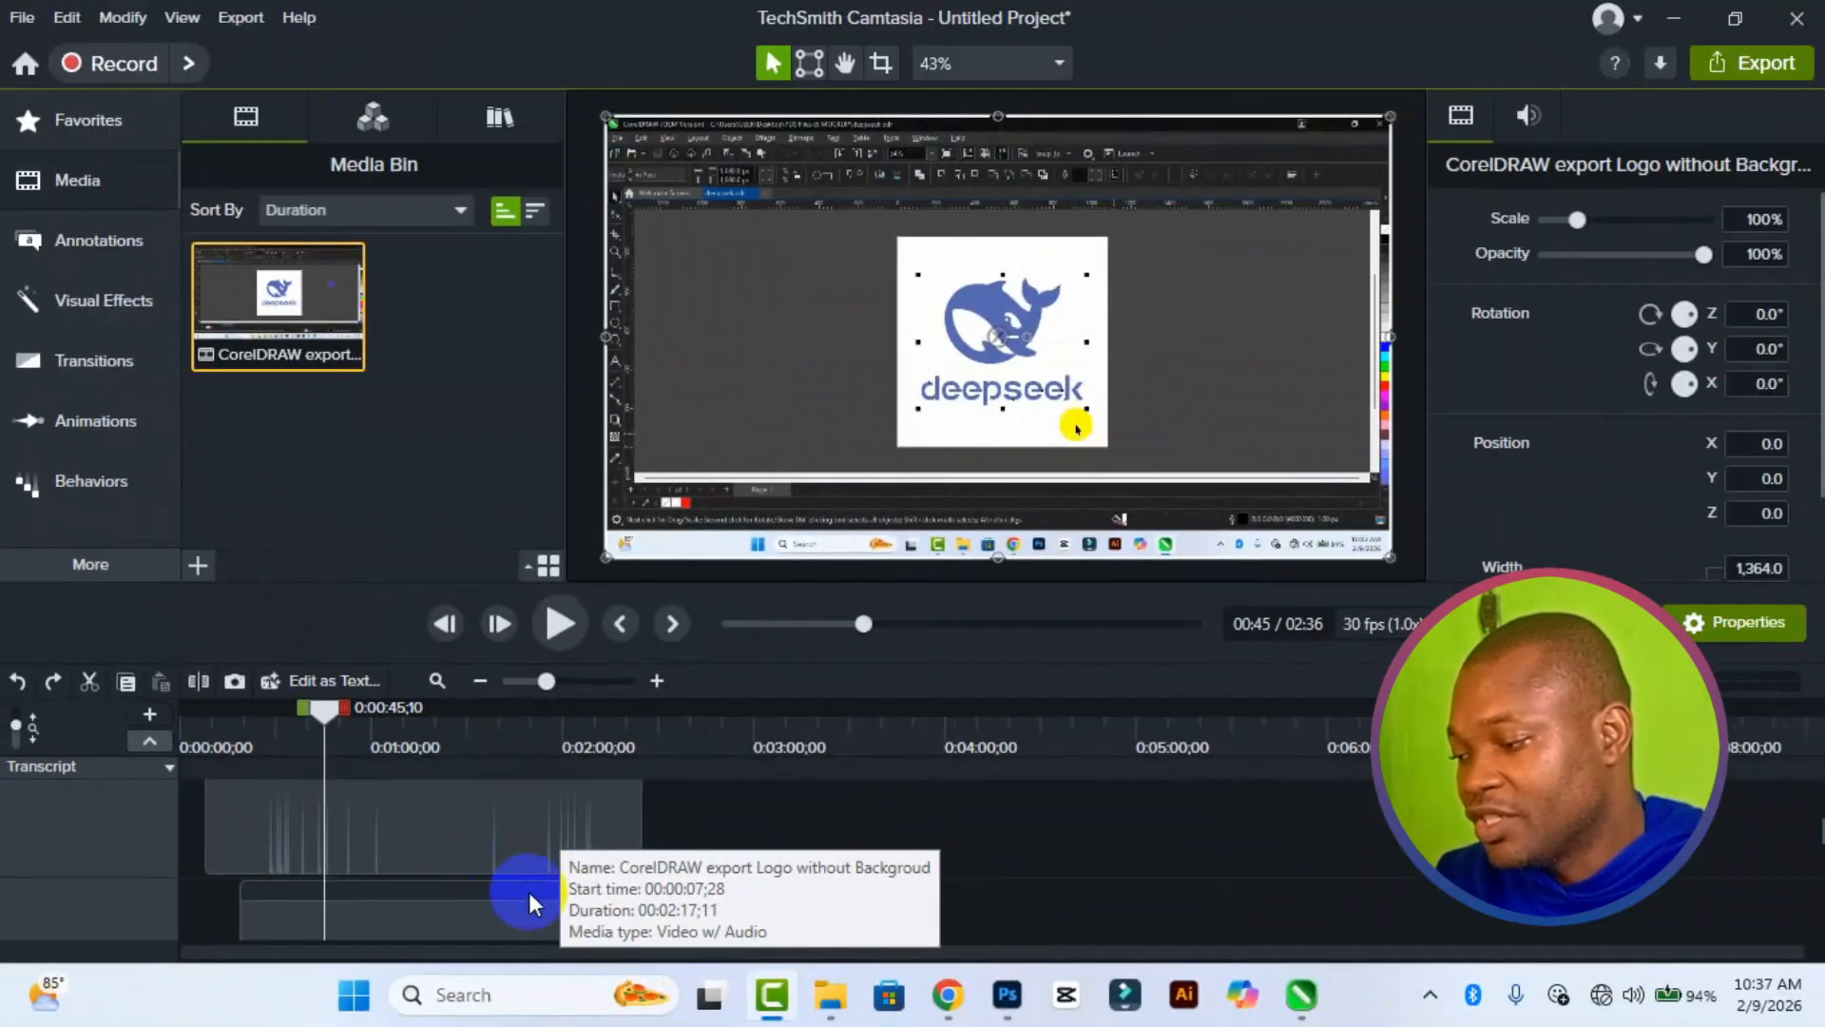
{"action": "scroll", "coordinate": [547, 860], "scroll_direction": "up", "scroll_amount": 2}
{"action": "left_click_drag", "start_coordinate": [17, 727], "coordinate": [38, 747]}
{"action": "scroll", "coordinate": [671, 815], "scroll_direction": "up", "scroll_amount": 1}
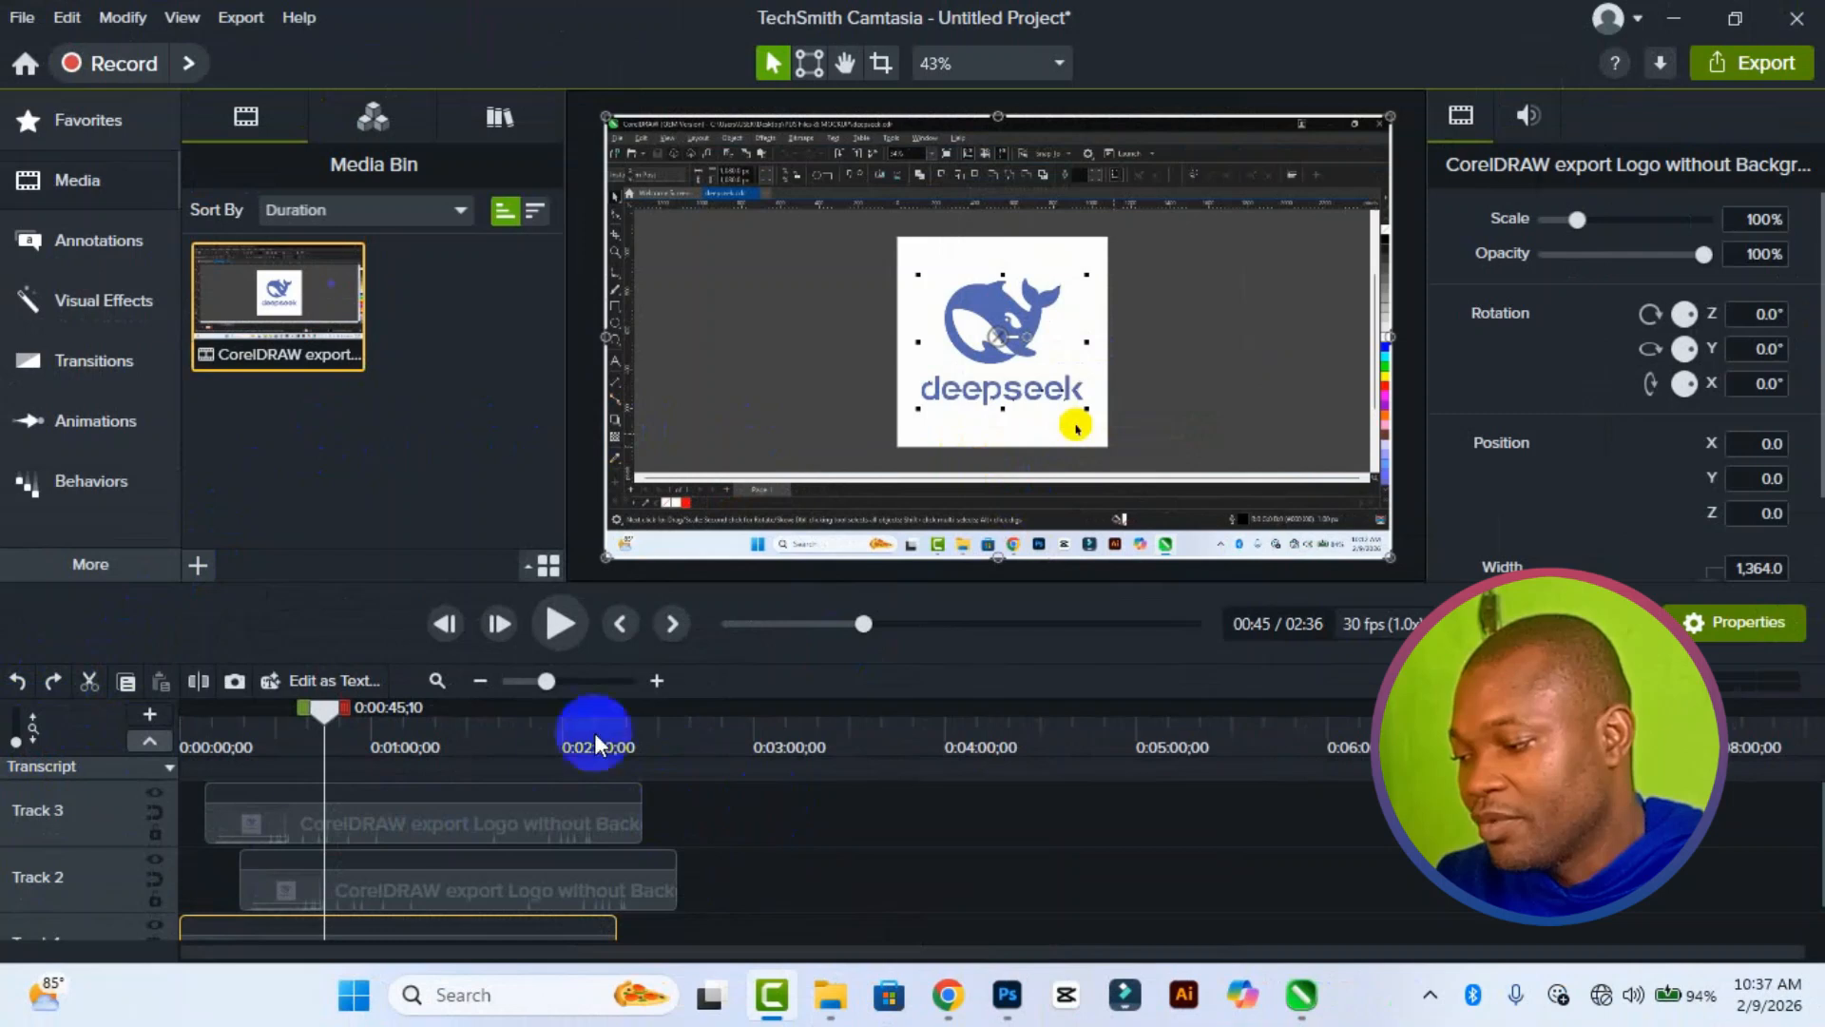
{"action": "scroll", "coordinate": [380, 879], "scroll_direction": "down", "scroll_amount": 1}
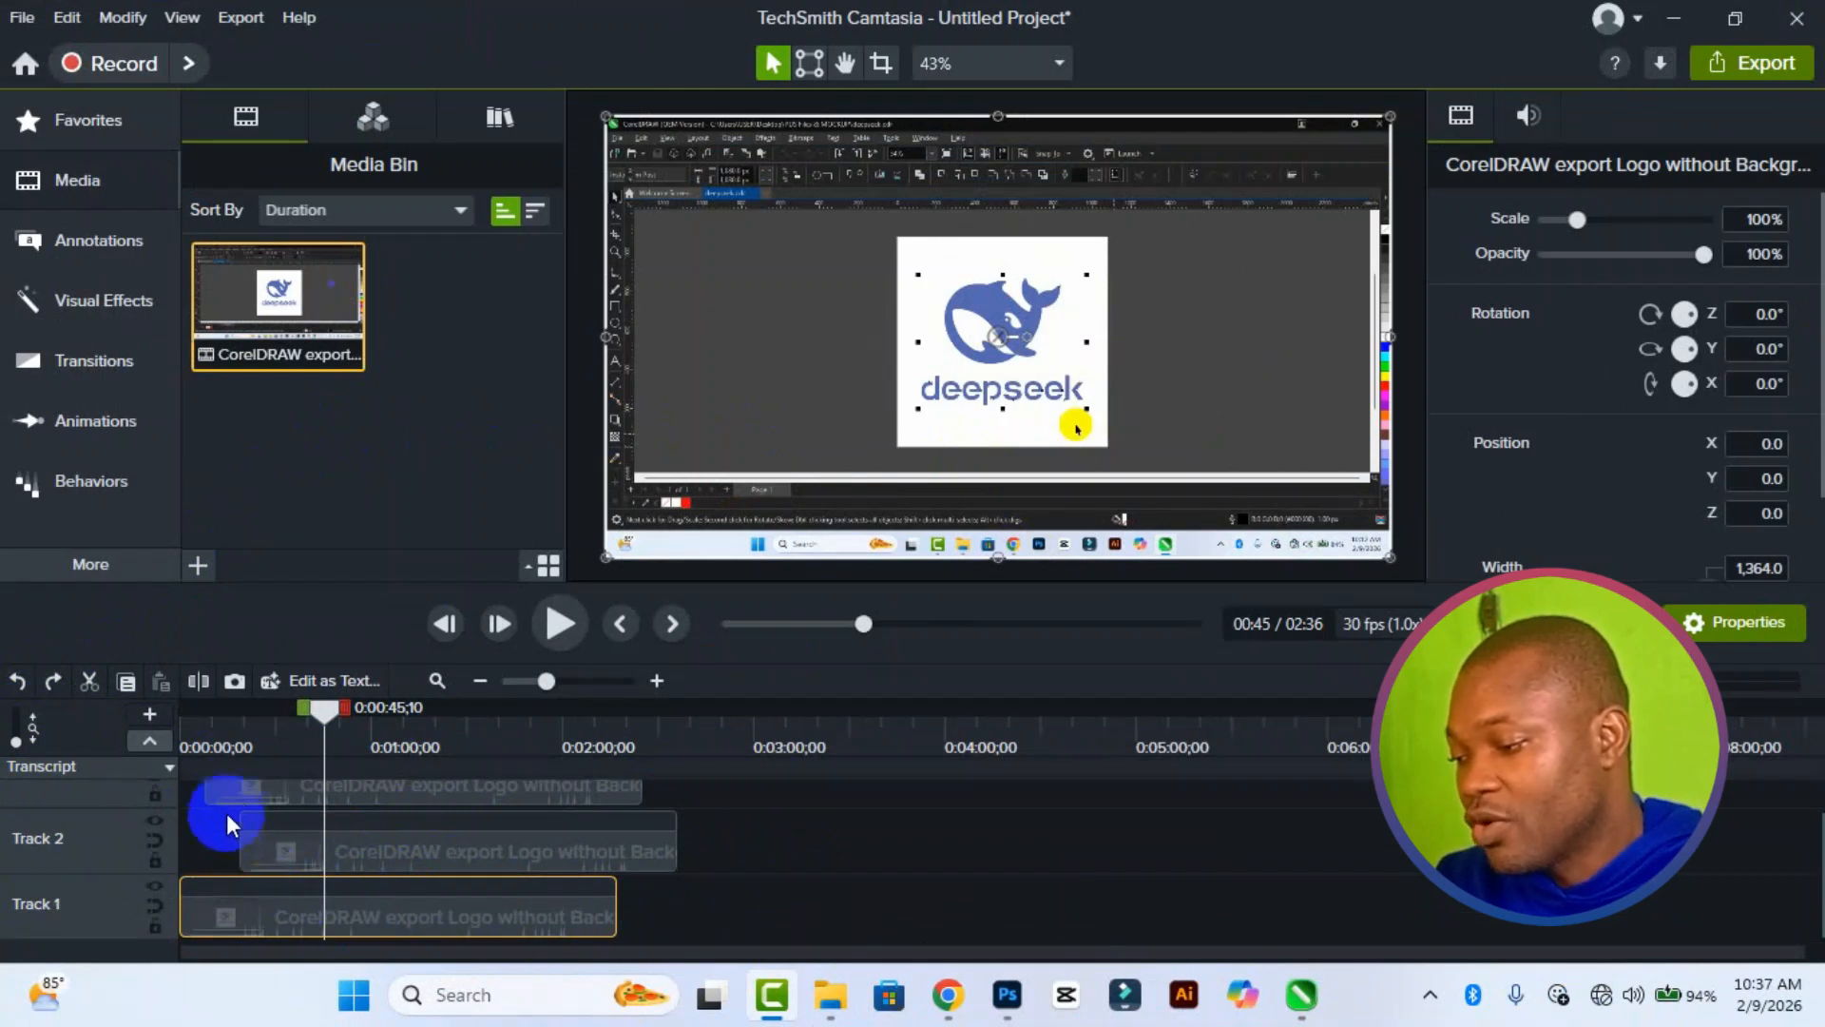
Step: Split the Track 1 clip at 0:00:18;27 and delete the part after the split
{"action": "left_click", "coordinate": [240, 732]}
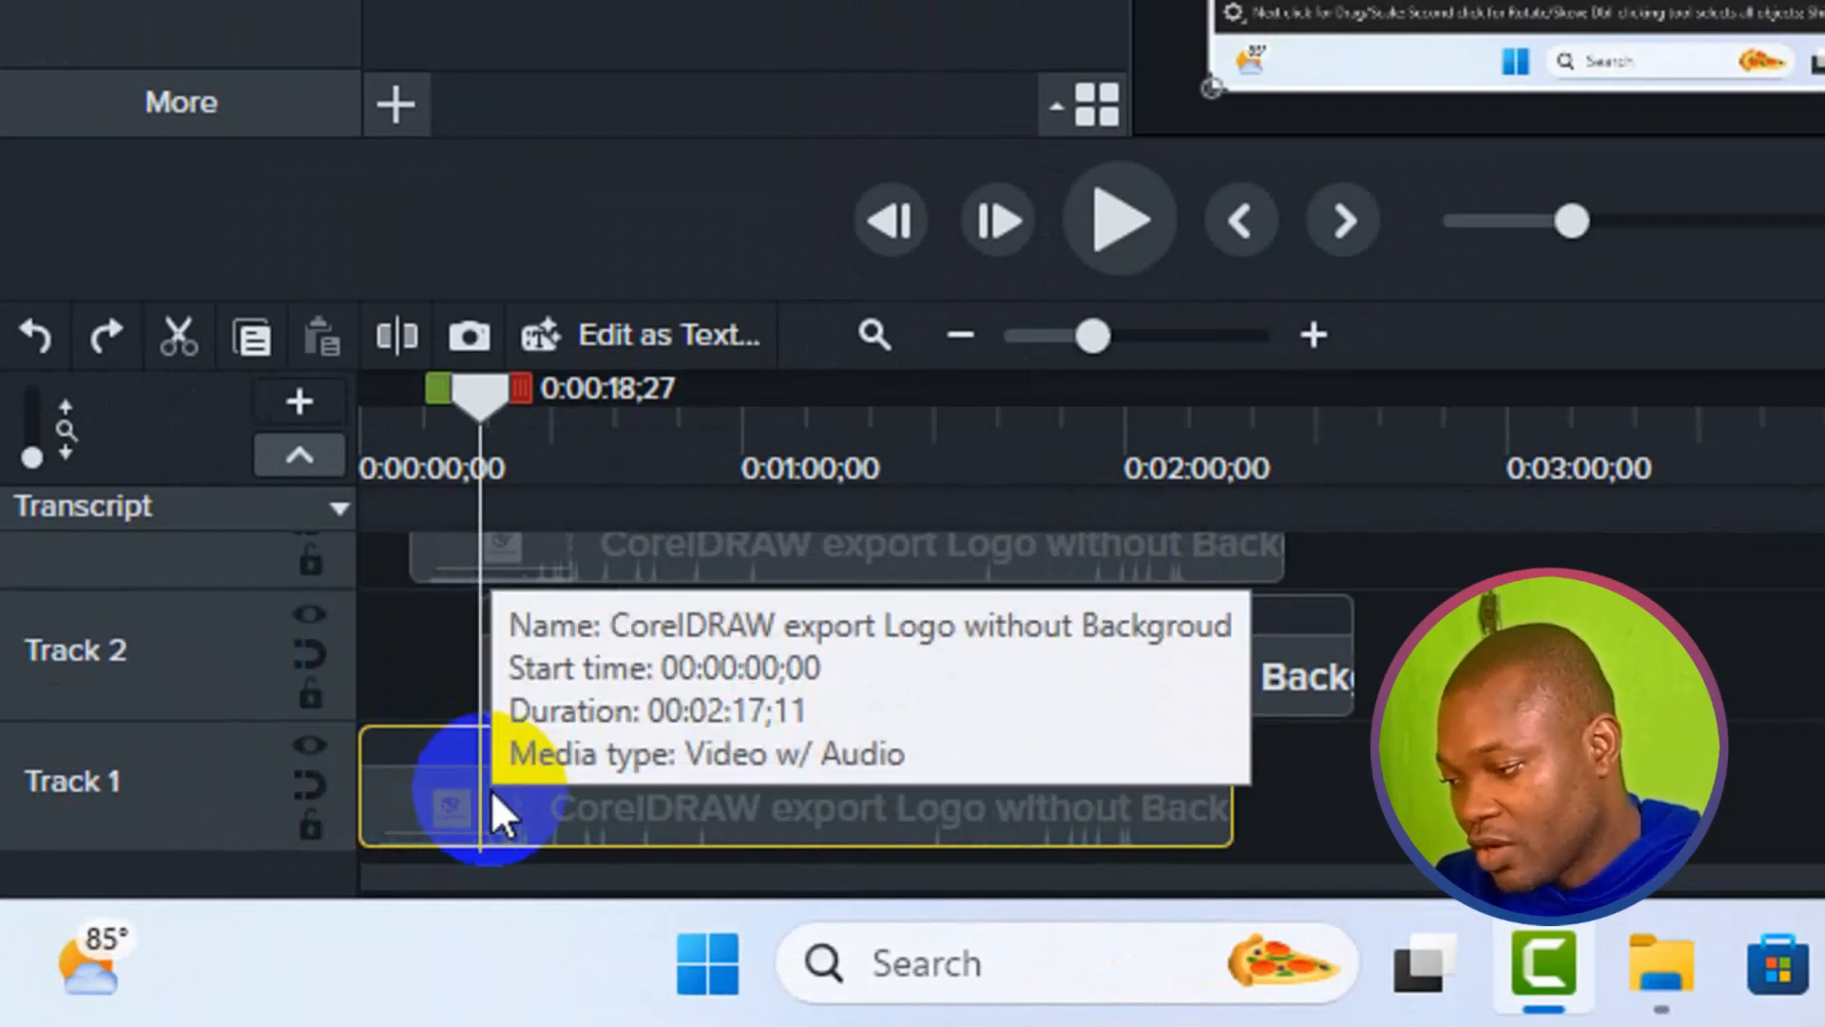
{"action": "left_click", "coordinate": [392, 342]}
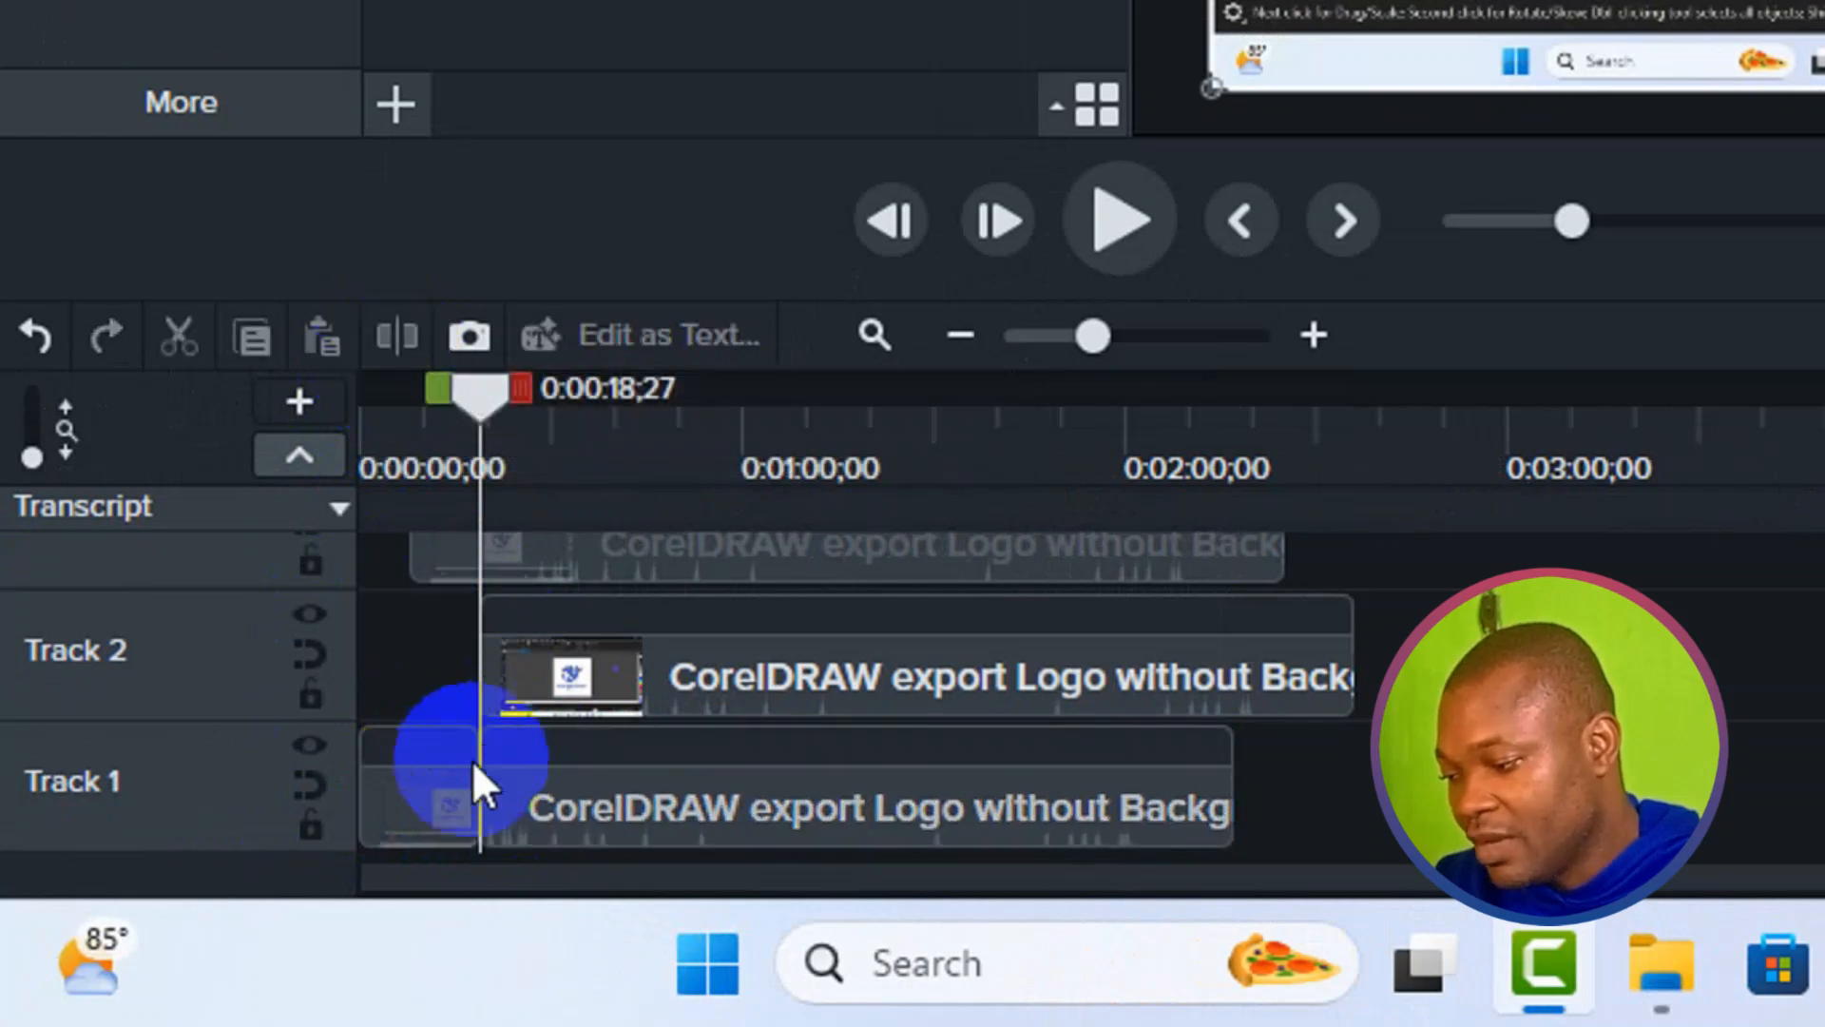
{"action": "left_click", "coordinate": [570, 803]}
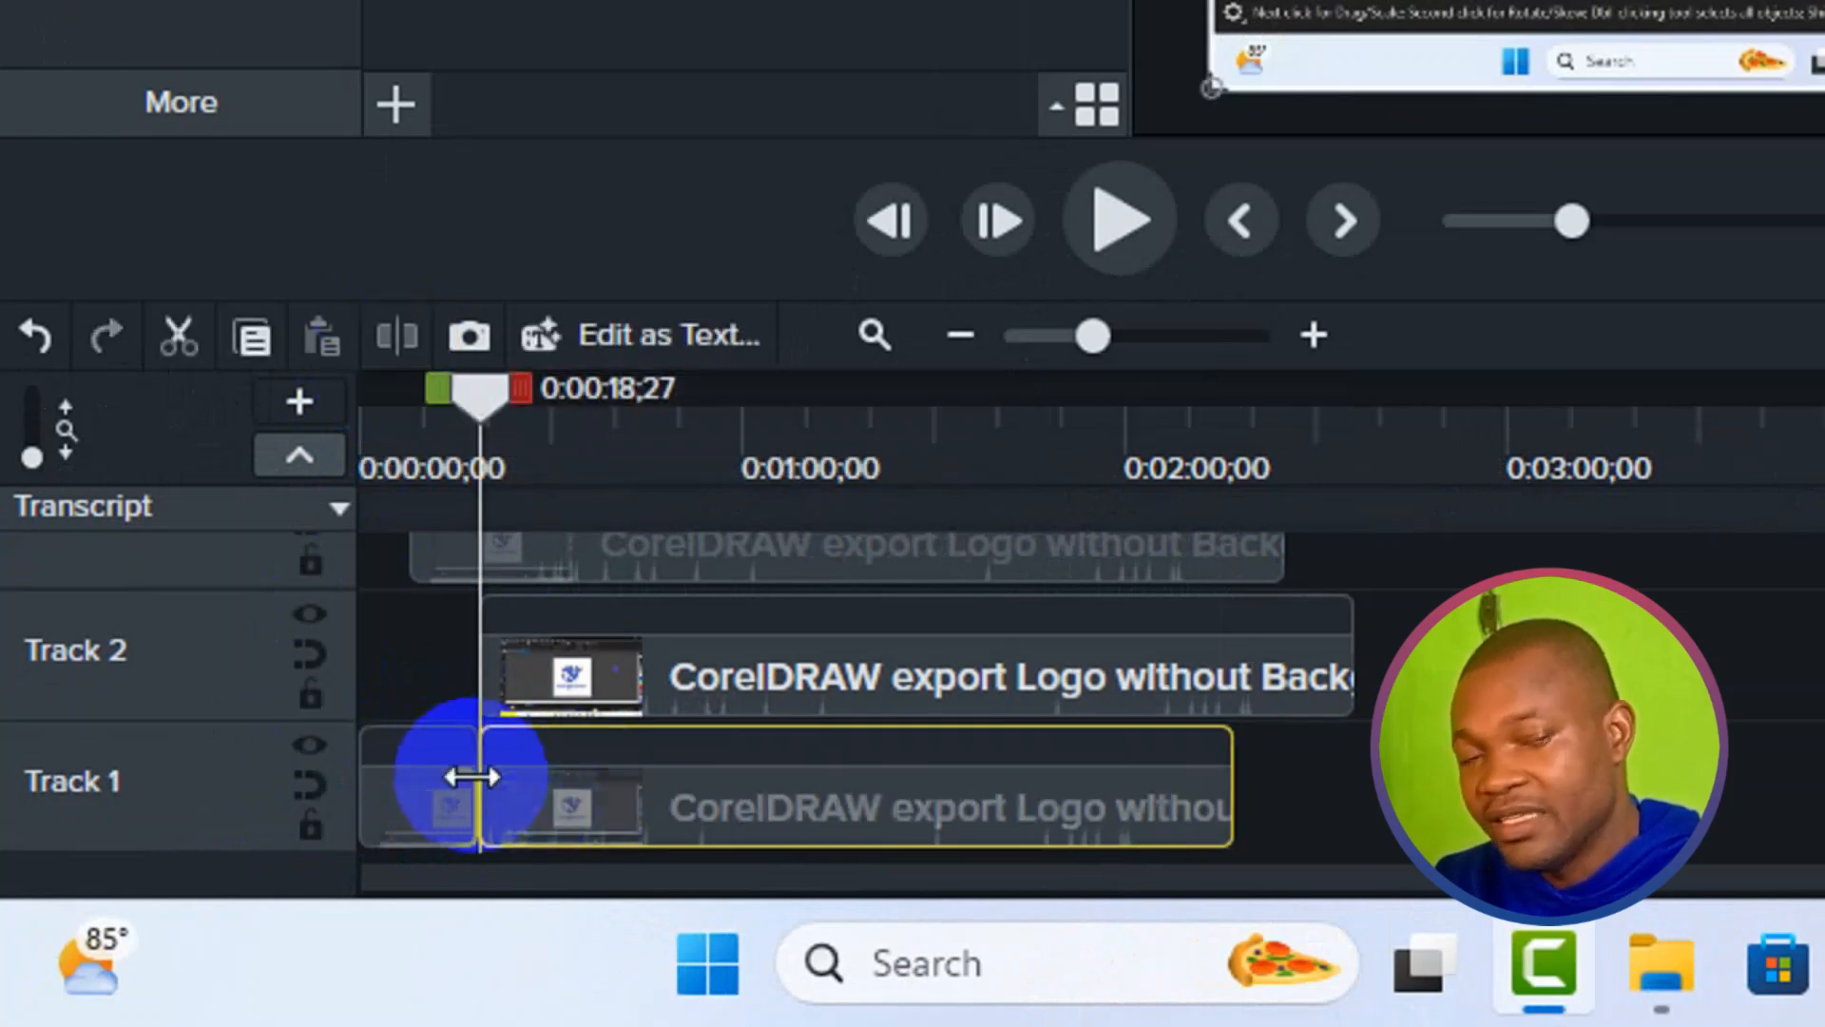
{"action": "left_click", "coordinate": [404, 824]}
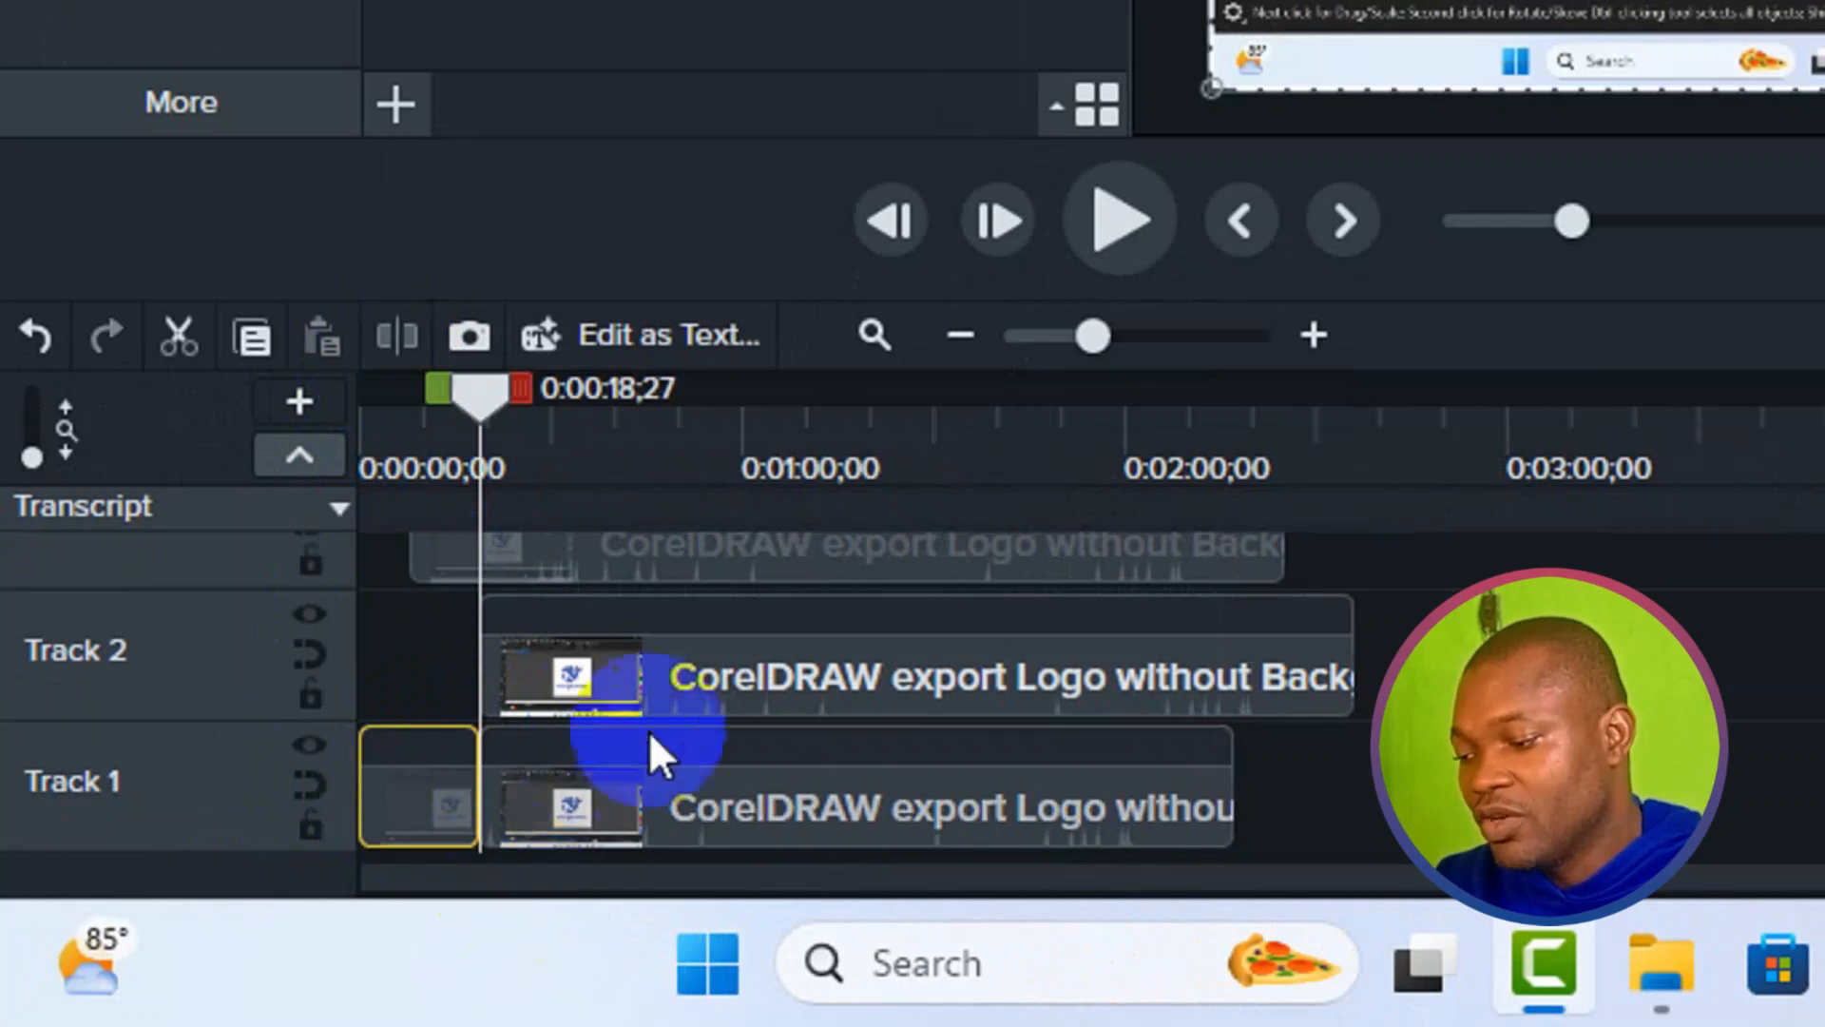
{"action": "left_click", "coordinate": [548, 722]}
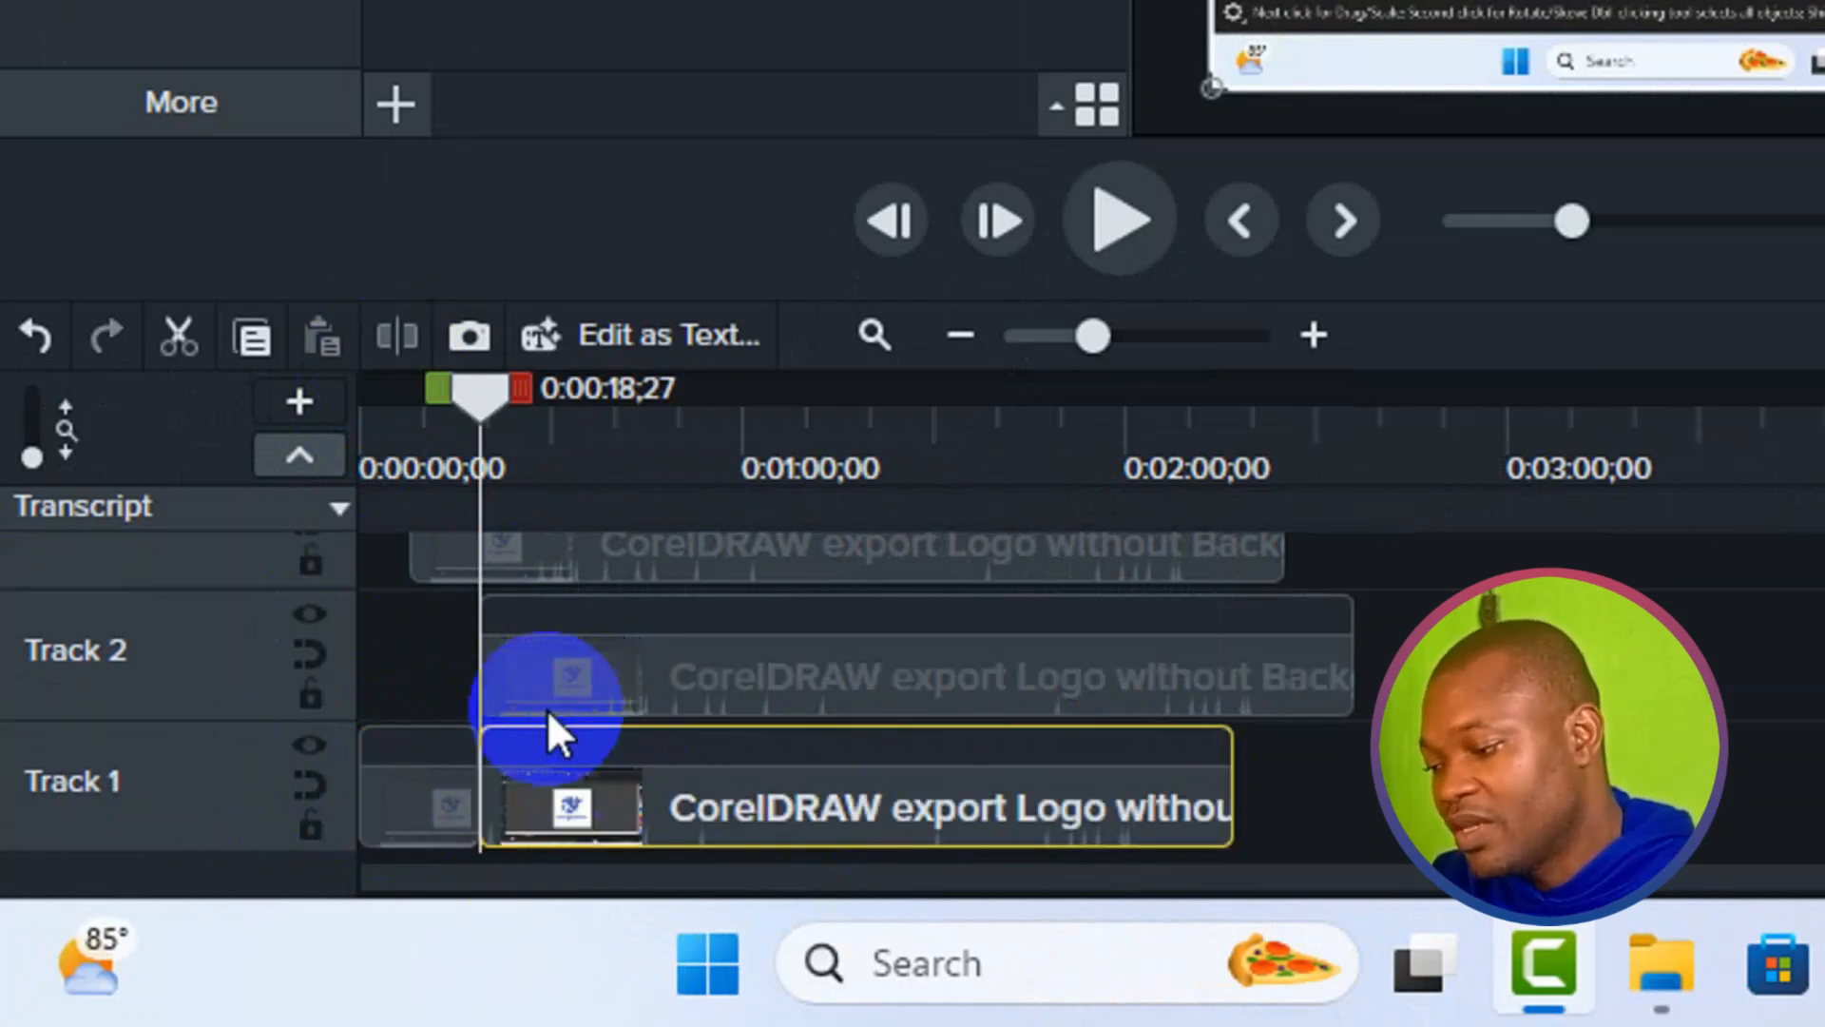
{"action": "key", "text": "Delete"}
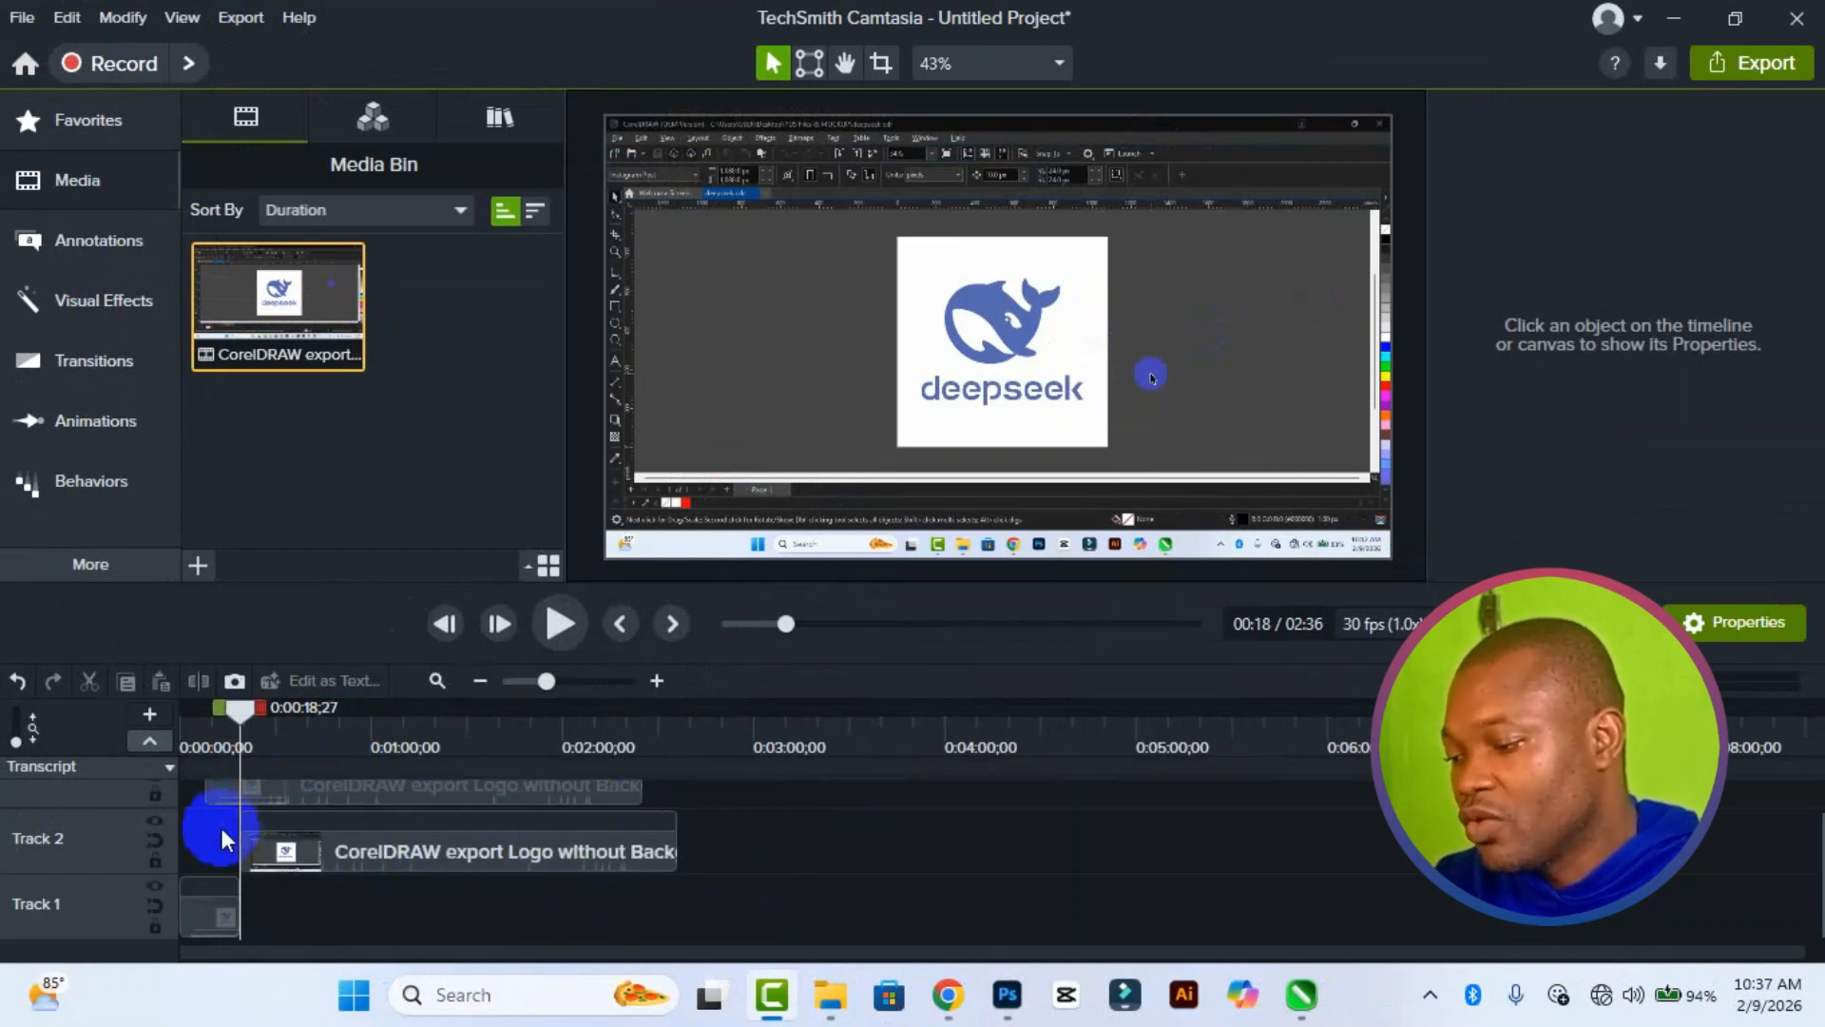
Step: Copy the clip on Track 2 with the playhead placed at 0:01:05;15
{"action": "left_click", "coordinate": [415, 835]}
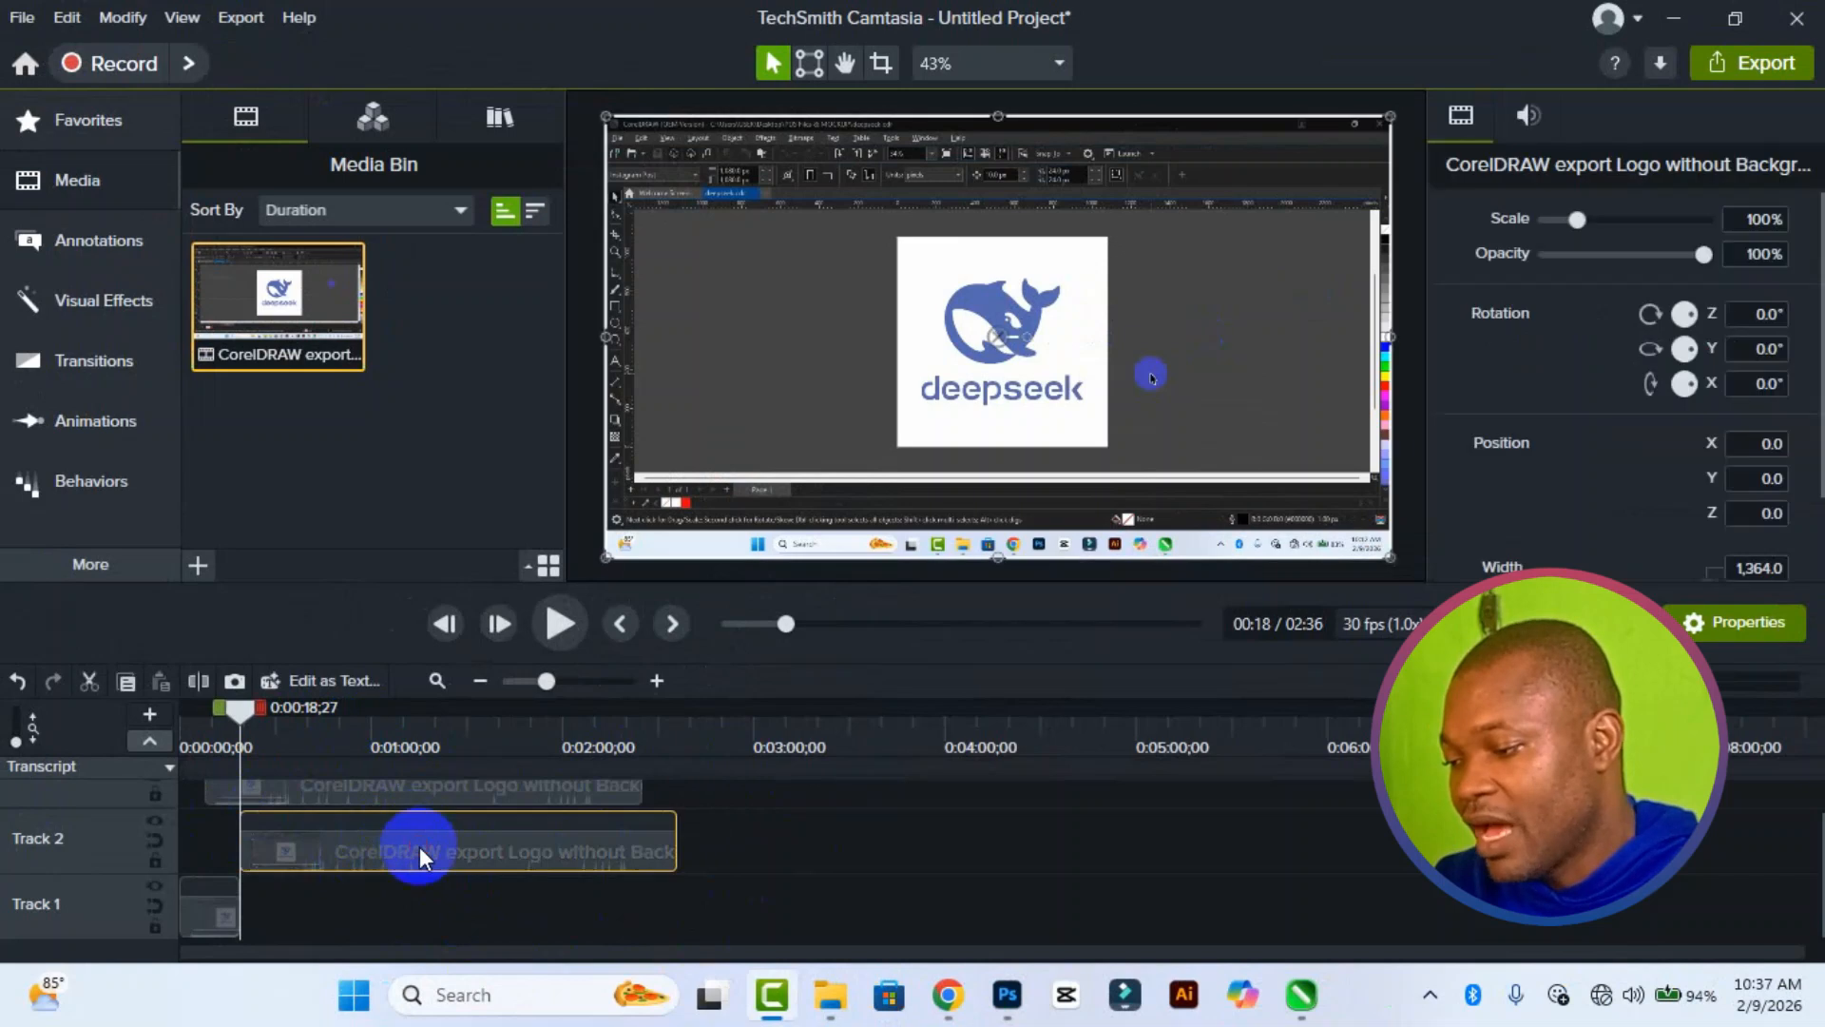
{"action": "left_click", "coordinate": [389, 748]}
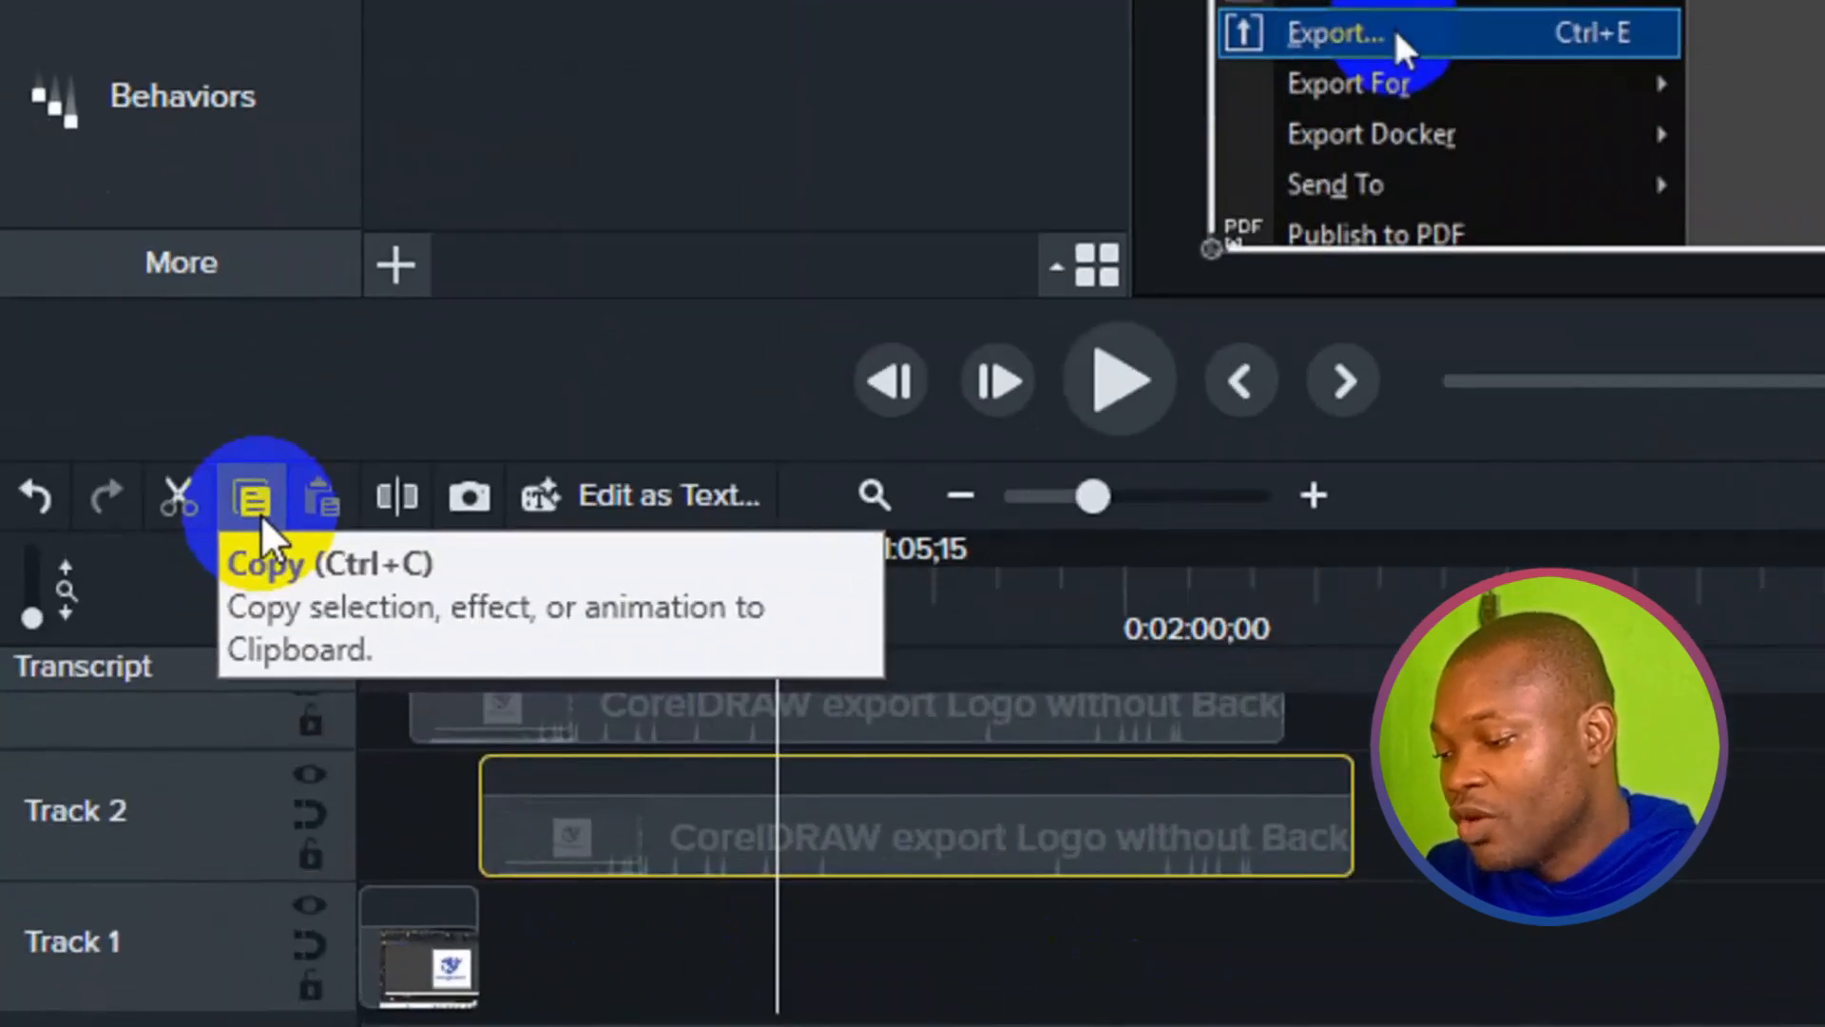
{"action": "left_click", "coordinate": [261, 520]}
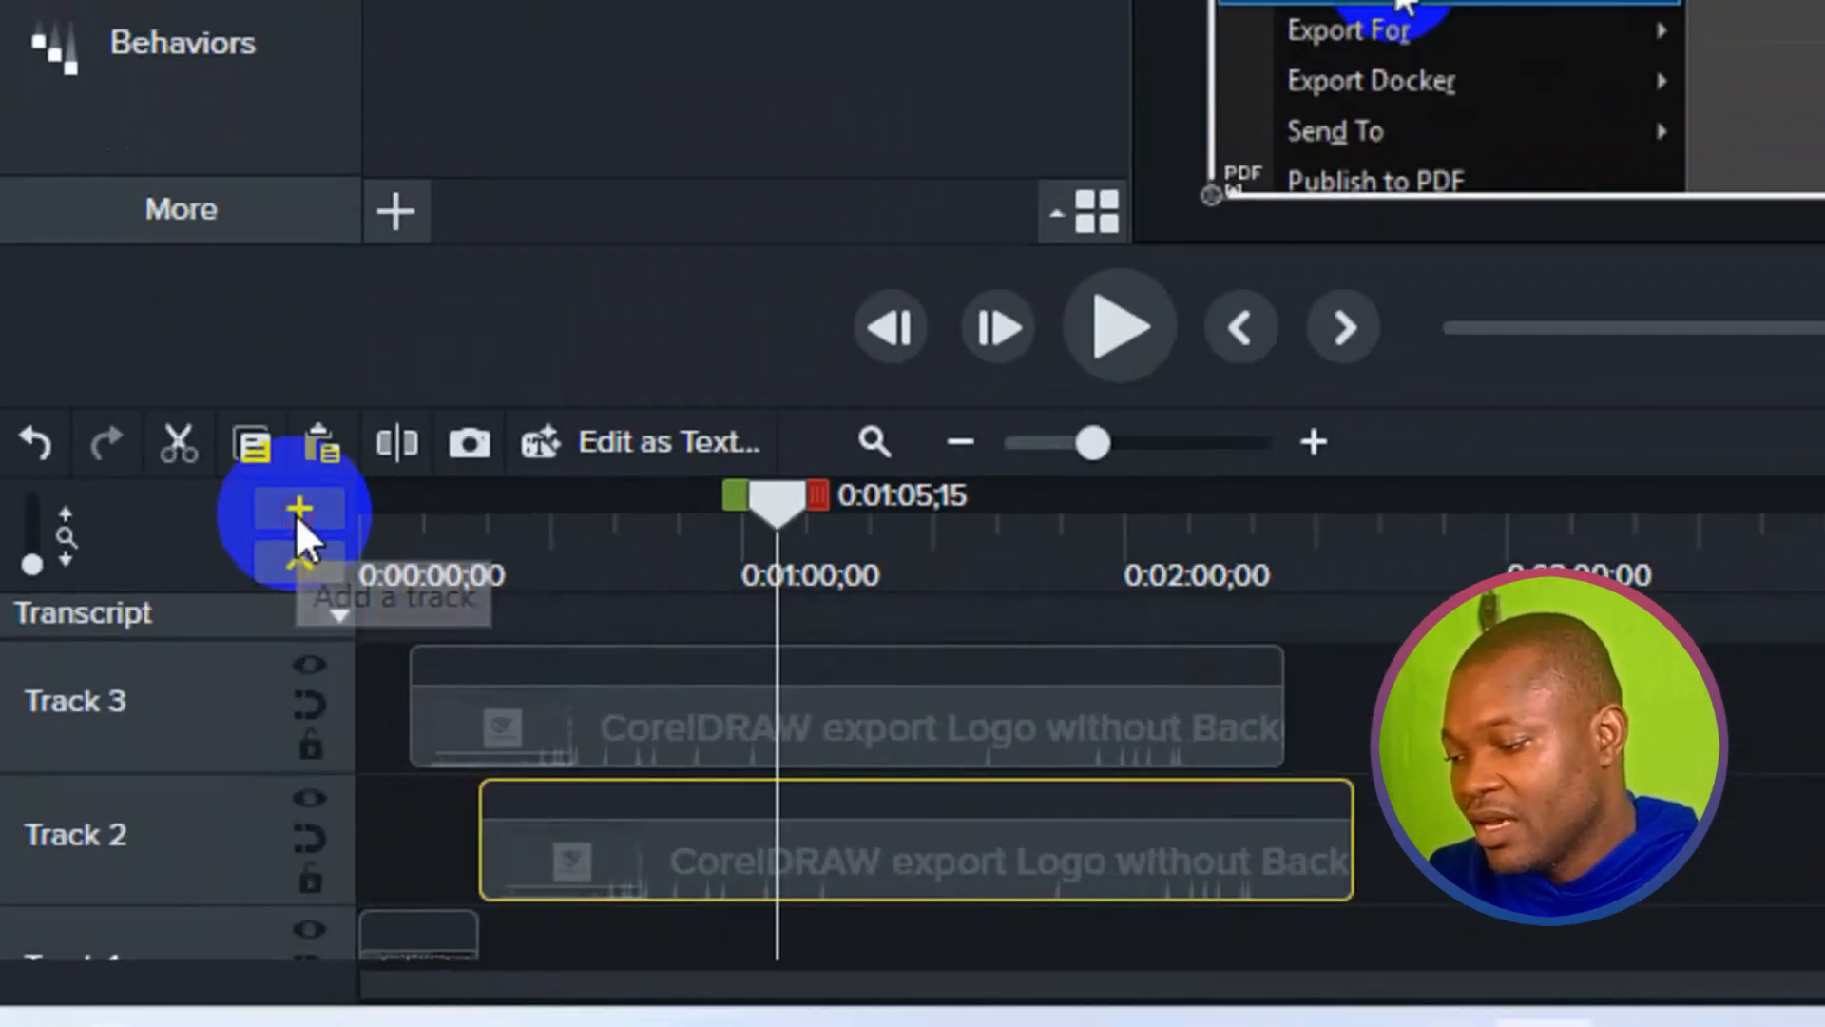
Step: Add a fourth track and paste the copied clip at 0:01:05;15 on Track 4 and Track 1
{"action": "left_click", "coordinate": [149, 718]}
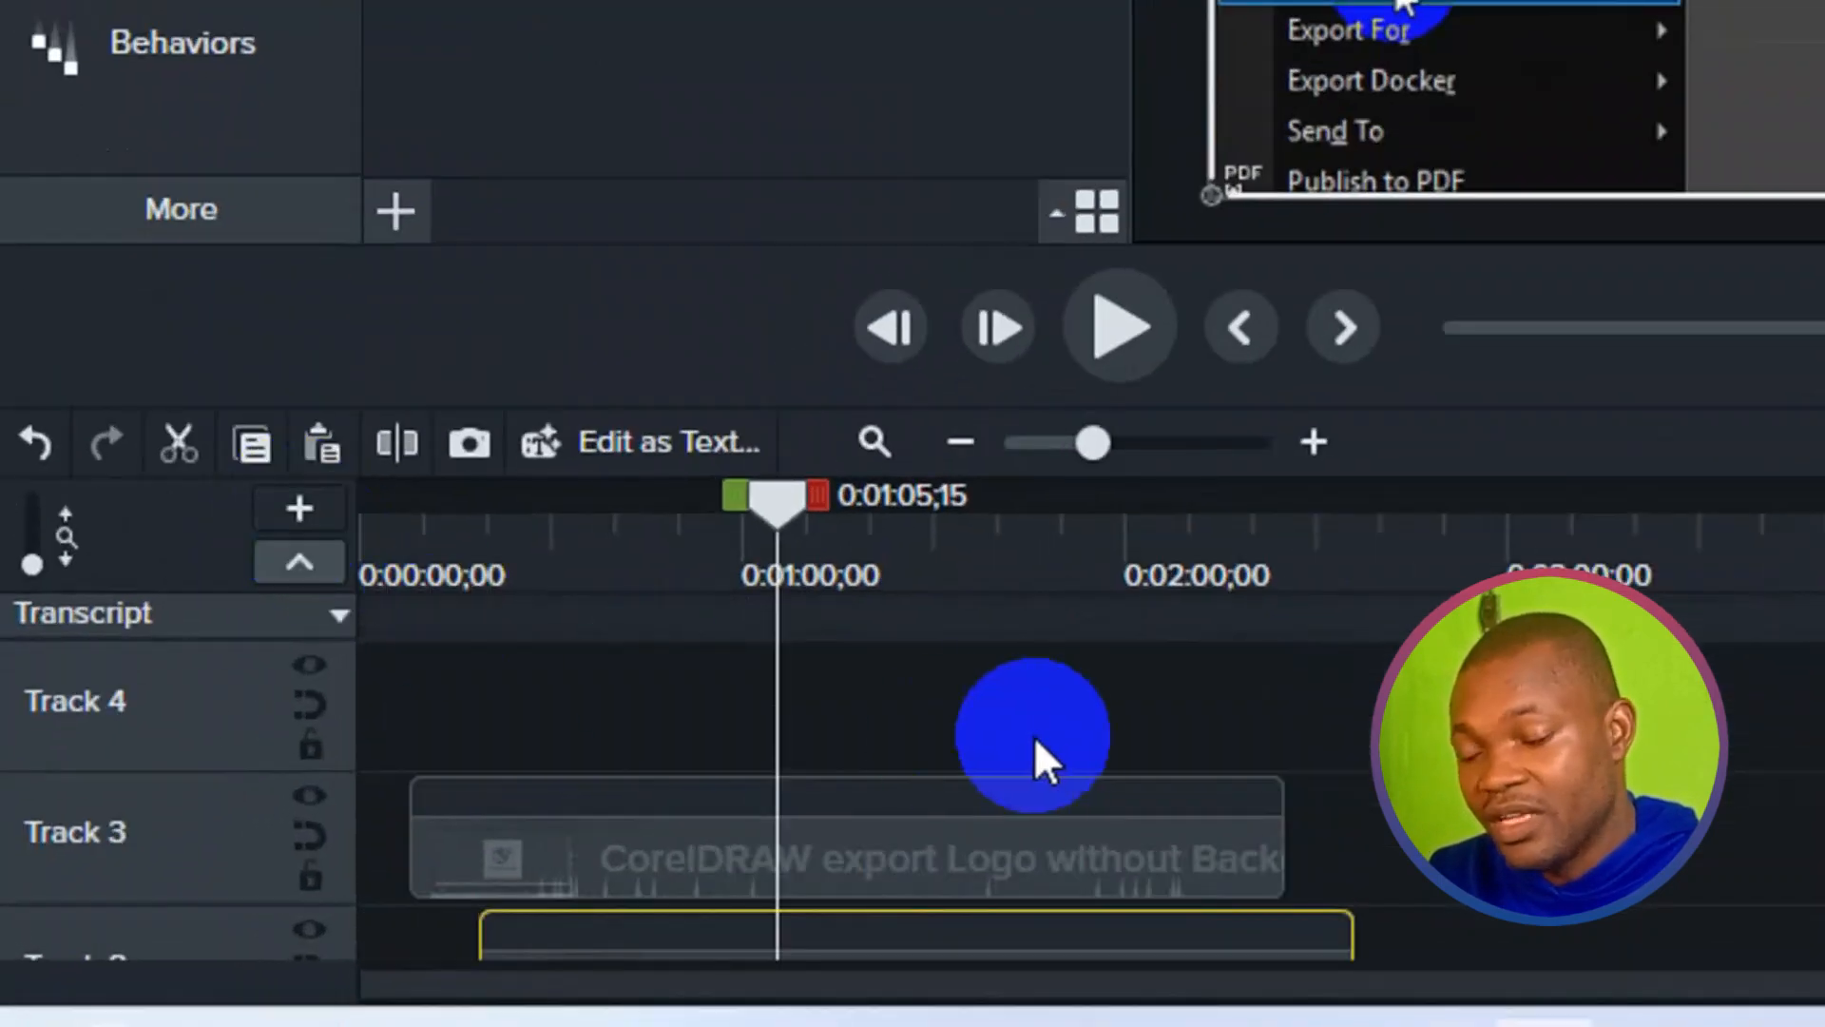
{"action": "left_click", "coordinate": [1071, 719]}
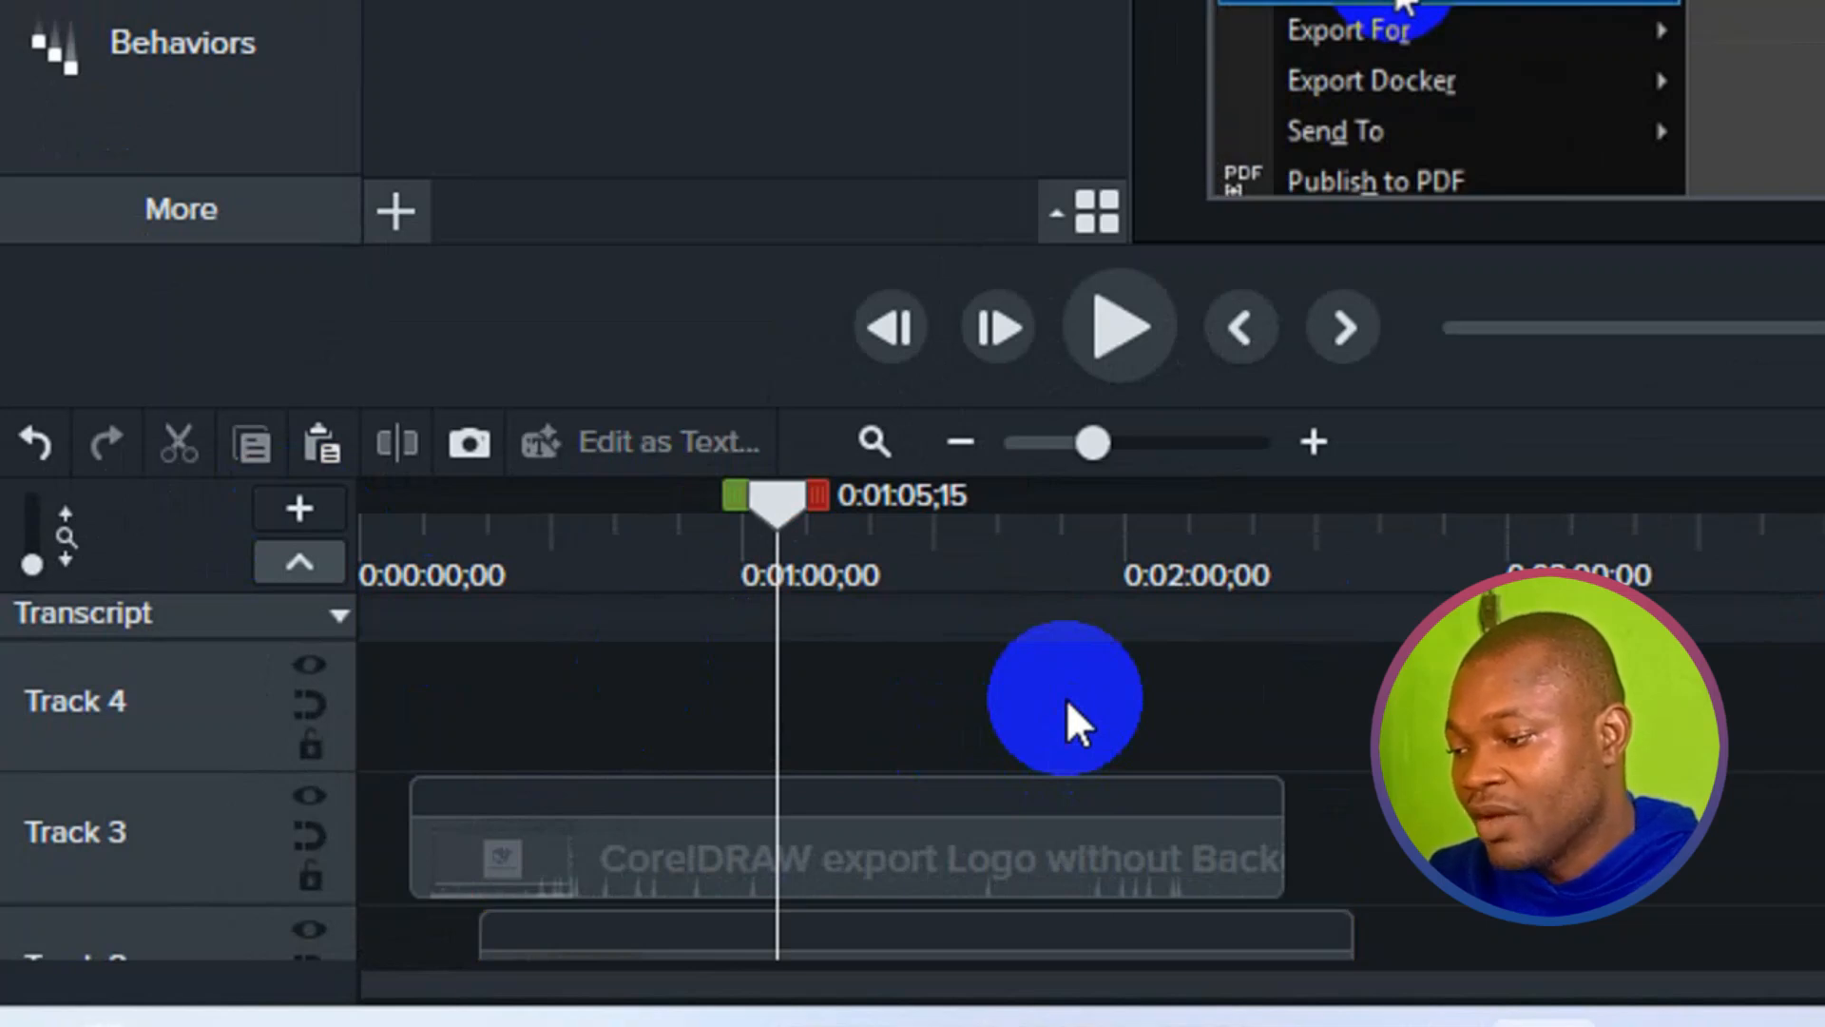
{"action": "right_click", "coordinate": [1072, 722]}
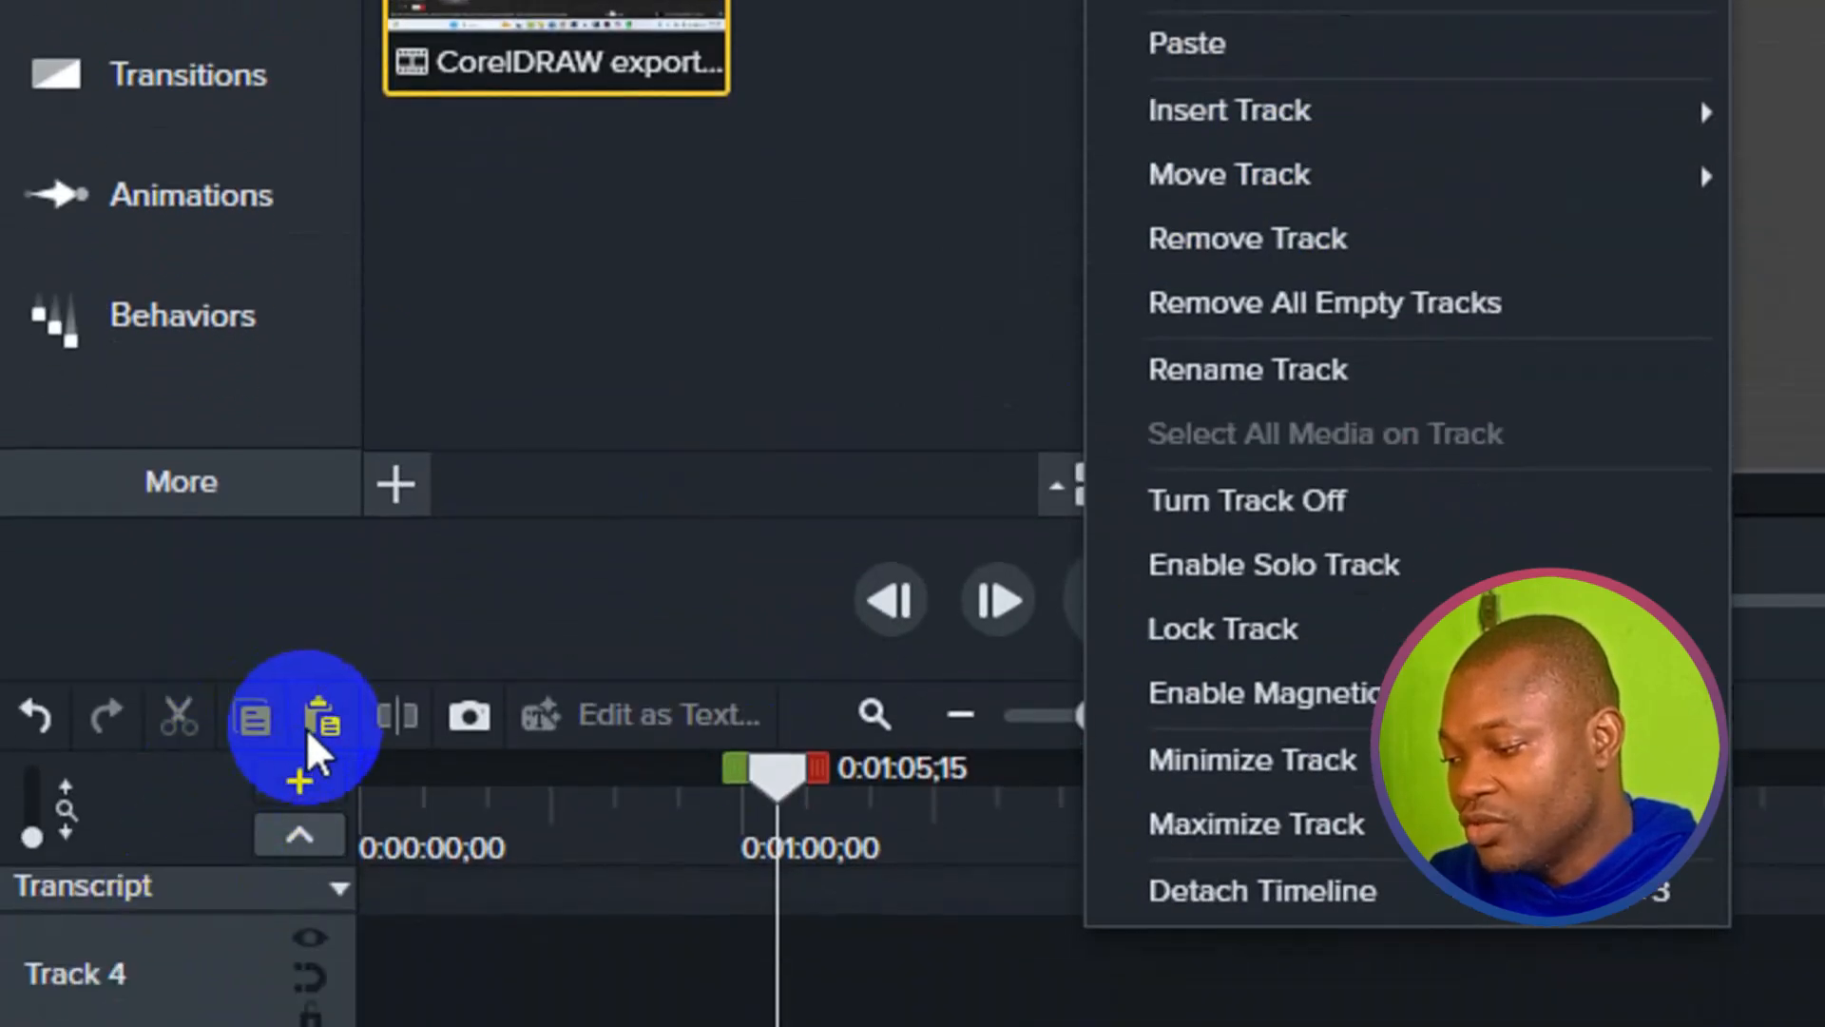
{"action": "left_click", "coordinate": [314, 727]}
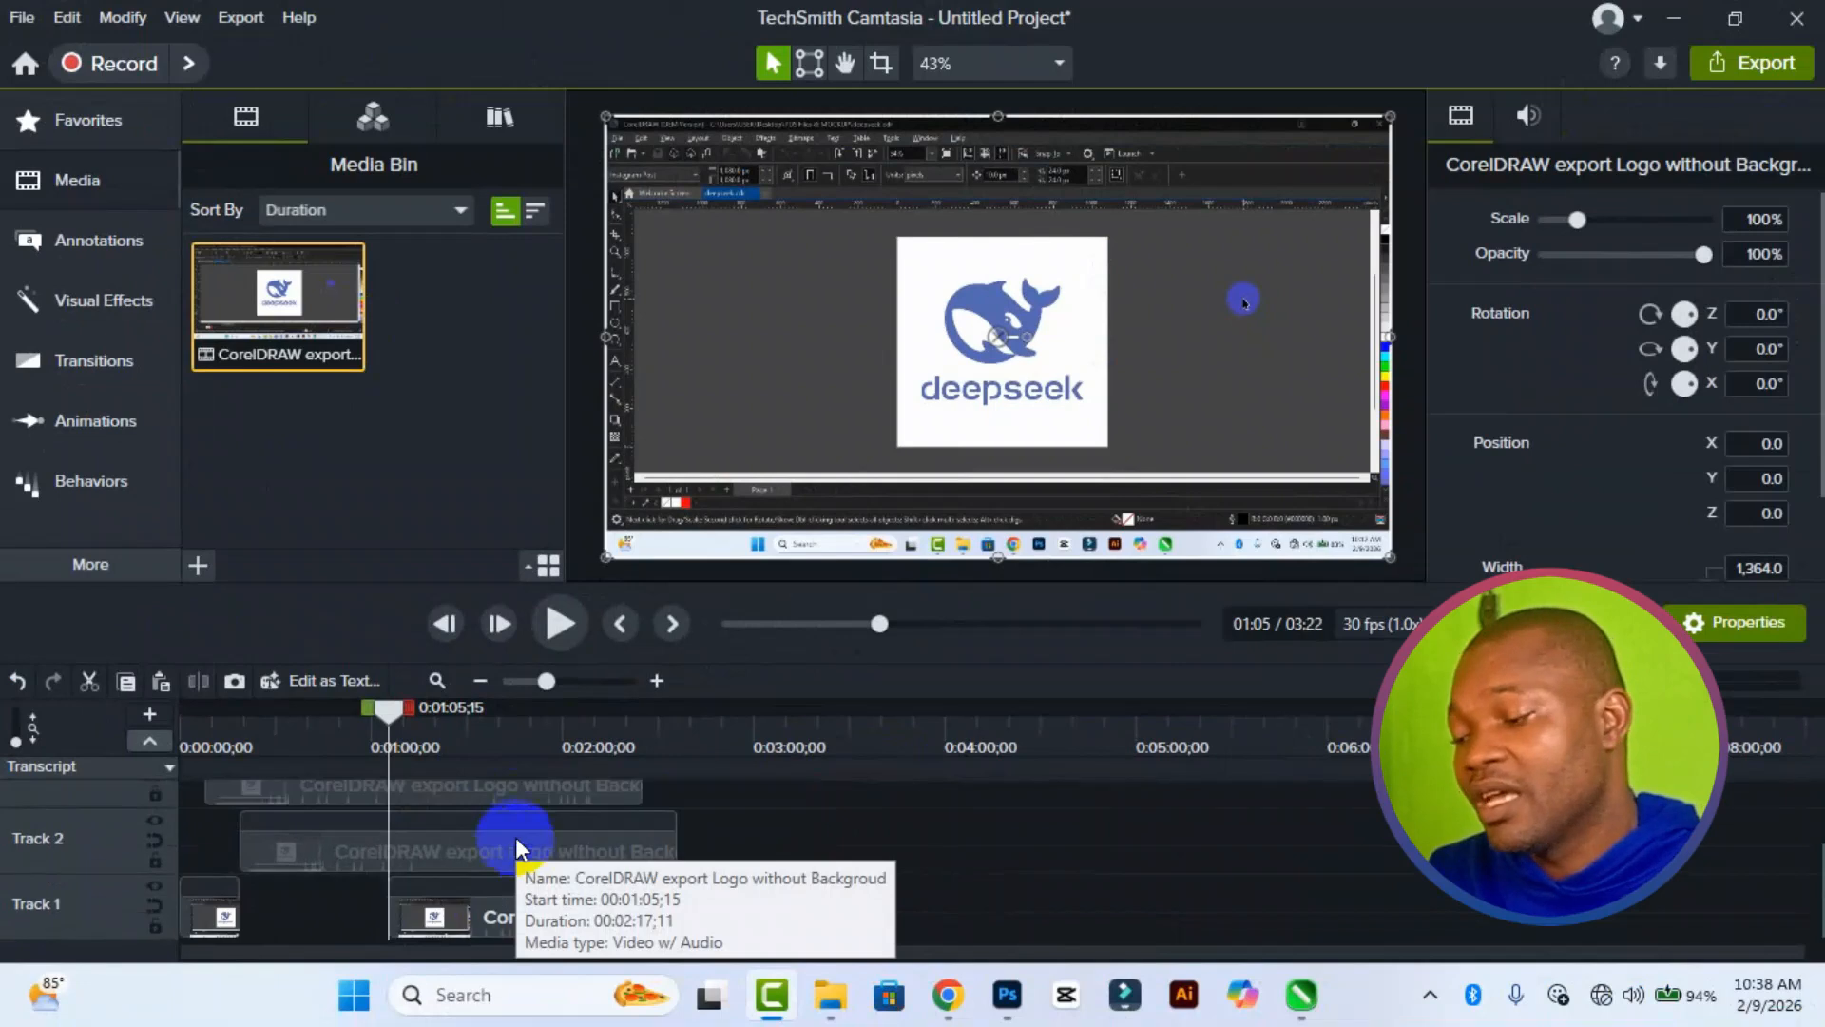
{"action": "left_click", "coordinate": [450, 877]}
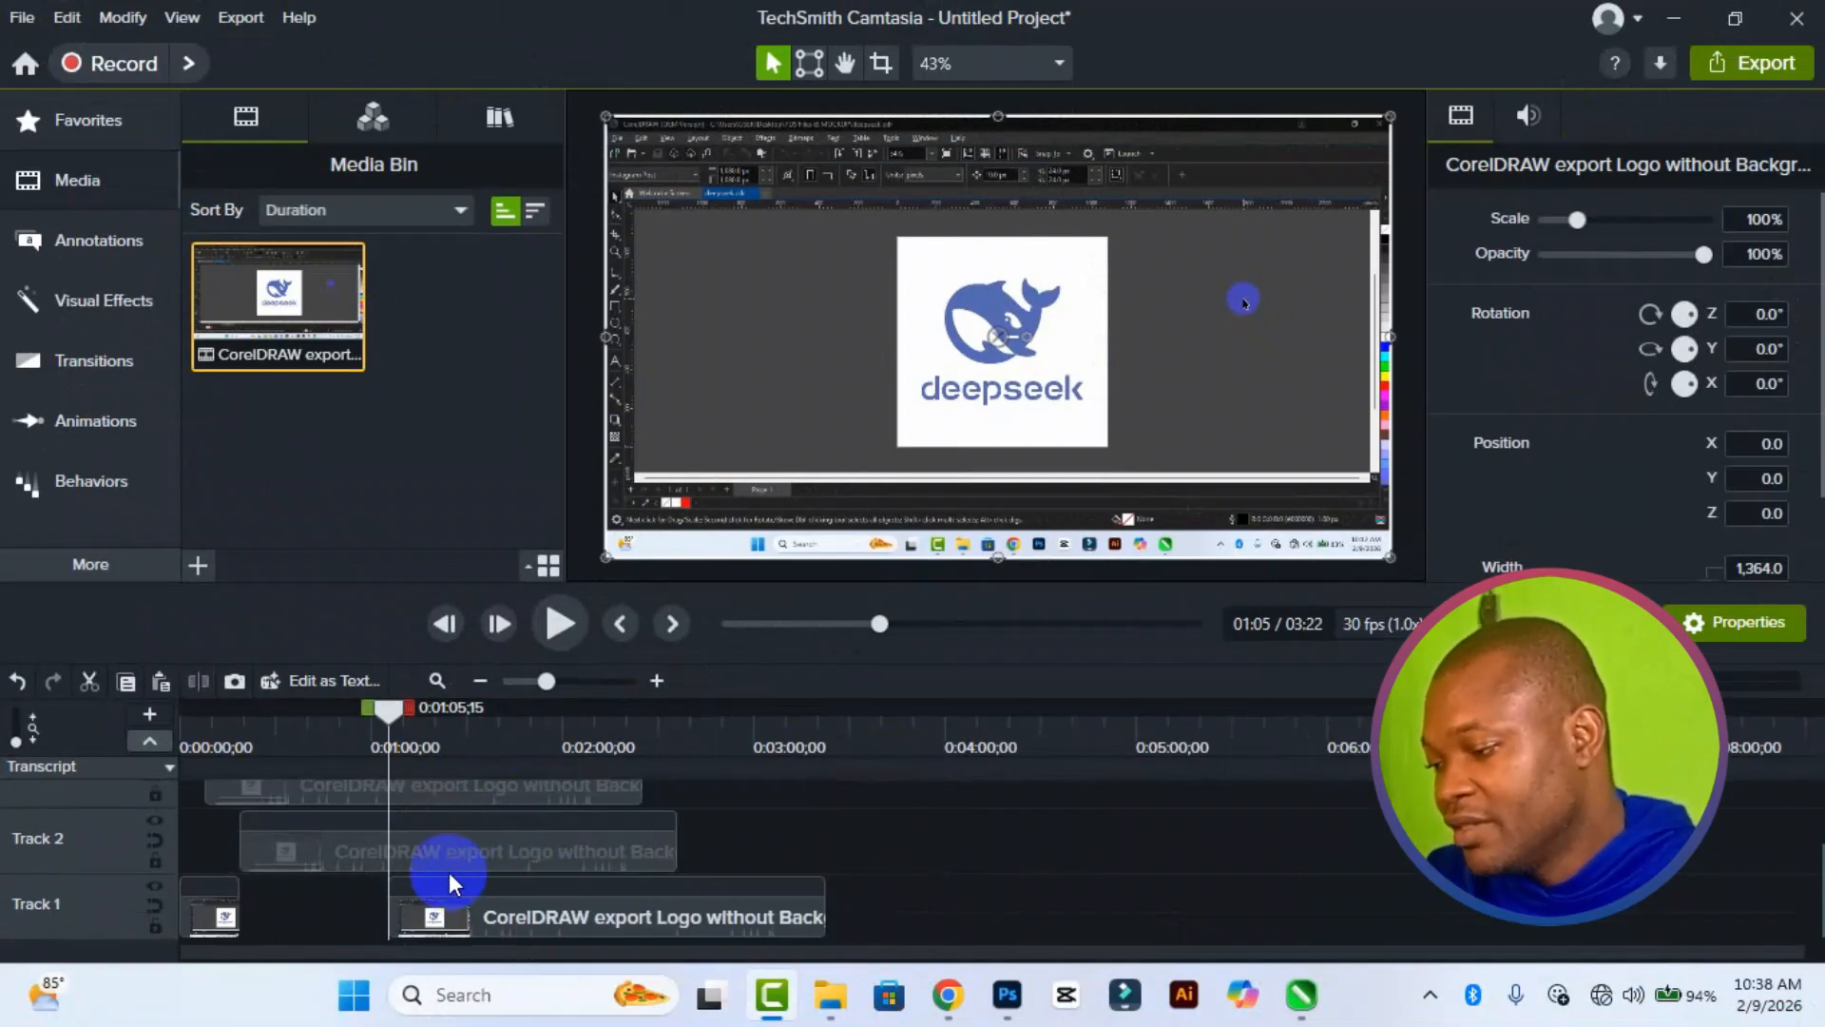
Step: Lock Track 4 against editing and disable Track 3
{"action": "scroll", "coordinate": [237, 855], "scroll_direction": "up", "scroll_amount": 1}
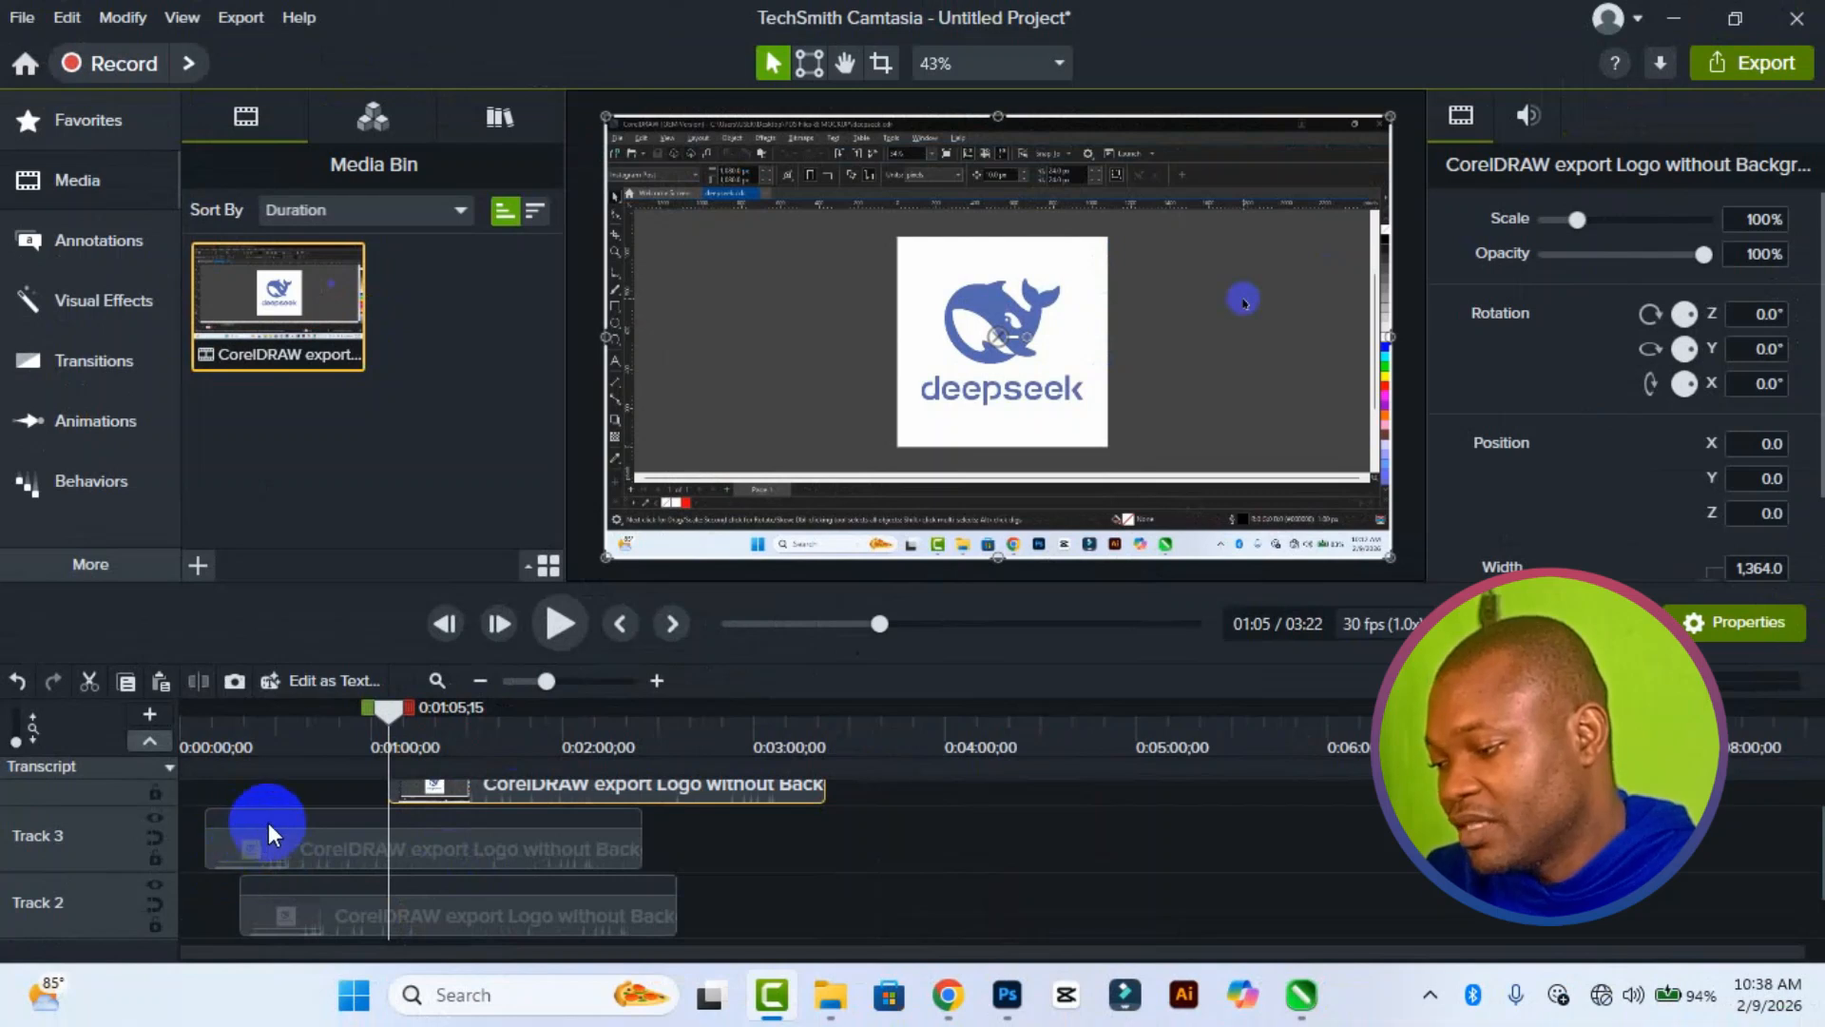
{"action": "scroll", "coordinate": [254, 834], "scroll_direction": "up", "scroll_amount": 1}
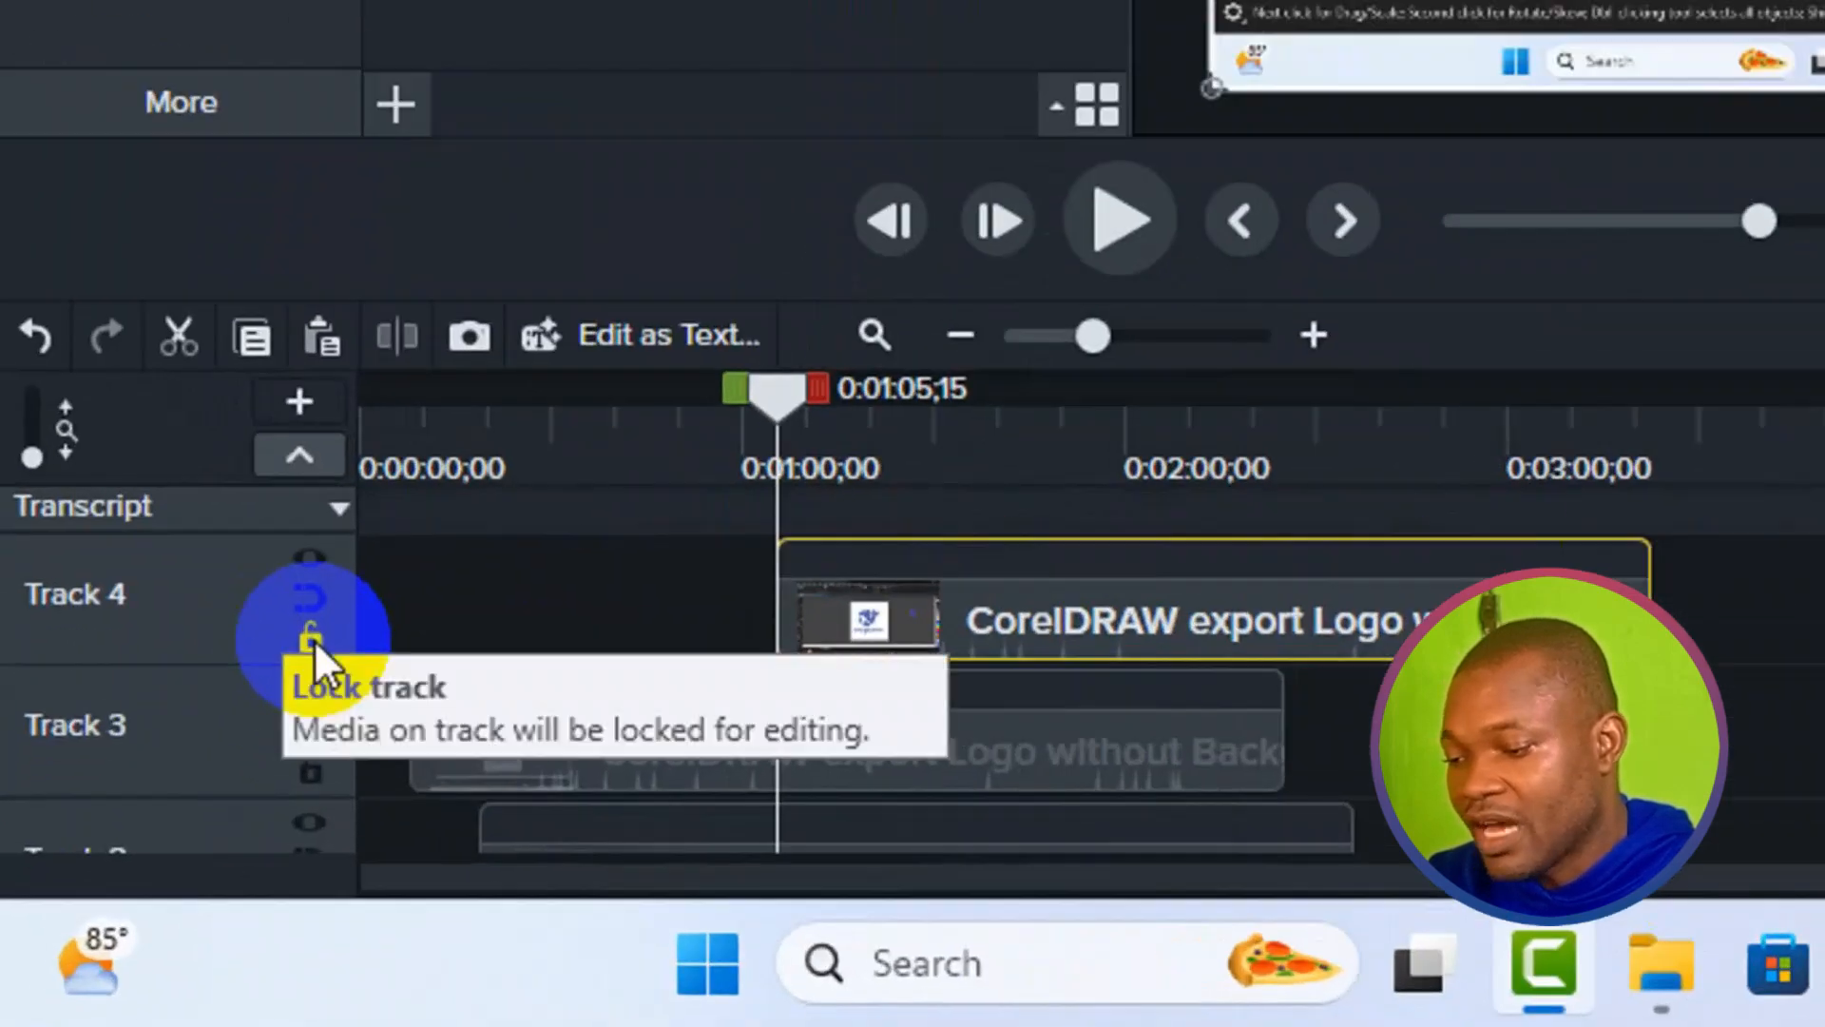
{"action": "left_click", "coordinate": [157, 833]}
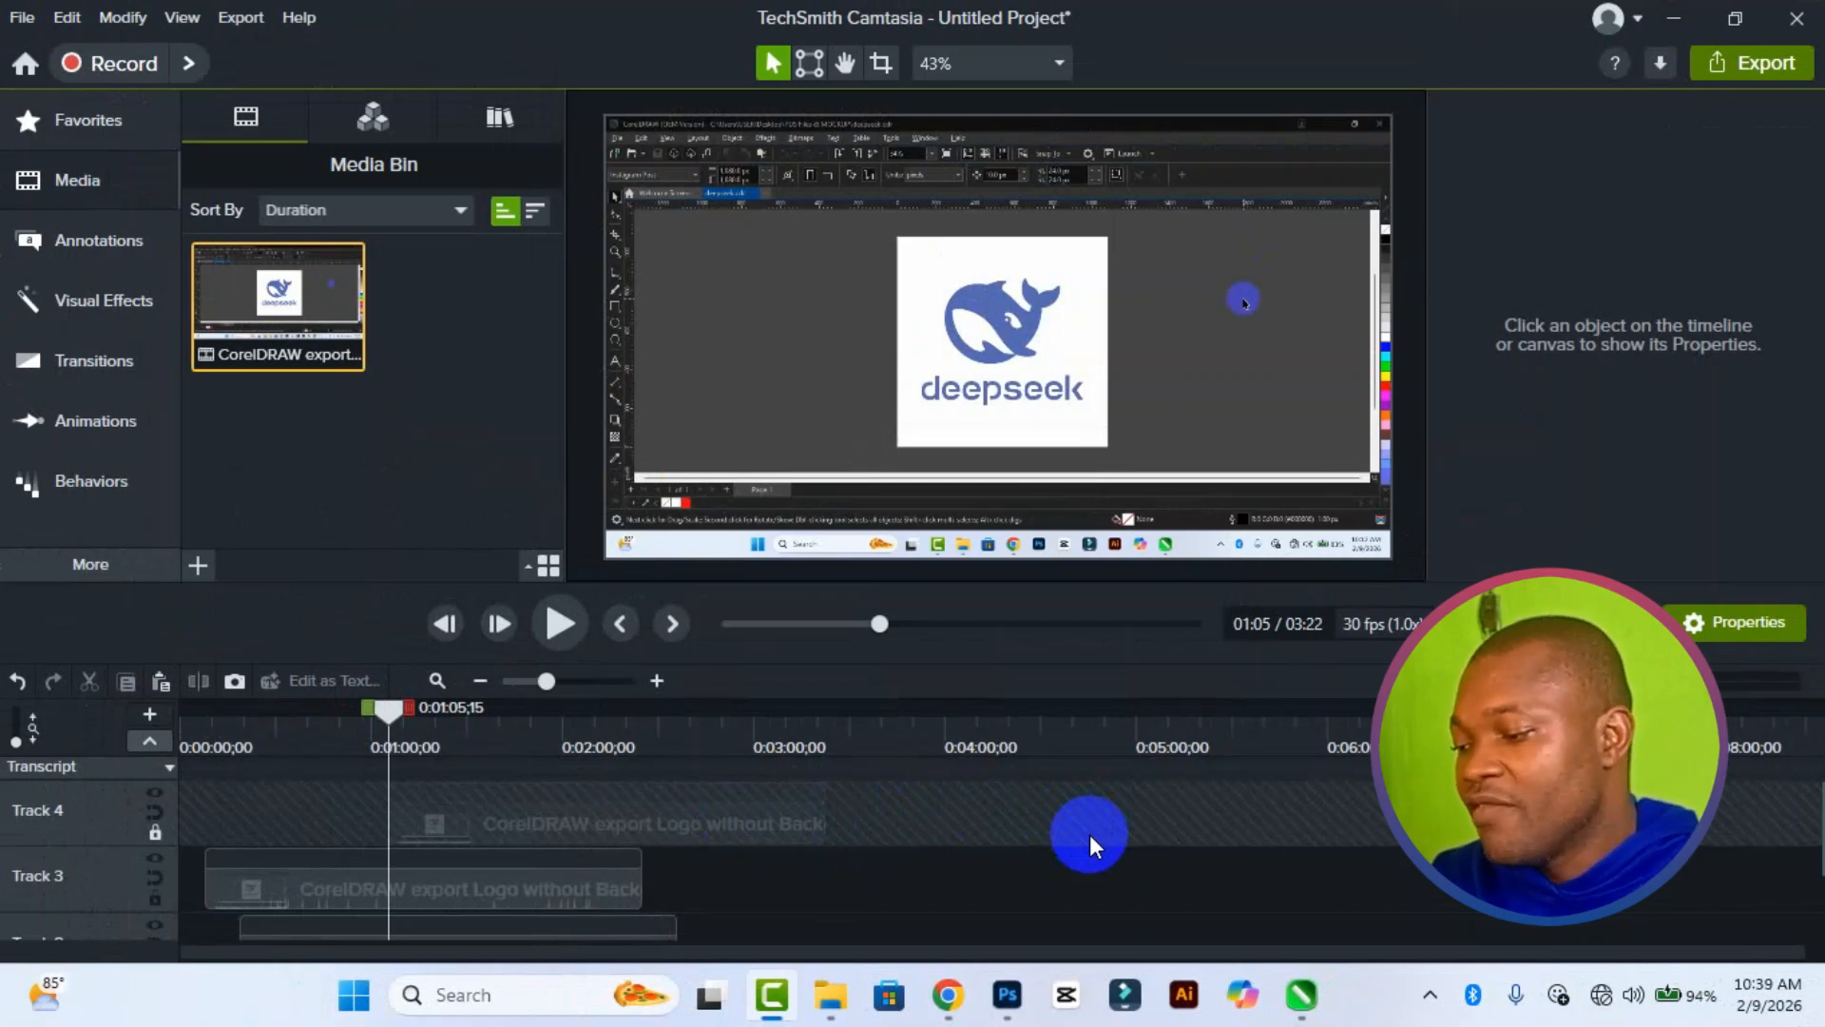
{"action": "left_click", "coordinate": [583, 878]}
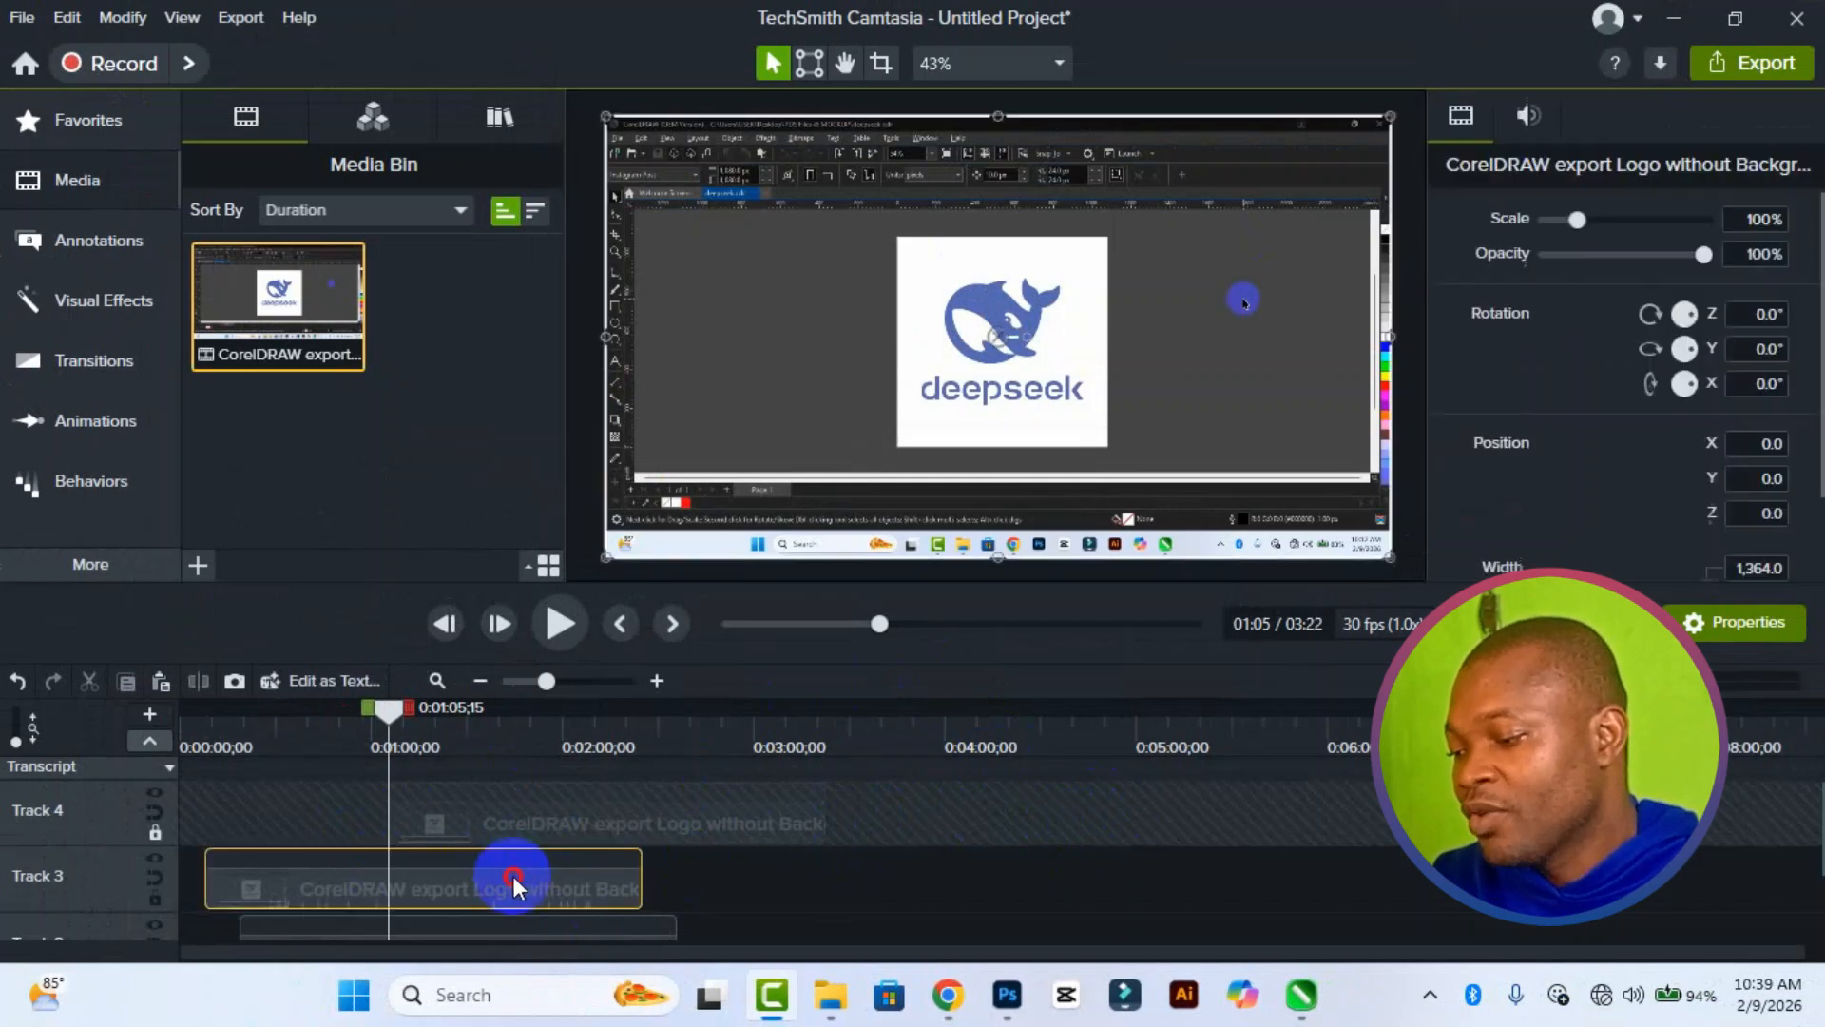
{"action": "scroll", "coordinate": [584, 878], "scroll_direction": "down", "scroll_amount": 1}
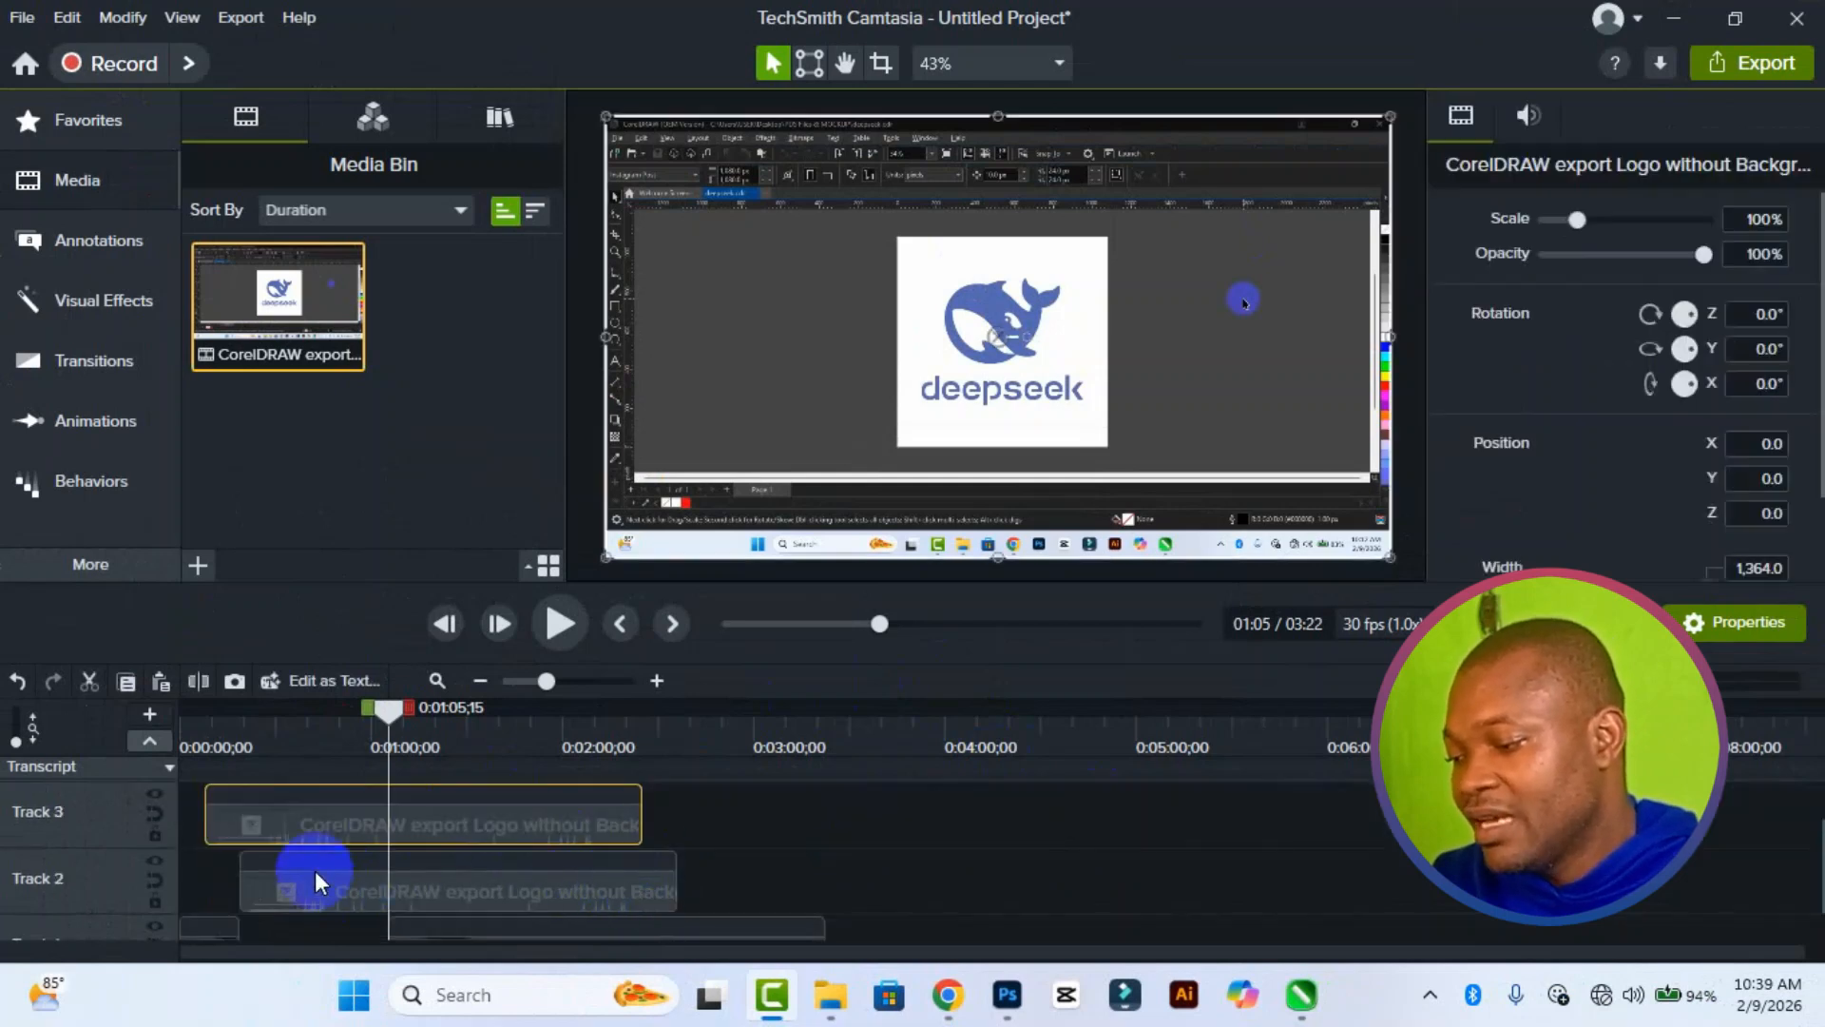
{"action": "left_click", "coordinate": [158, 796]}
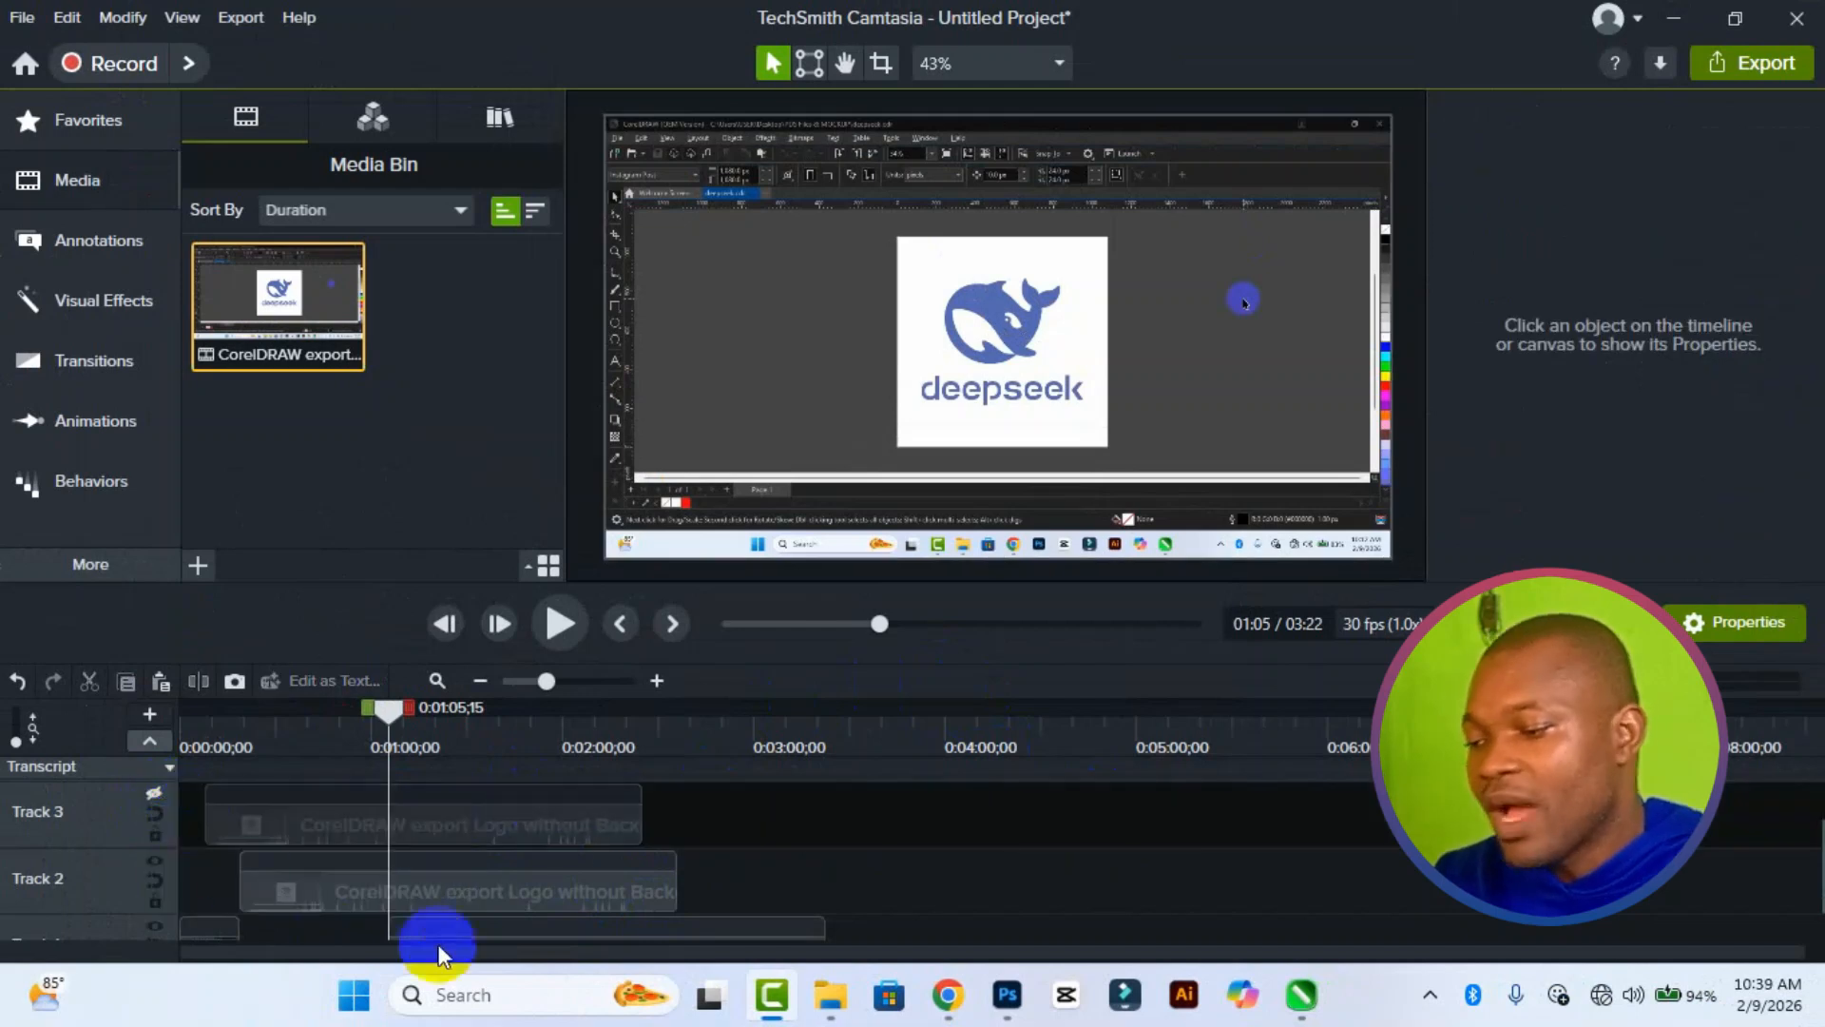
Step: Select all clips on Track 1 and Track 2 together and delete them
{"action": "scroll", "coordinate": [561, 823], "scroll_direction": "down", "scroll_amount": 1}
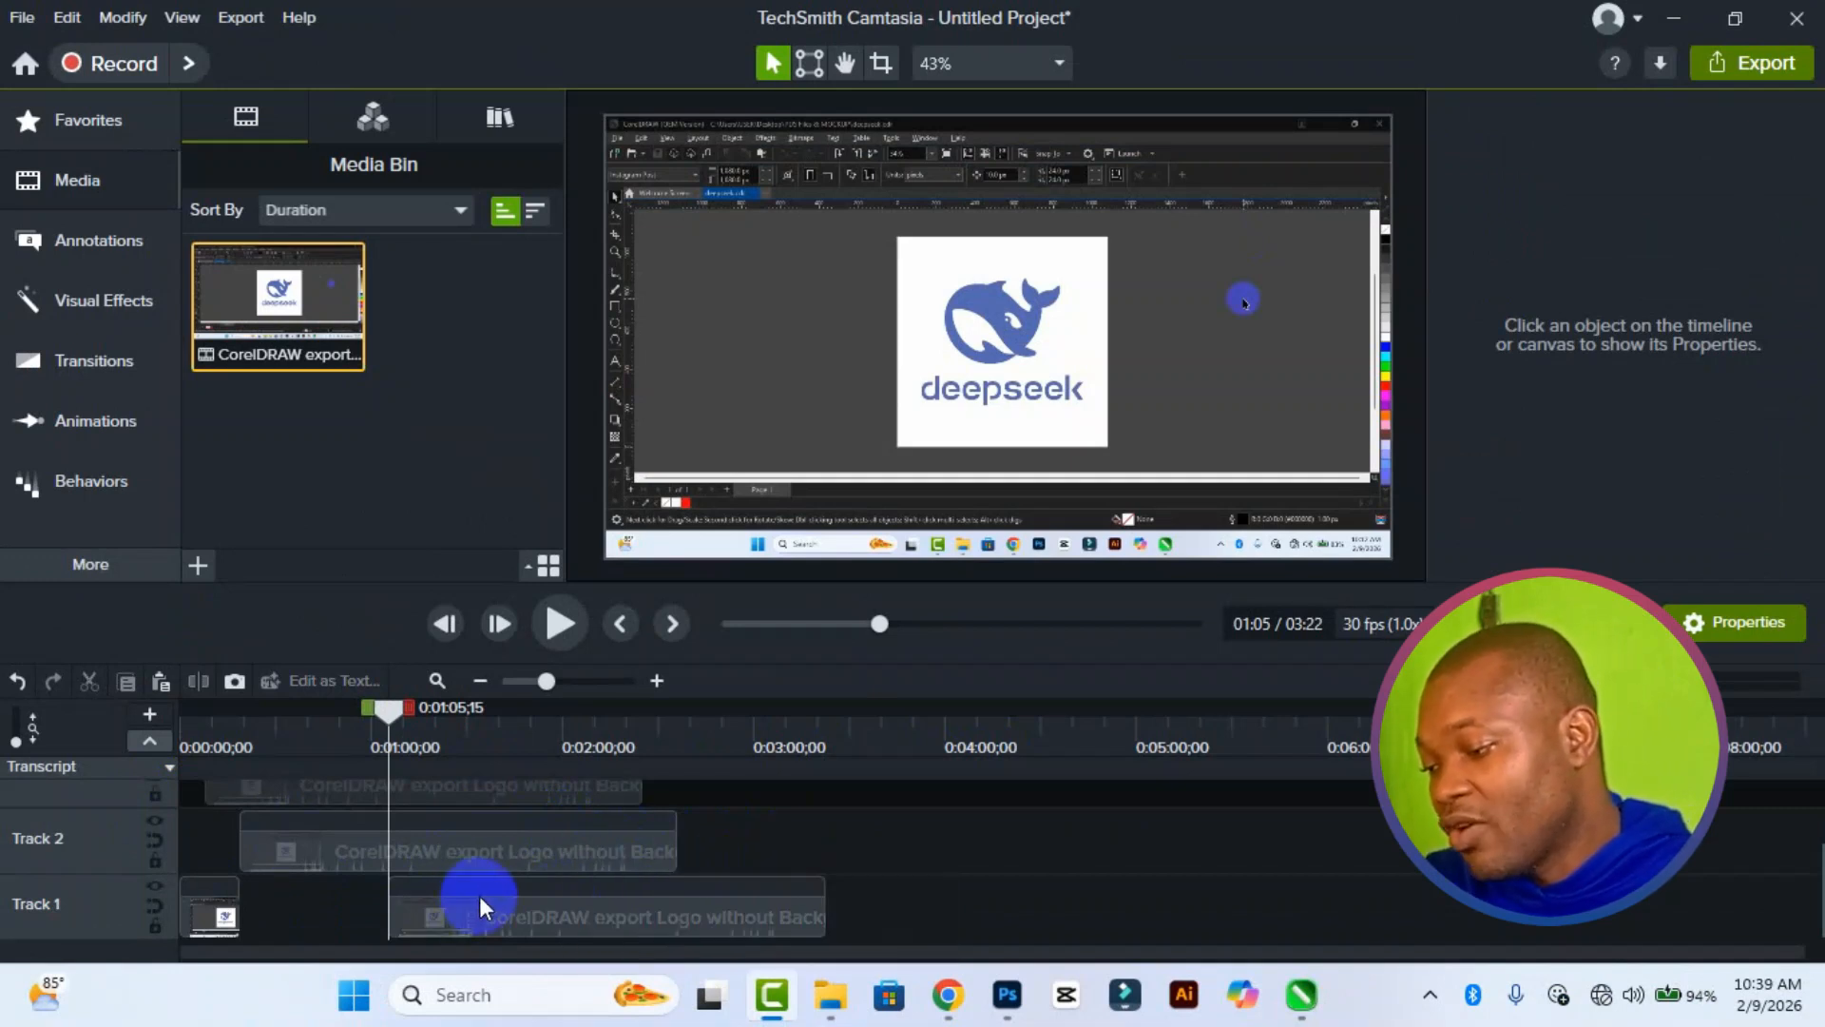
{"action": "left_click_drag", "start_coordinate": [839, 844], "coordinate": [199, 928]}
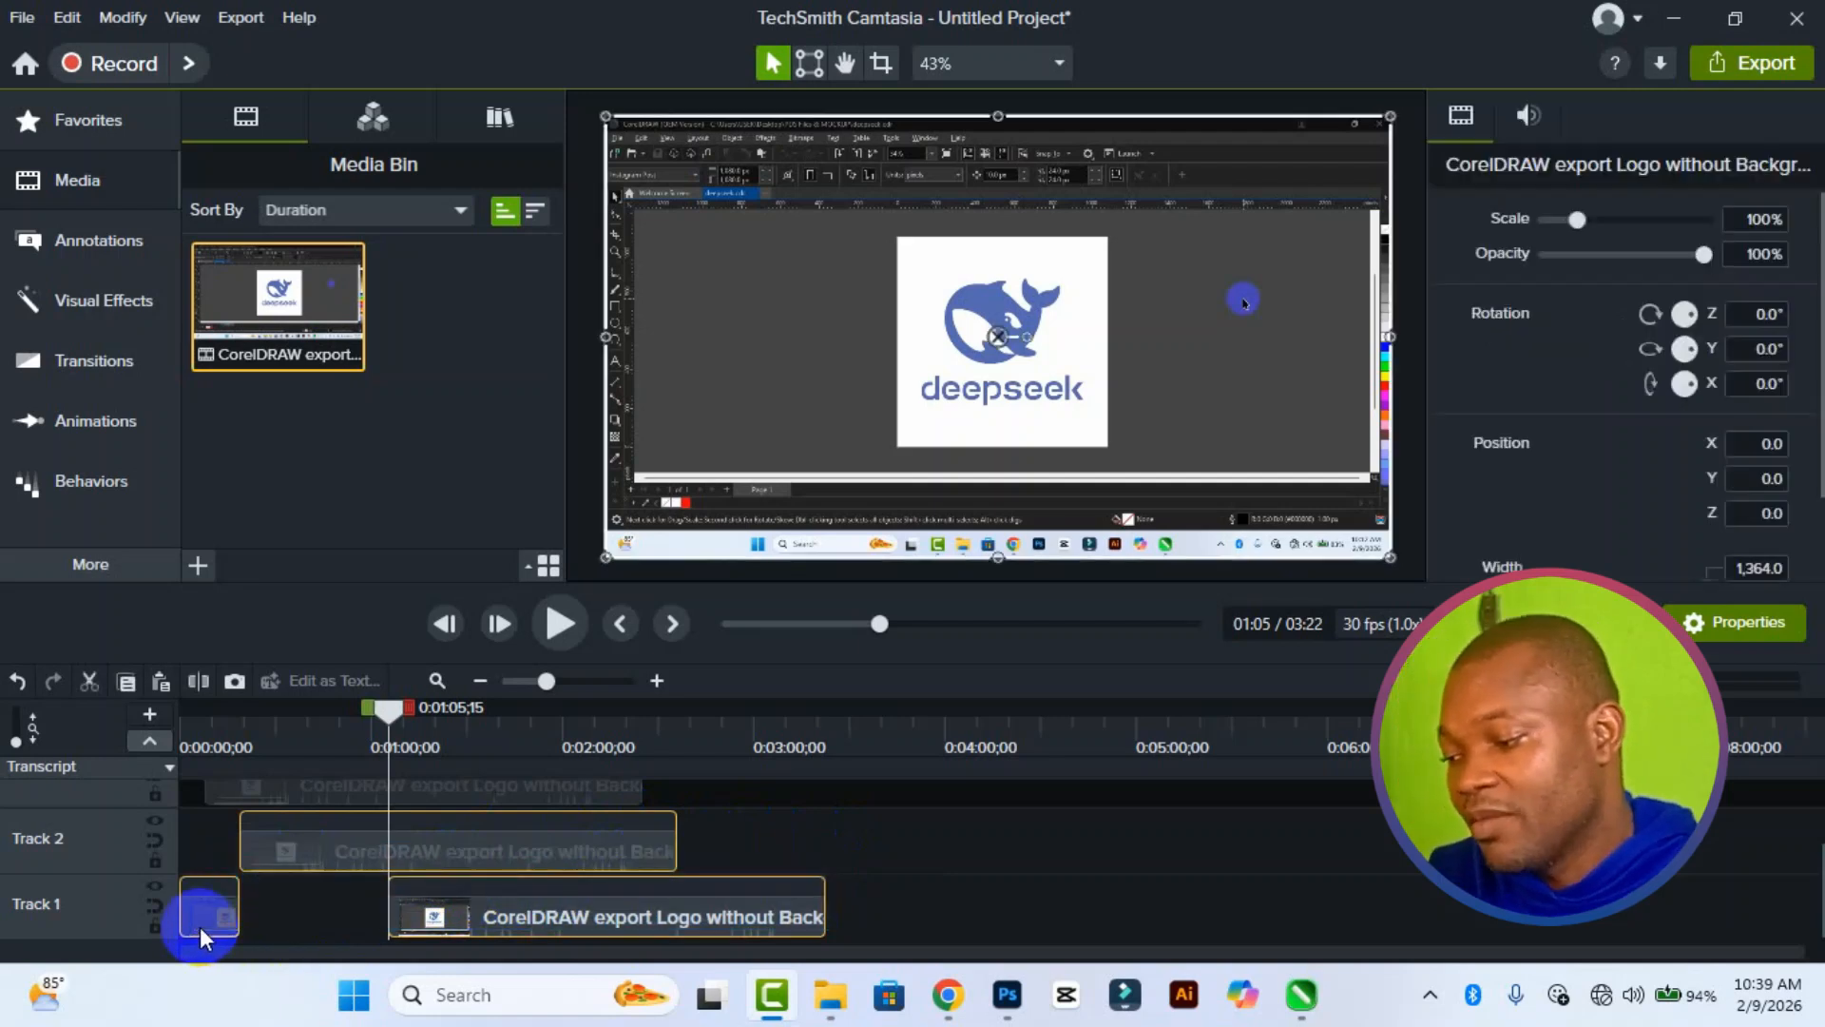
{"action": "key", "text": "Delete"}
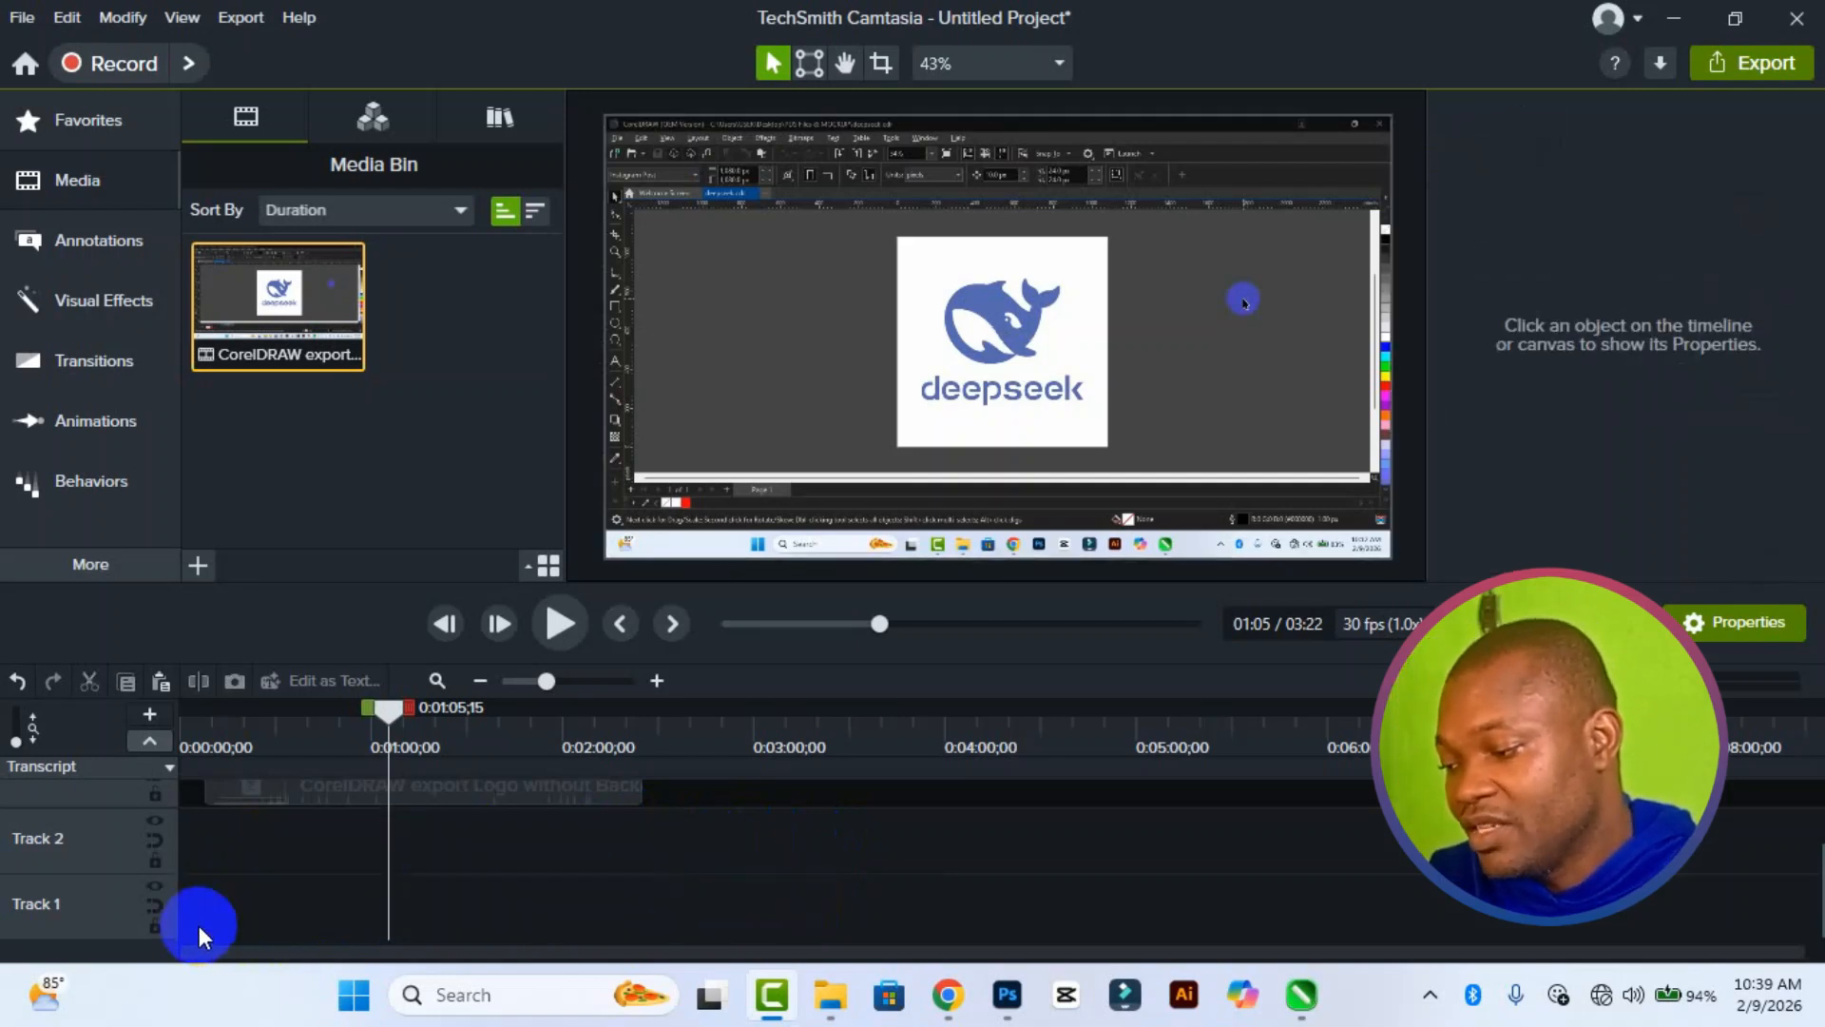
Step: Unlock Track 4 and select its clip
{"action": "scroll", "coordinate": [324, 903], "scroll_direction": "up", "scroll_amount": 2}
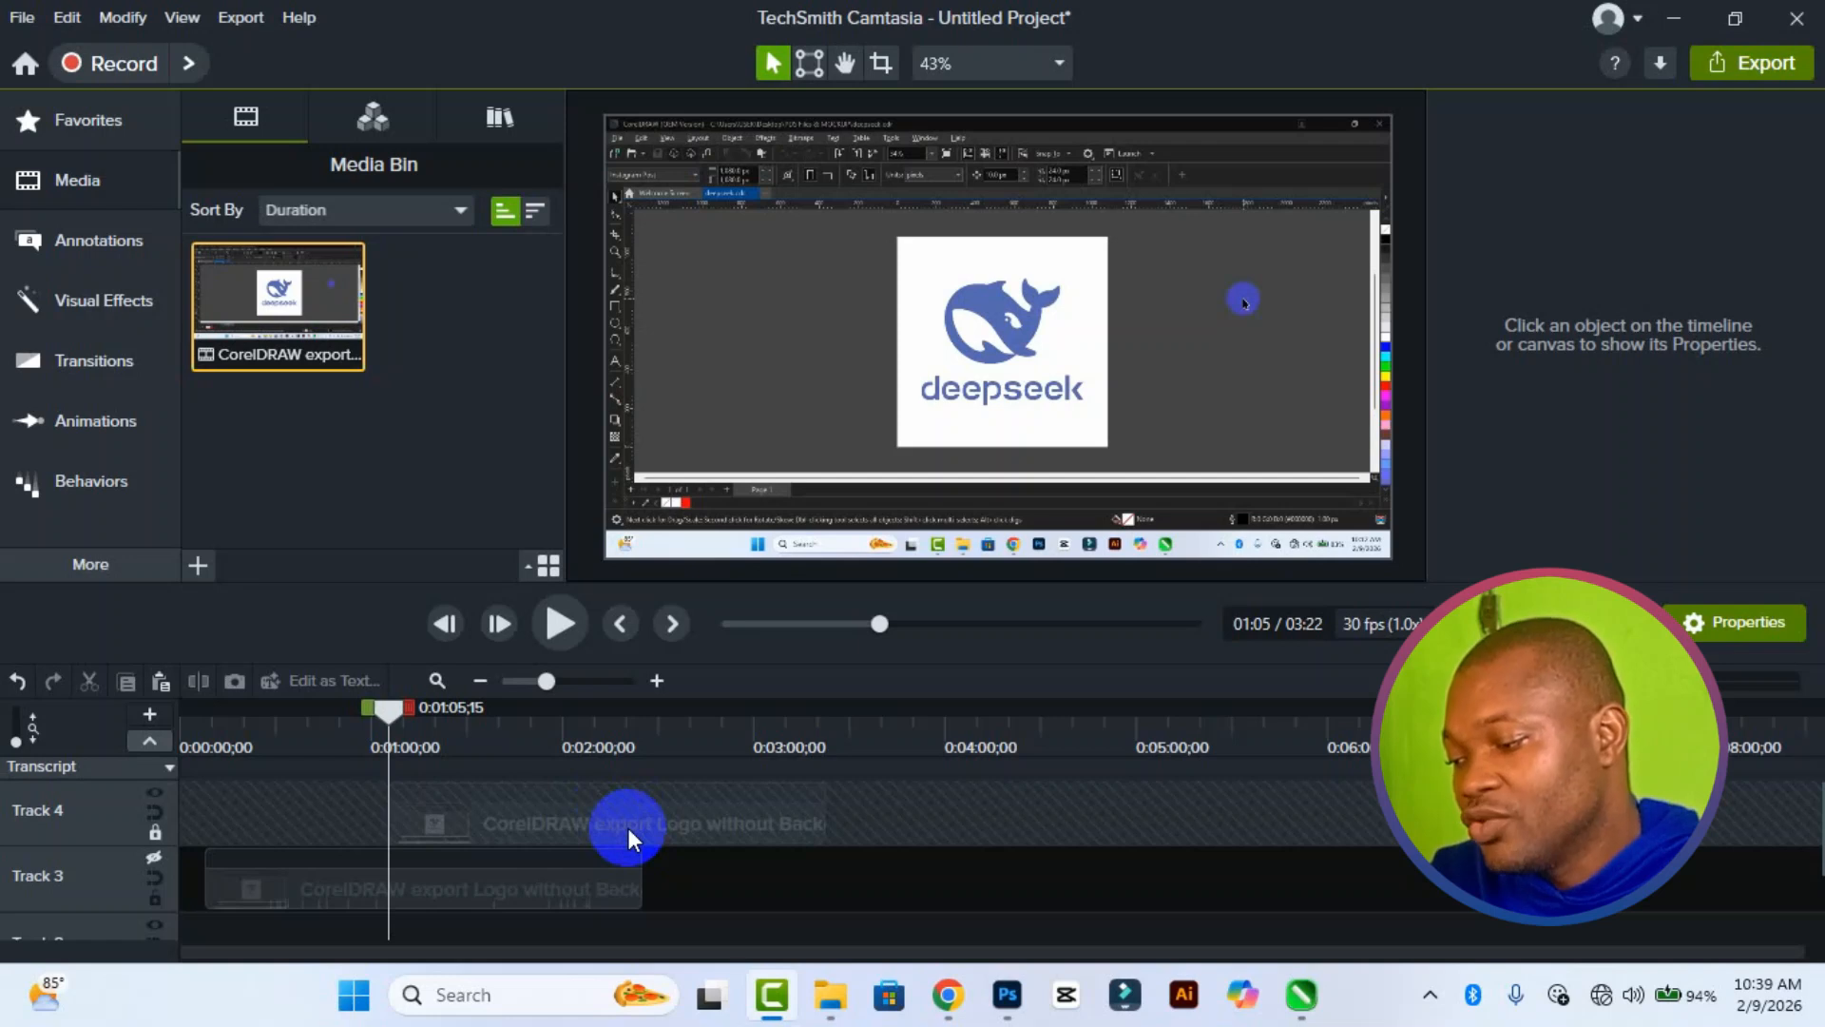
{"action": "left_click", "coordinate": [156, 834]}
{"action": "left_click", "coordinate": [470, 831]}
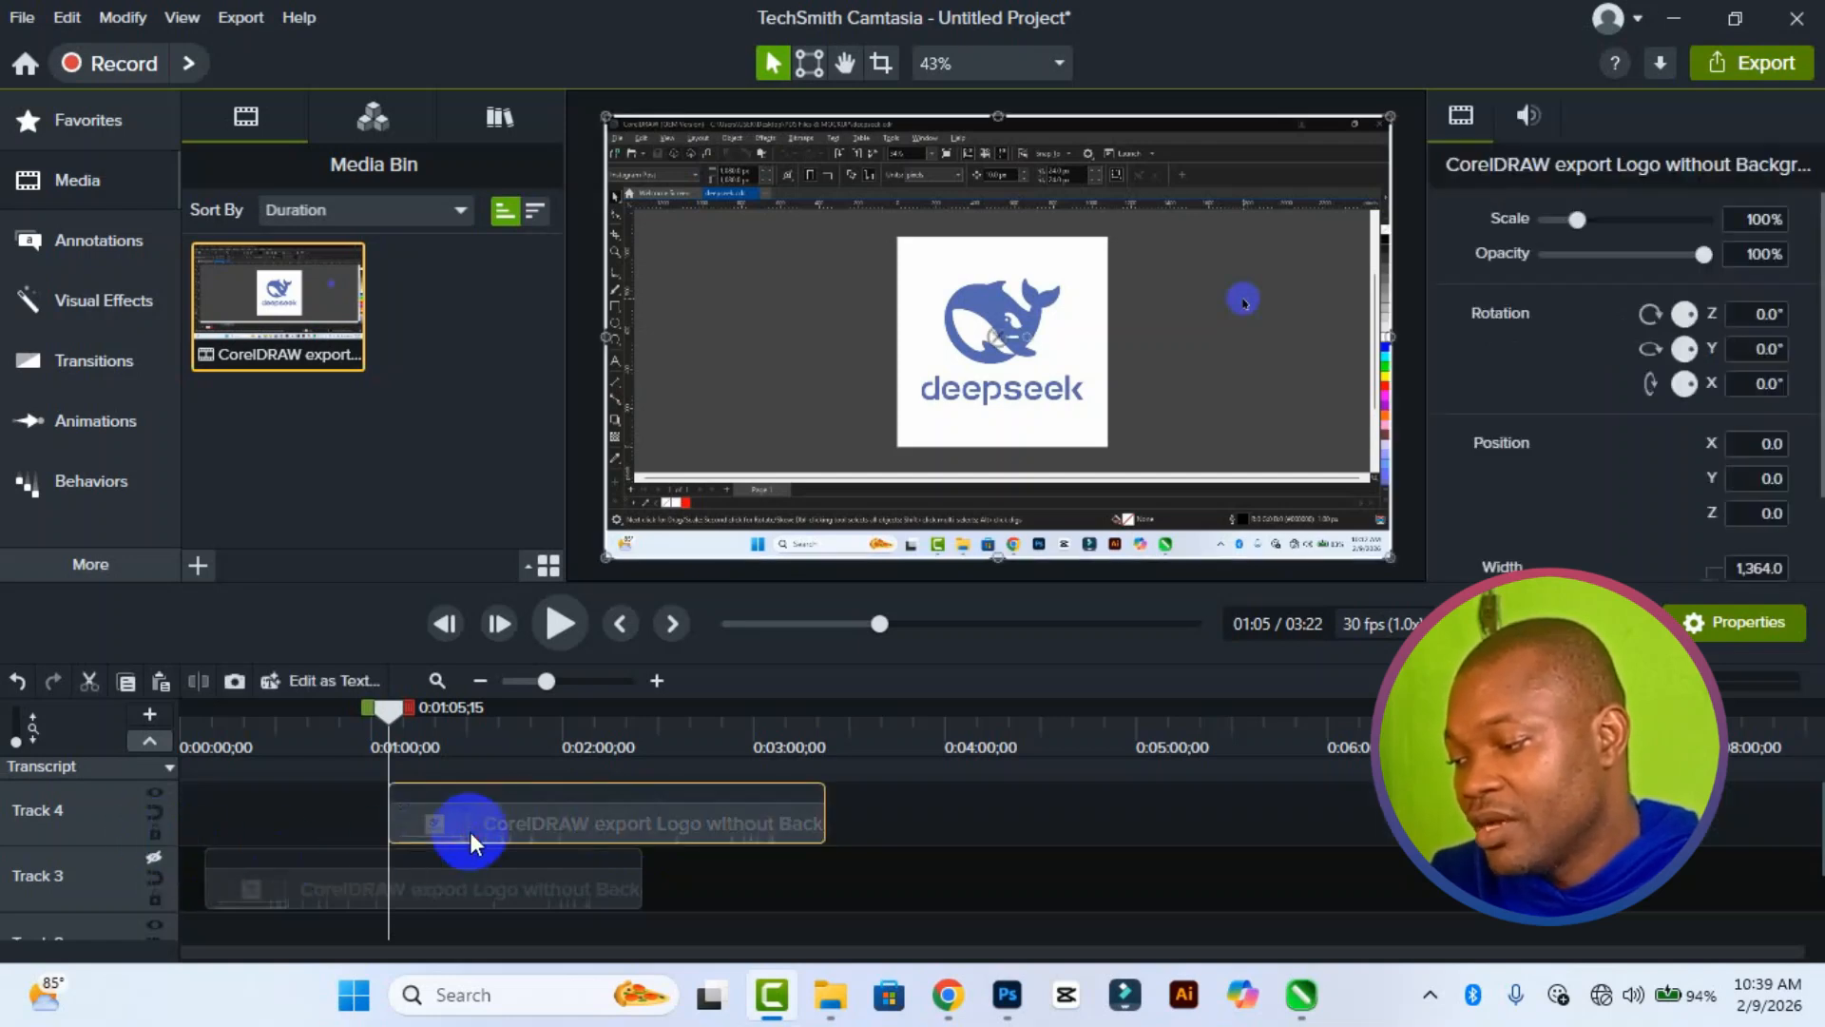
Step: Disable and re-enable Track 4 twice to compare the canvas preview with and without its clip
{"action": "left_click", "coordinate": [151, 795]}
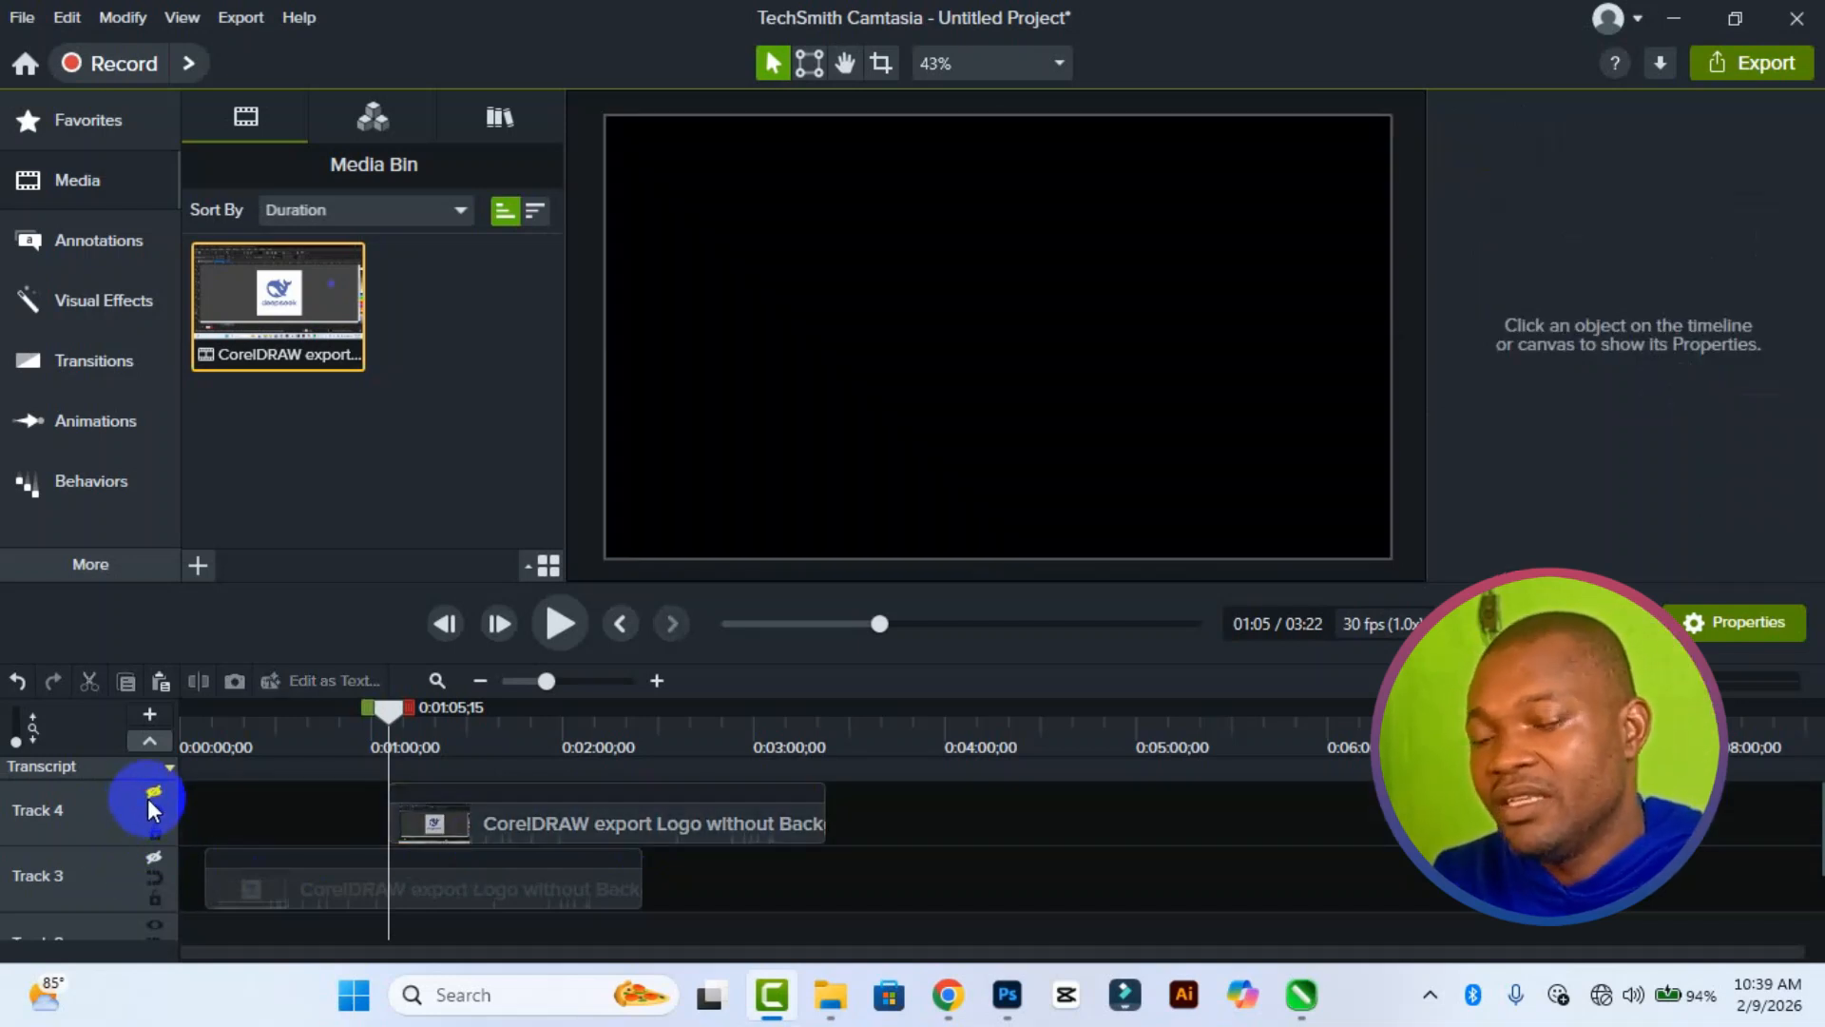
{"action": "left_click", "coordinate": [149, 797]}
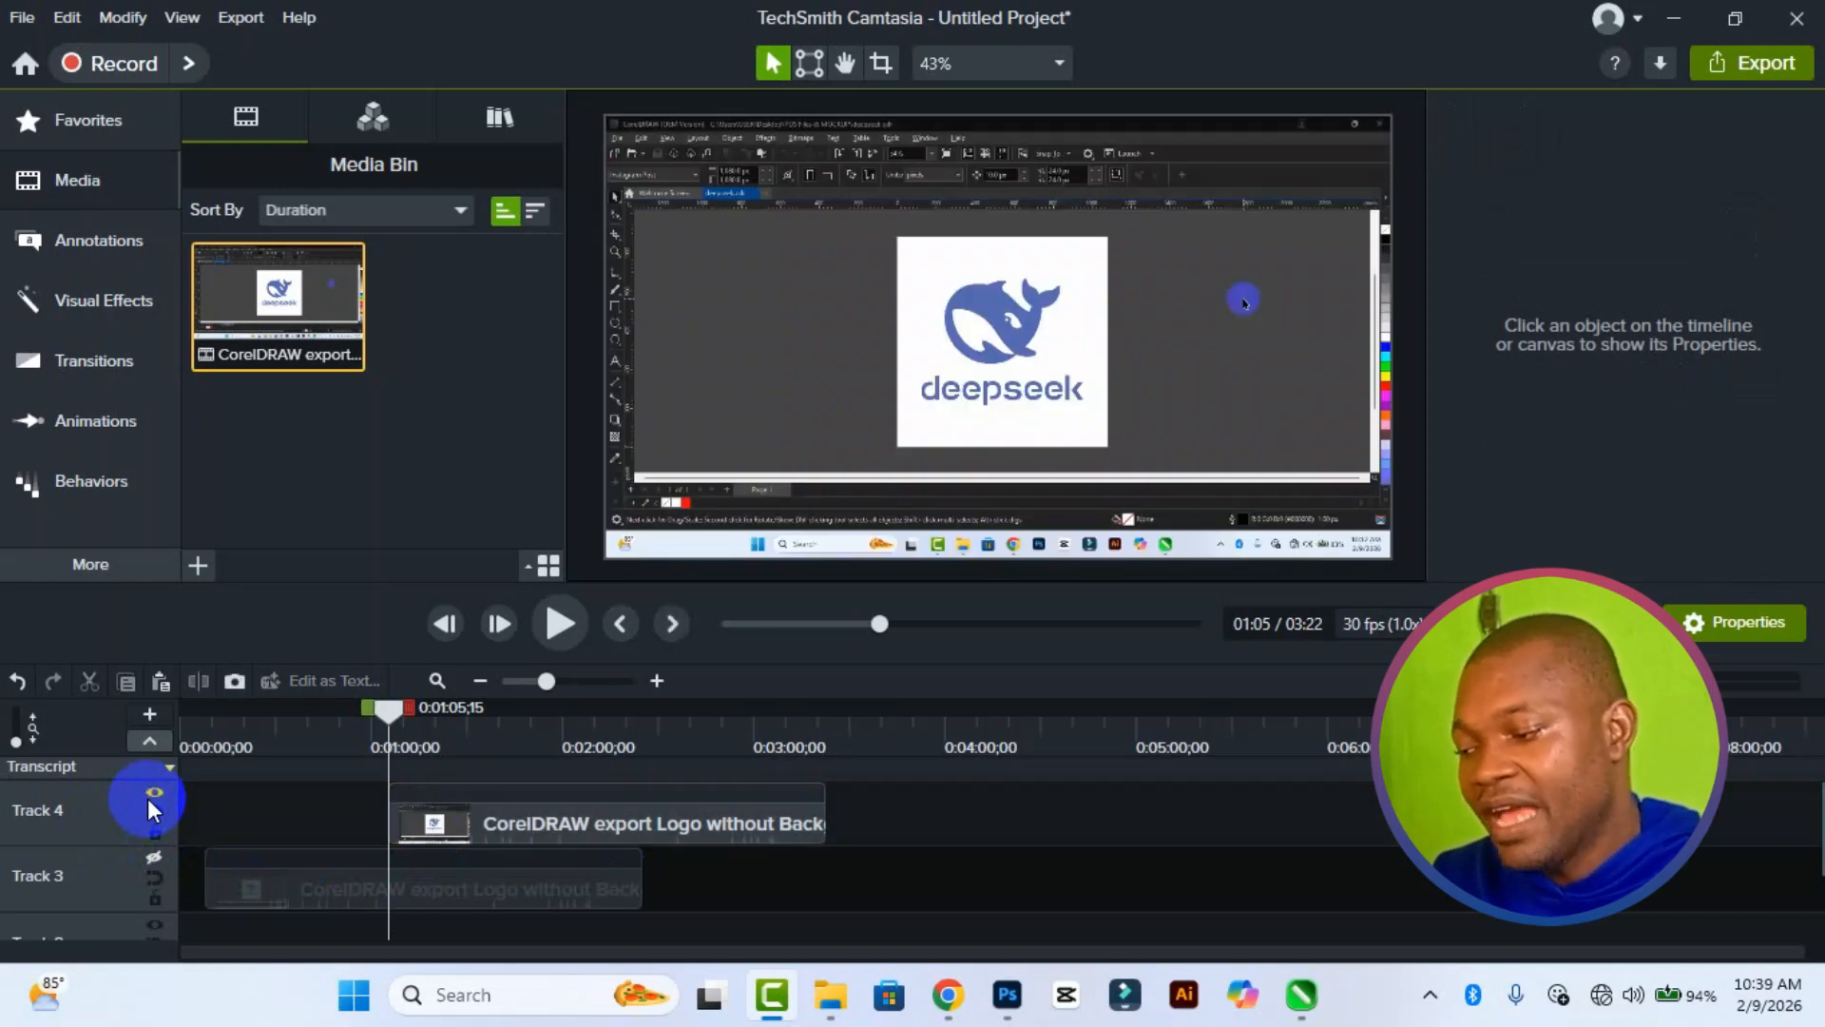
{"action": "left_click", "coordinate": [150, 795]}
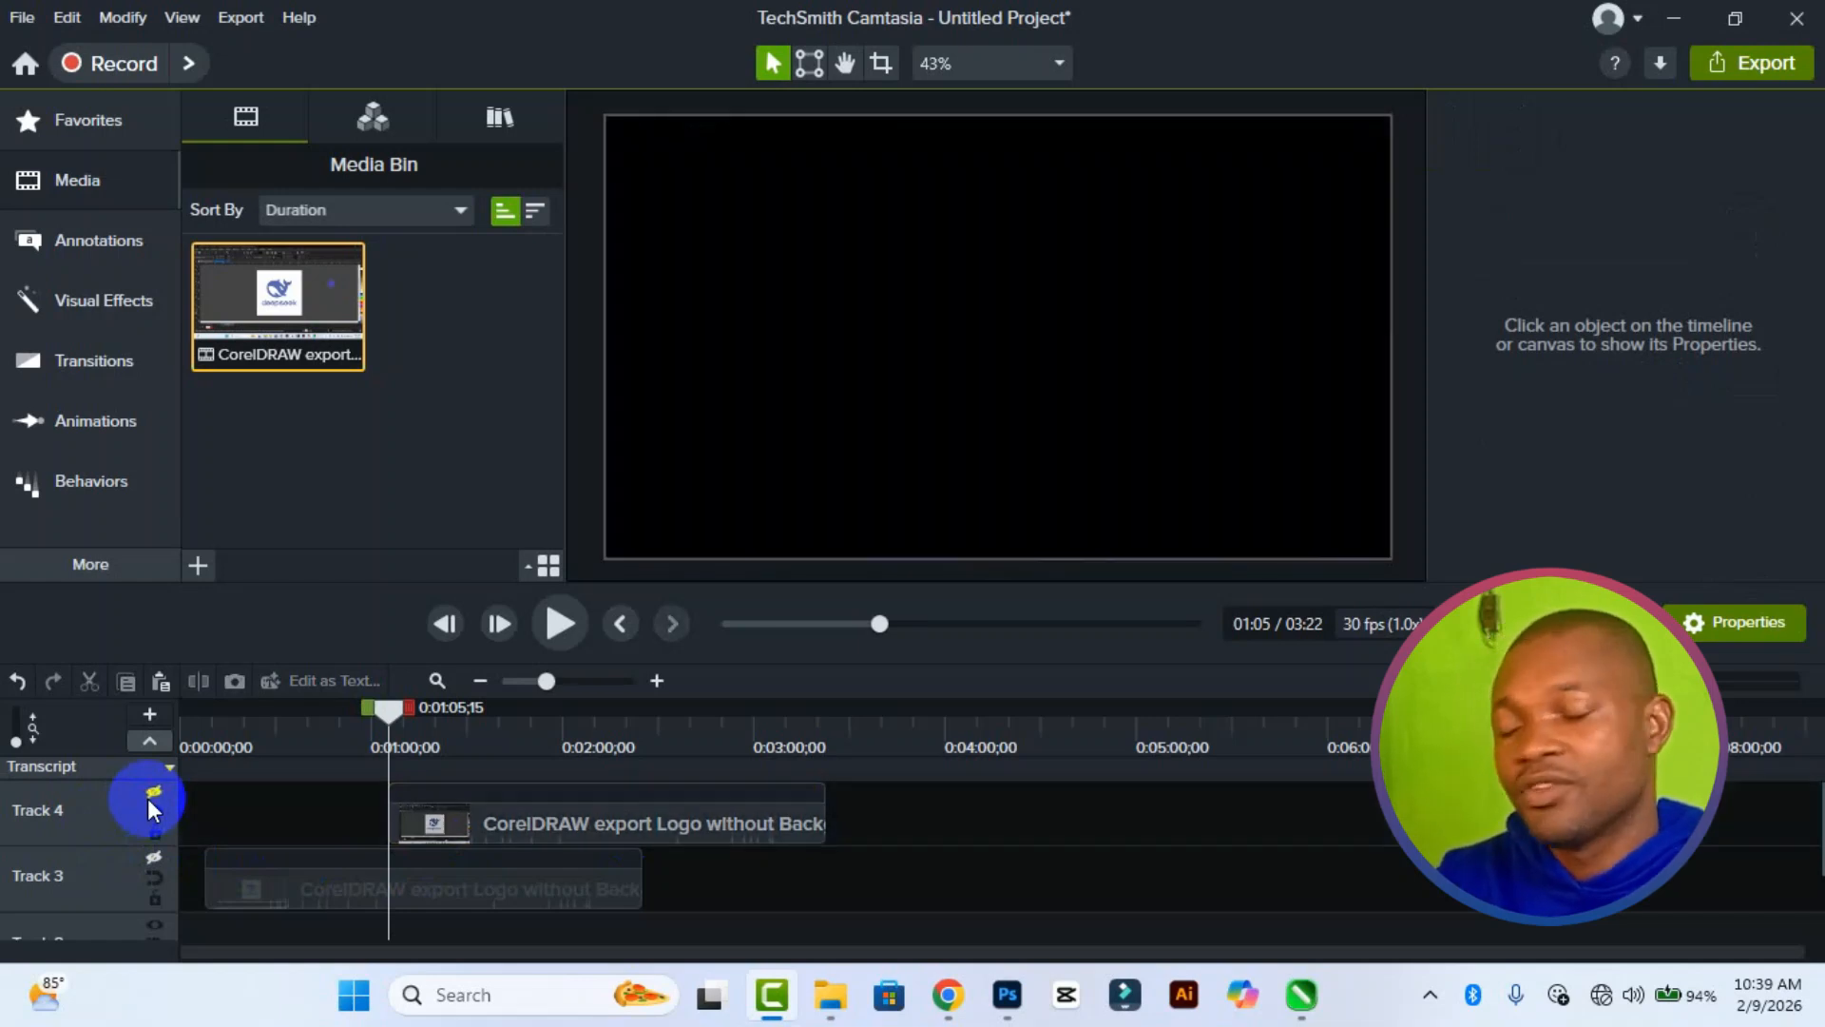
{"action": "left_click", "coordinate": [150, 797]}
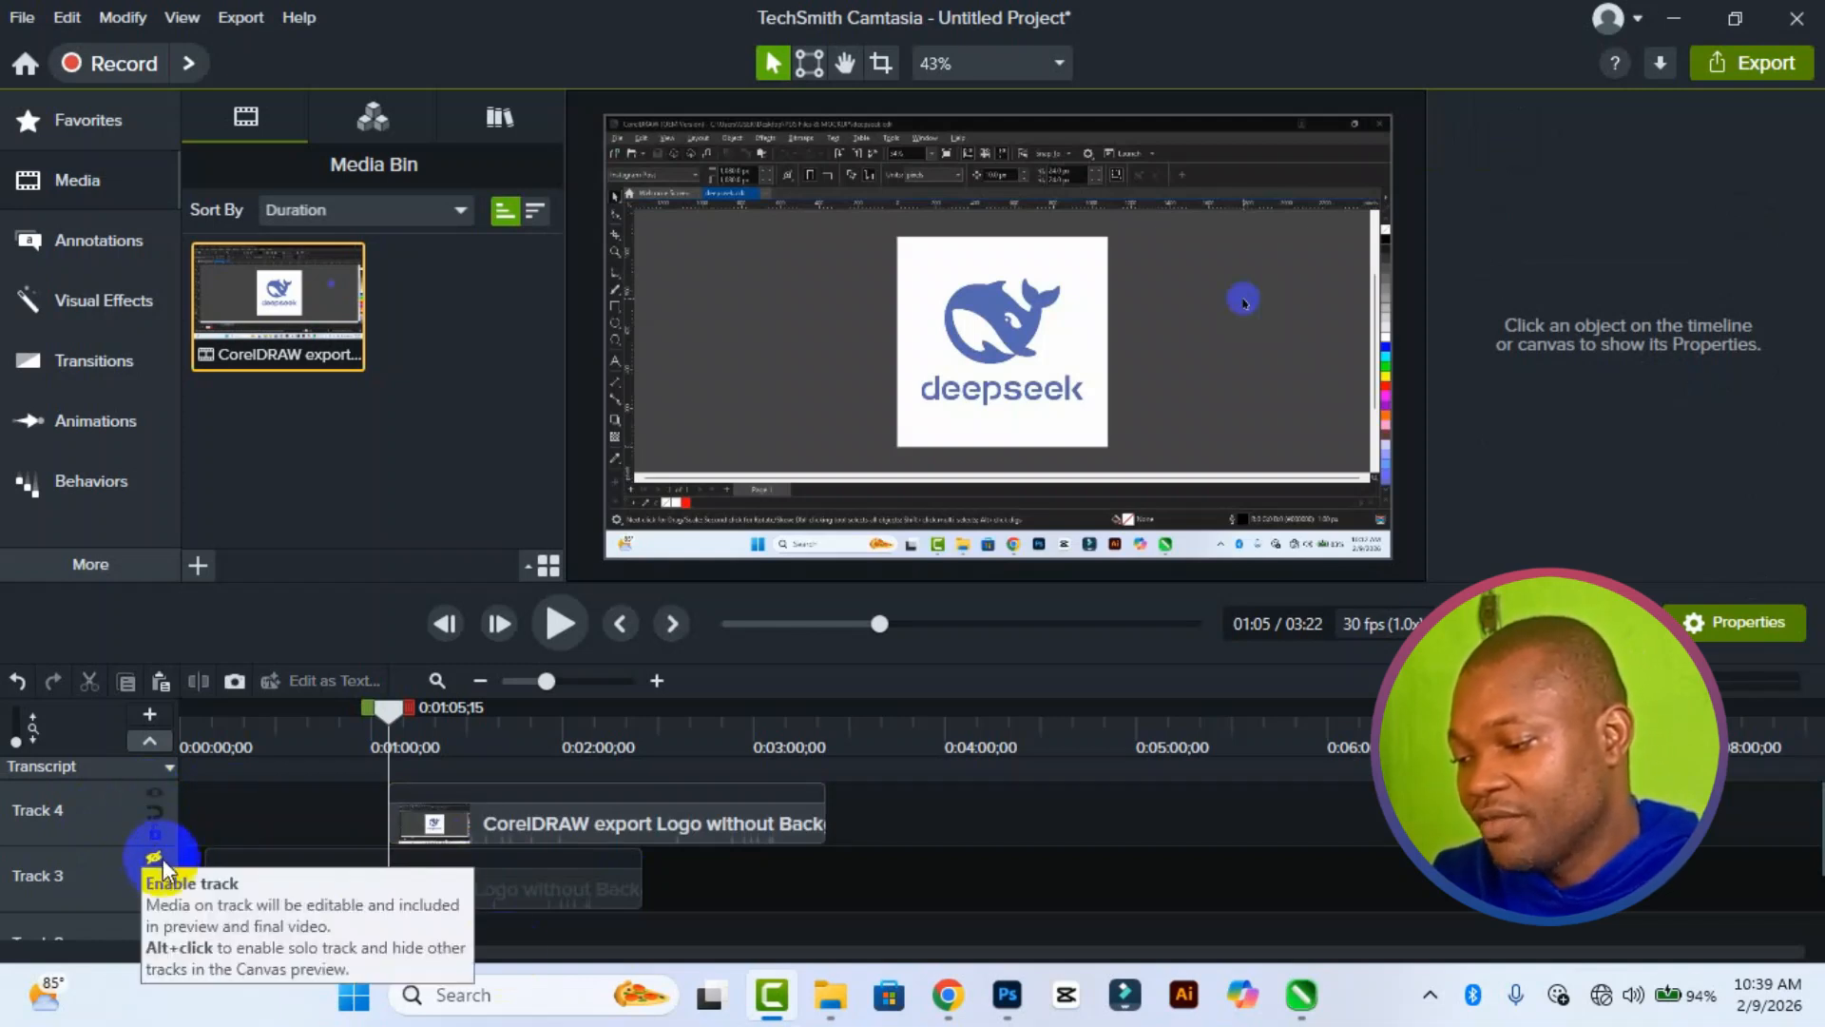
Step: Insert a new empty track below Track 2
{"action": "scroll", "coordinate": [602, 924], "scroll_direction": "down", "scroll_amount": 2}
{"action": "scroll", "coordinate": [580, 880], "scroll_direction": "up", "scroll_amount": 1}
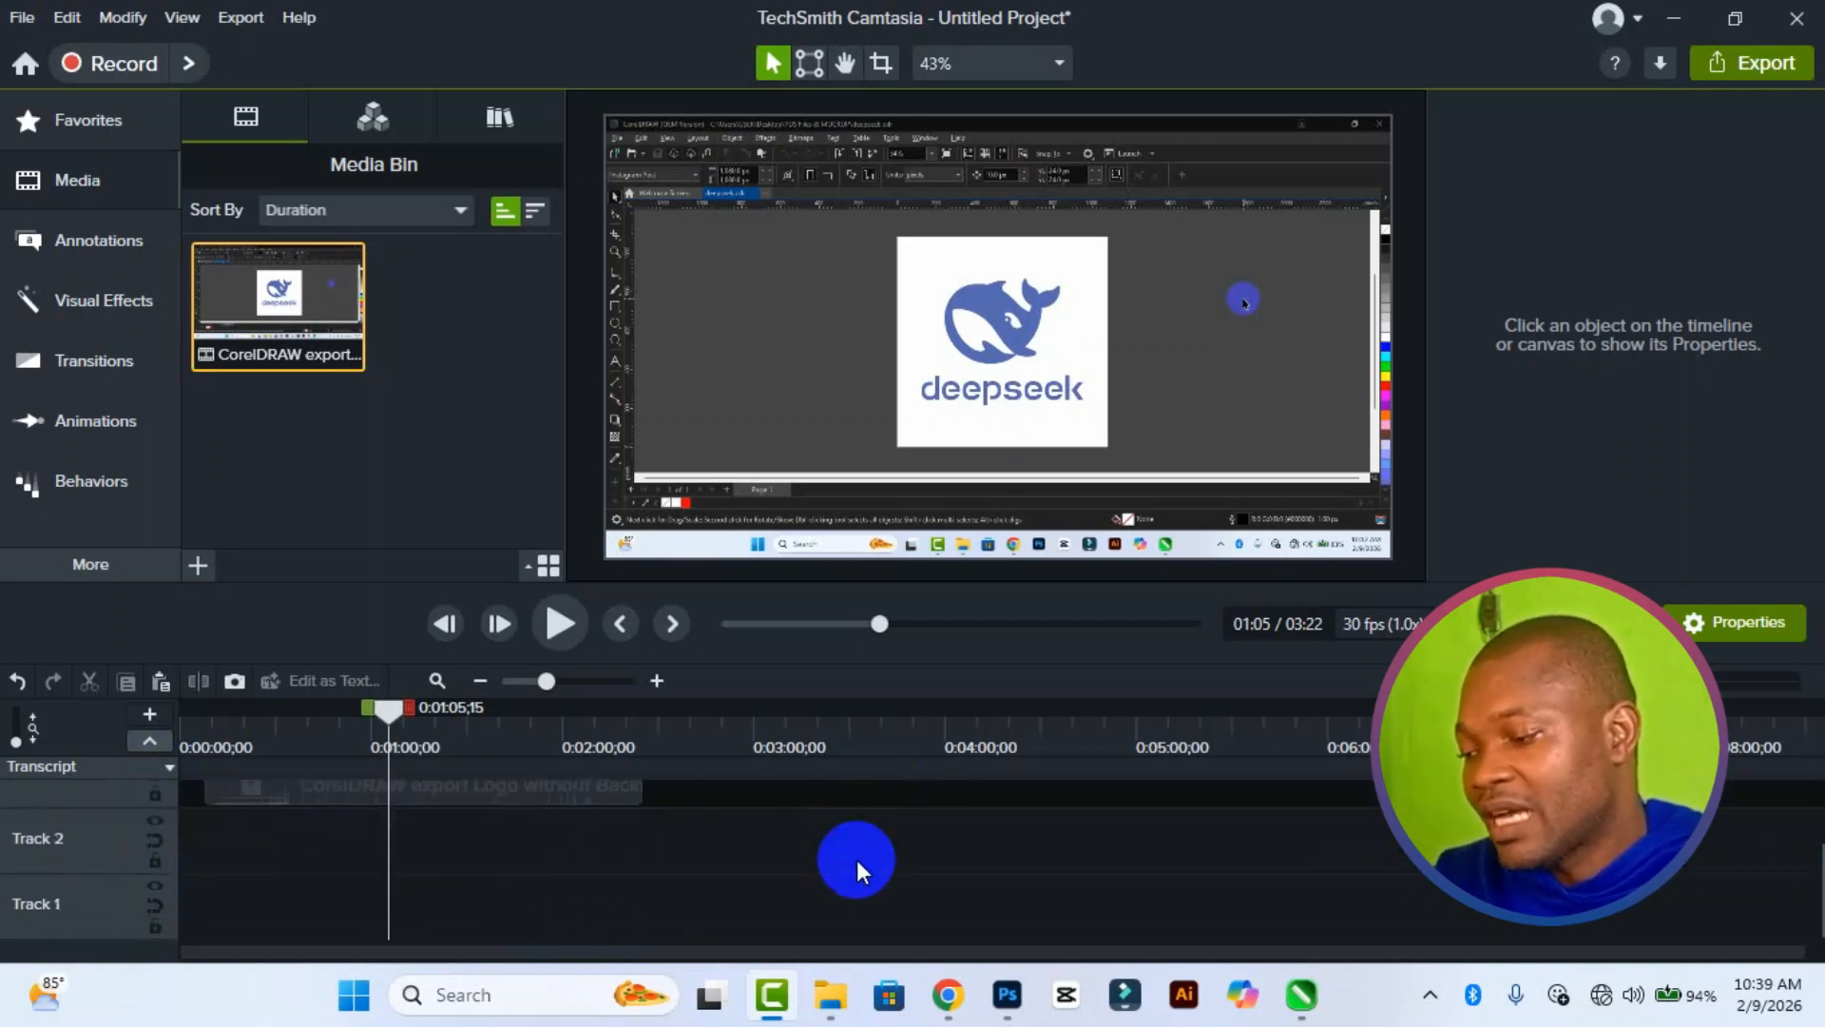
{"action": "scroll", "coordinate": [846, 854], "scroll_direction": "up", "scroll_amount": 1}
{"action": "scroll", "coordinate": [868, 931], "scroll_direction": "down", "scroll_amount": 2}
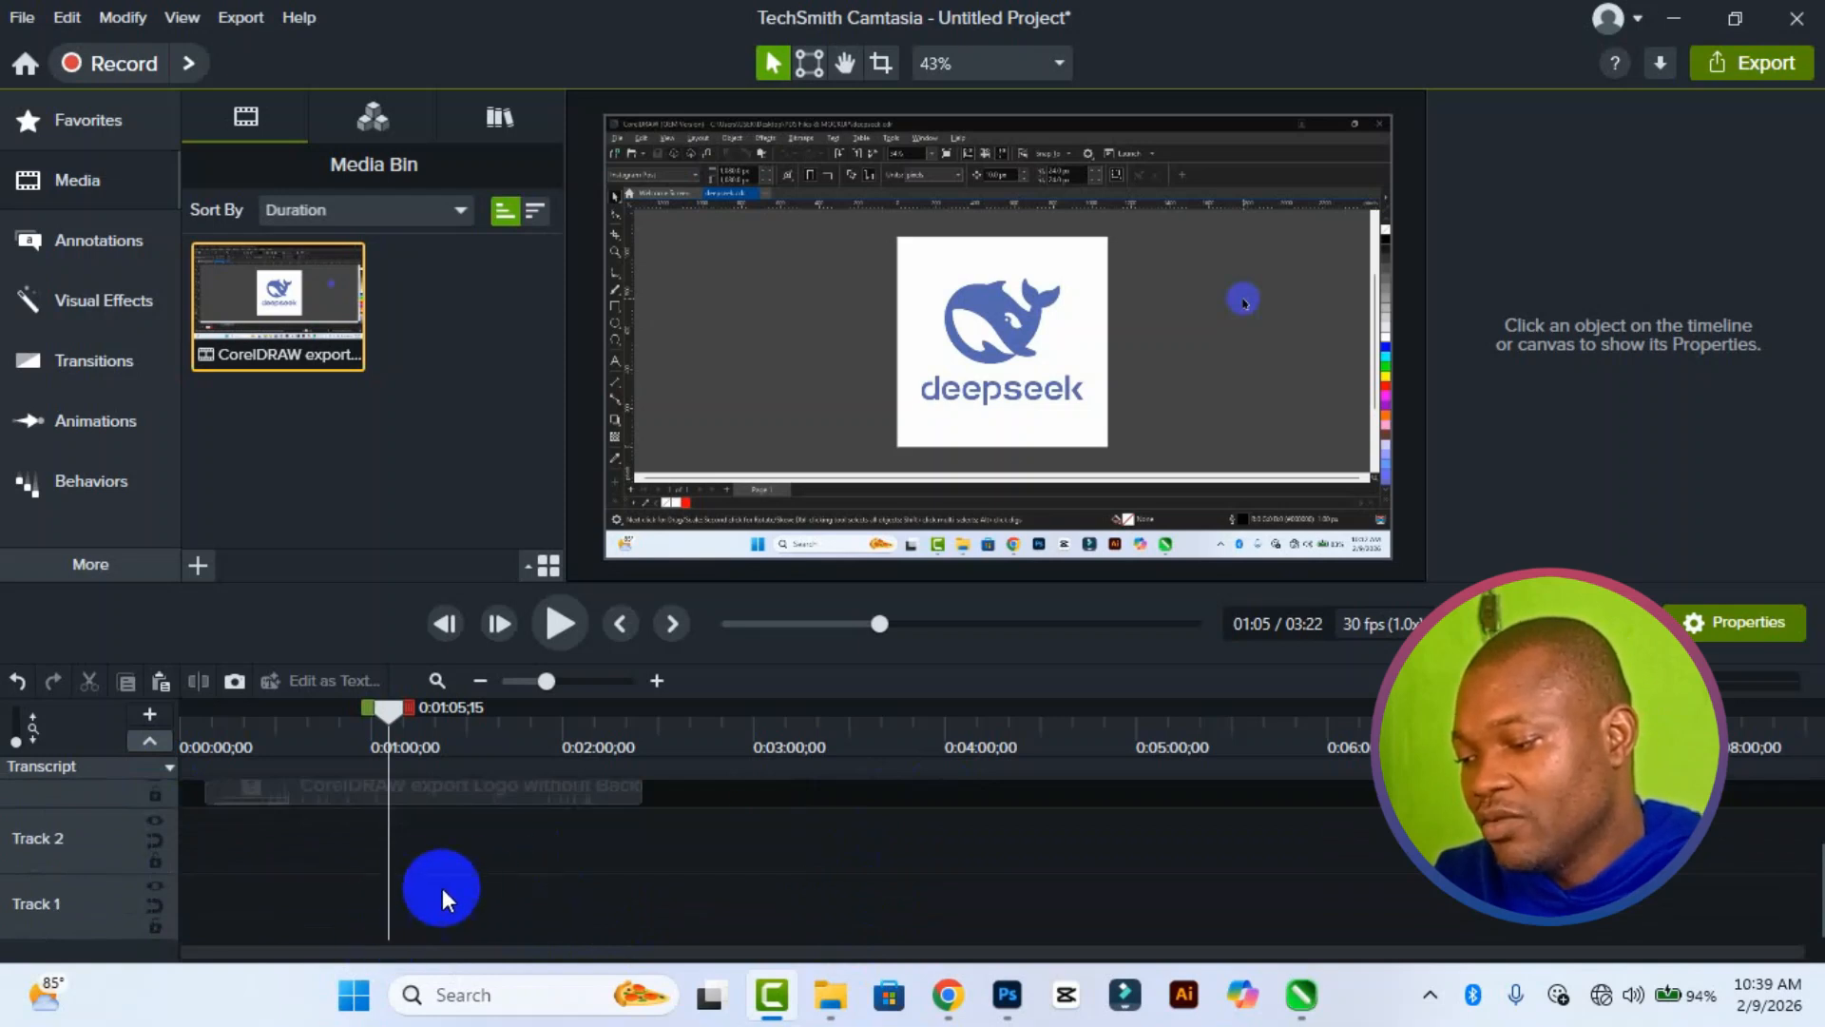
{"action": "right_click", "coordinate": [734, 834]}
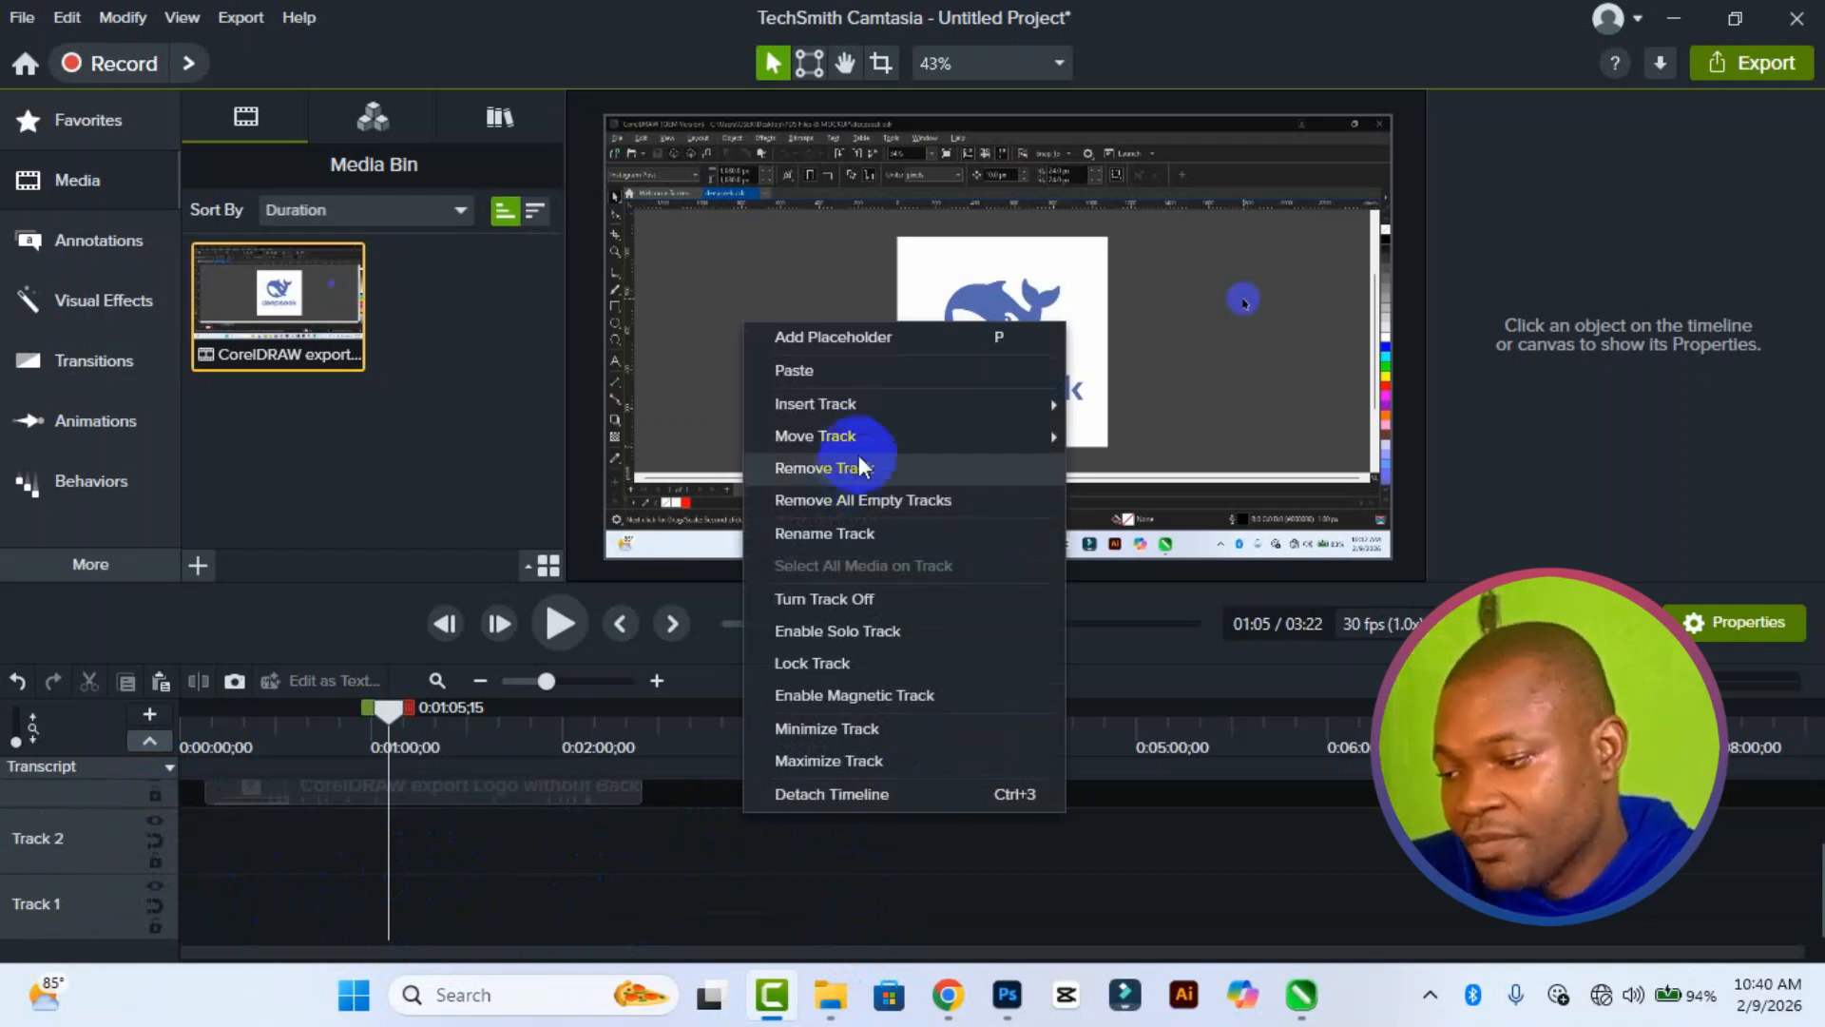
{"action": "mouse_move", "coordinate": [869, 408]}
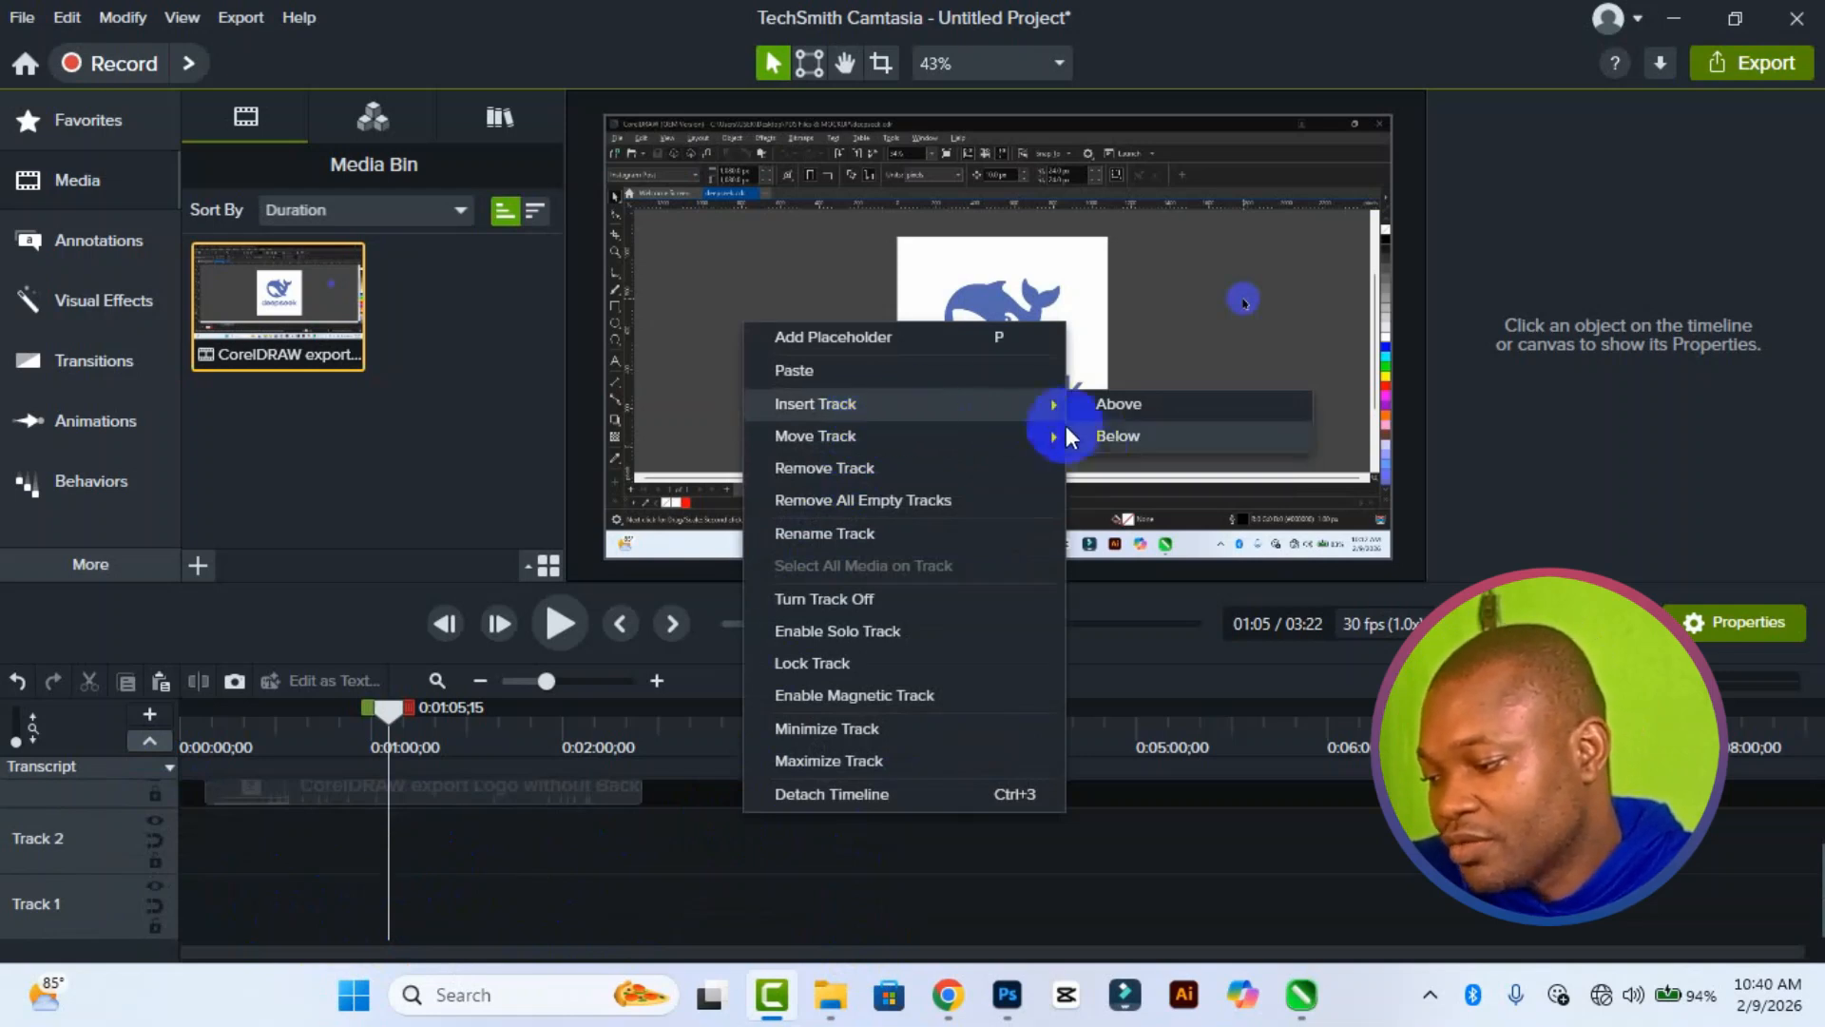
{"action": "left_click", "coordinate": [1098, 436]}
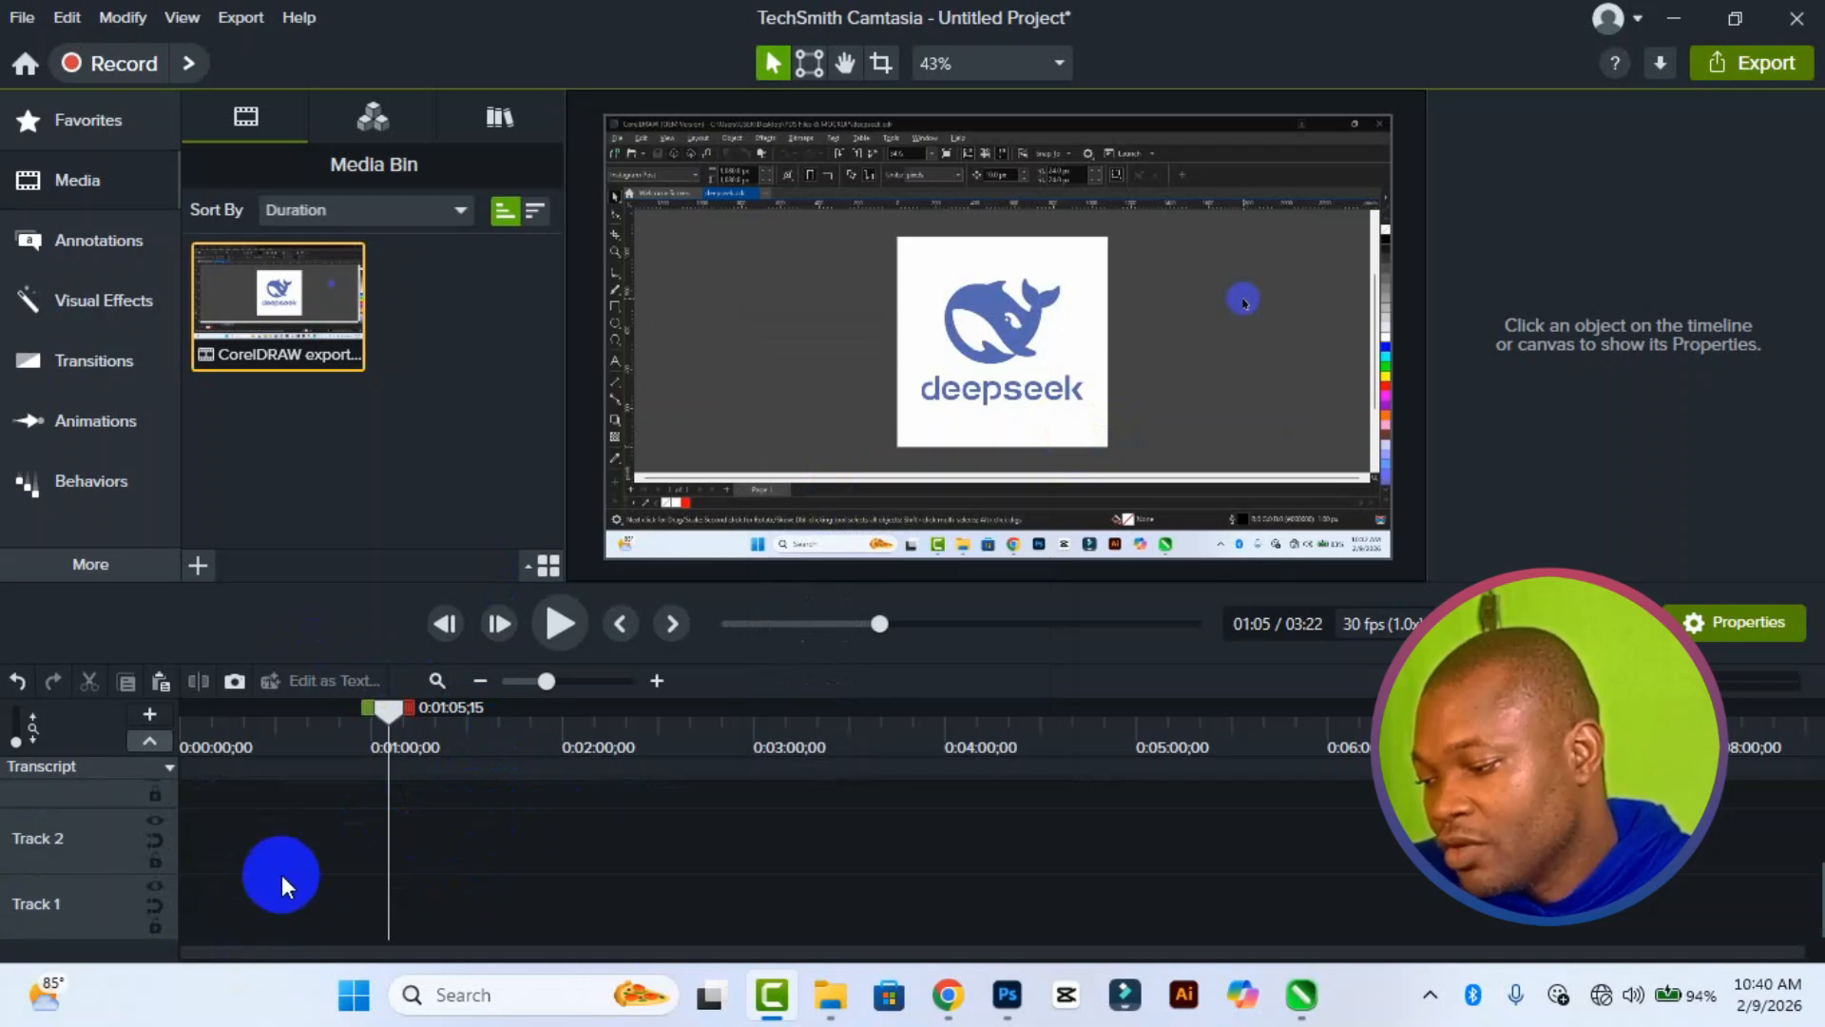
Step: Place the CorelDRAW export clip from the media bin on Track 1, starting at about 0:00:53
{"action": "scroll", "coordinate": [285, 878], "scroll_direction": "up", "scroll_amount": 2}
{"action": "scroll", "coordinate": [359, 915], "scroll_direction": "down", "scroll_amount": 2}
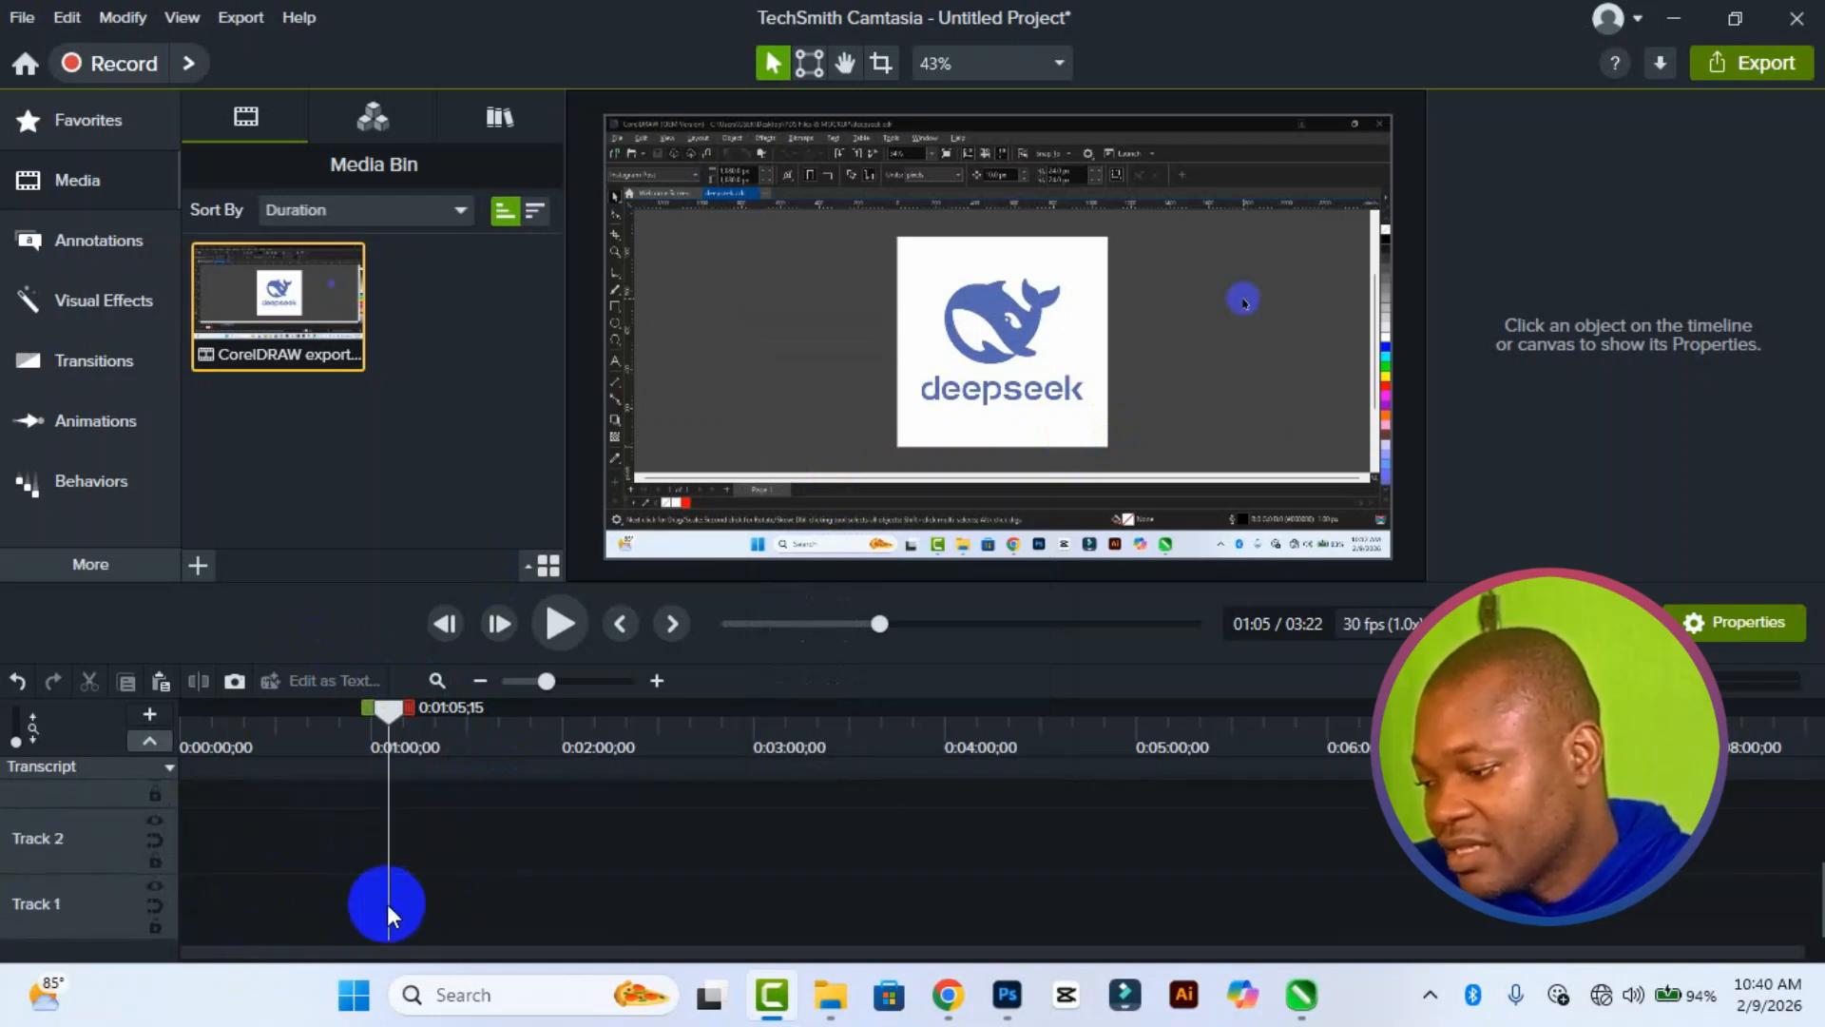
{"action": "left_click_drag", "start_coordinate": [262, 306], "coordinate": [348, 905]}
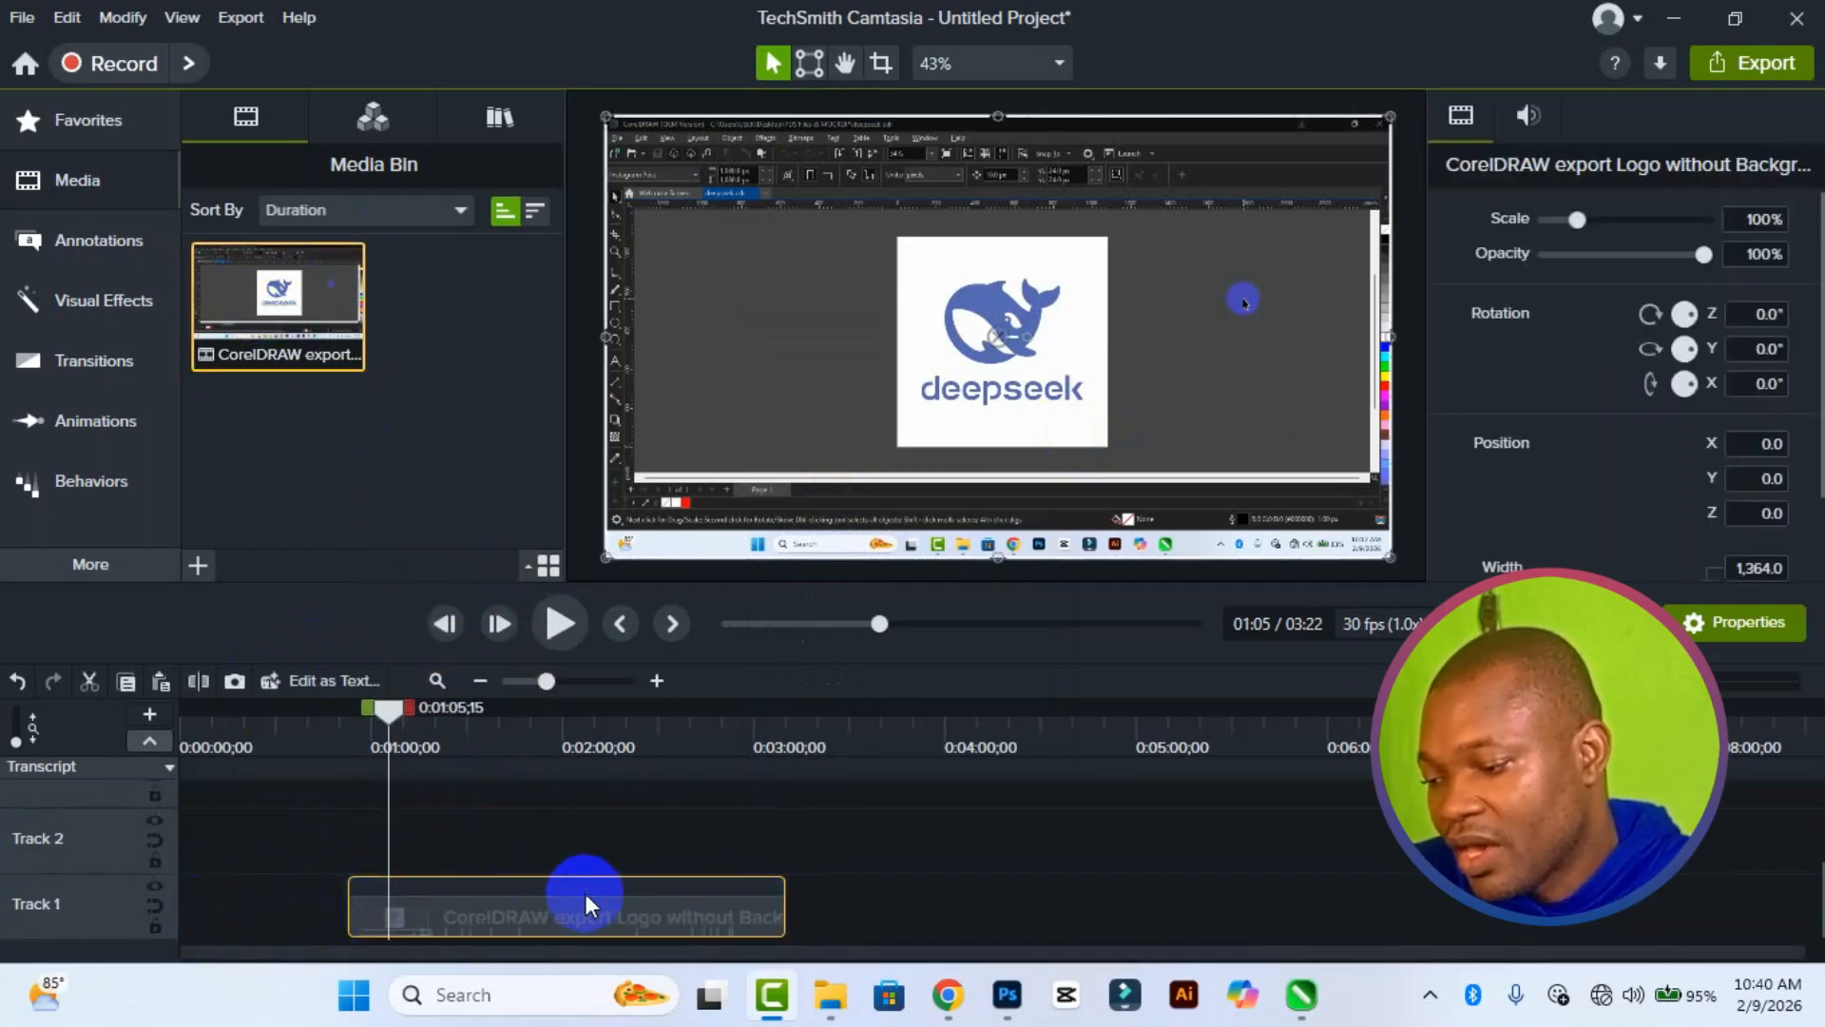
Step: Move the empty Track 2 up one position in the track order
{"action": "right_click", "coordinate": [853, 846]}
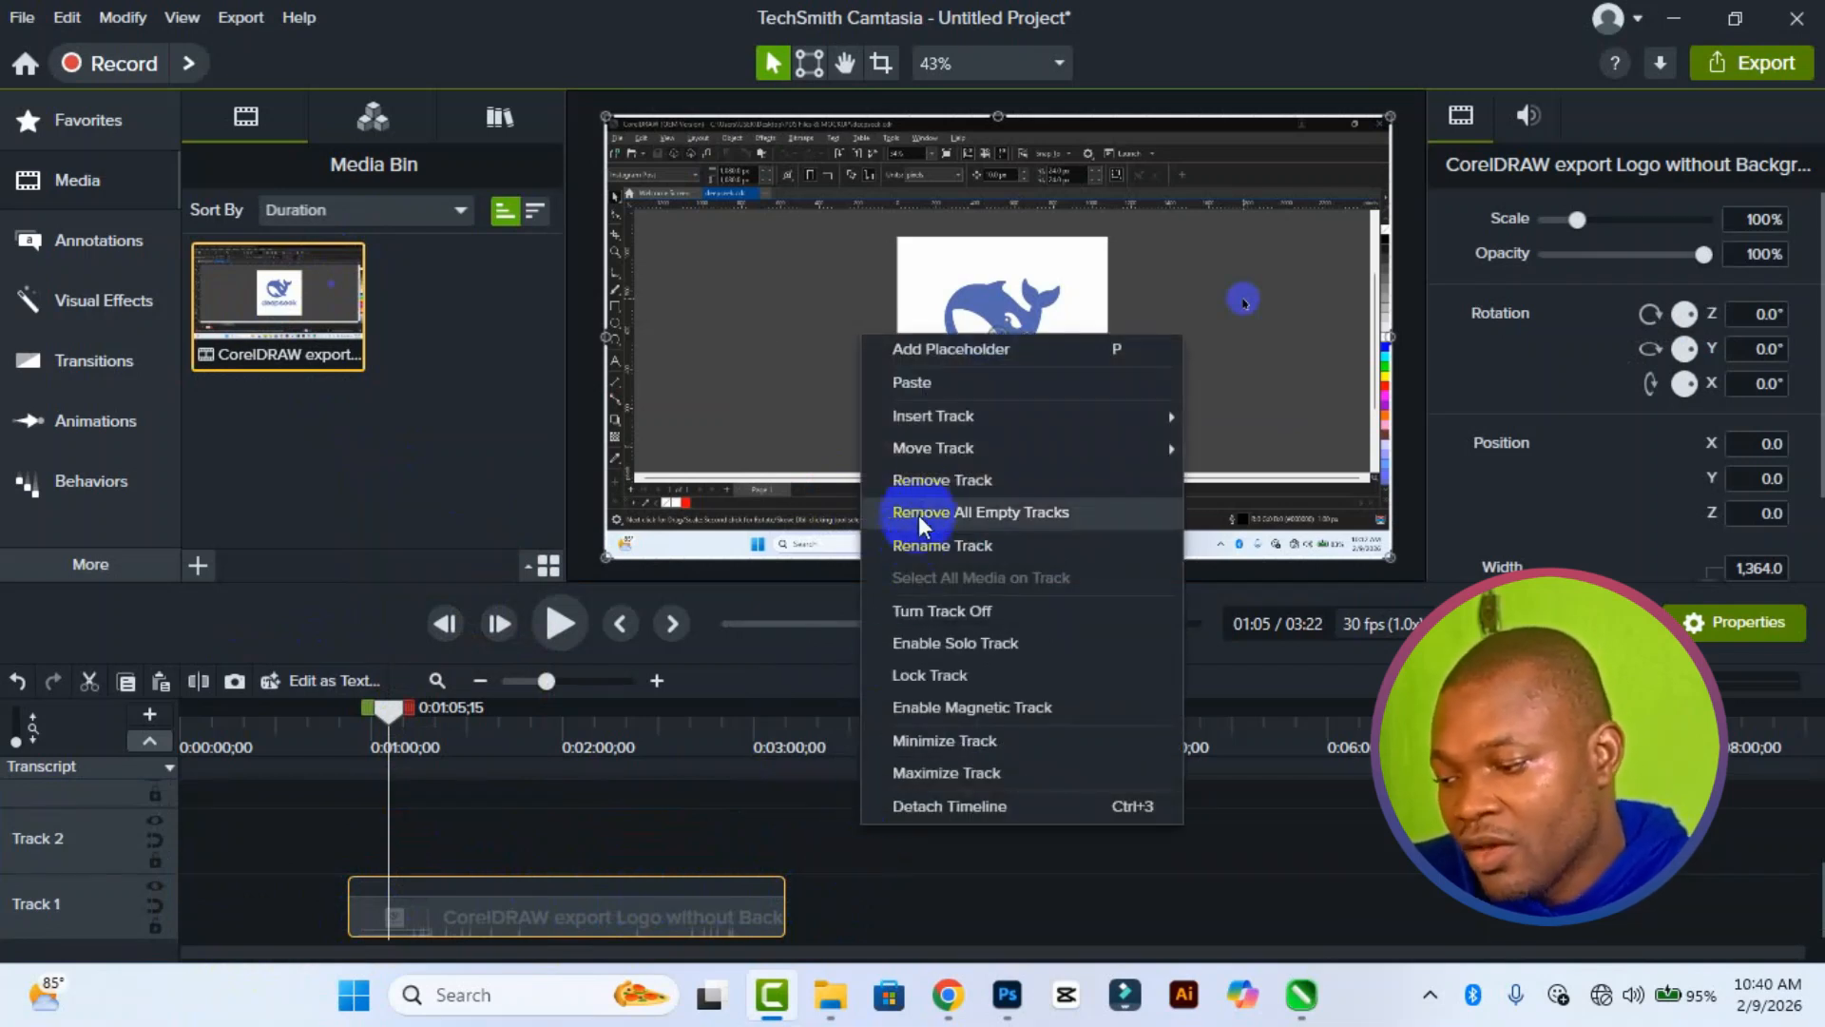
{"action": "mouse_move", "coordinate": [932, 464]}
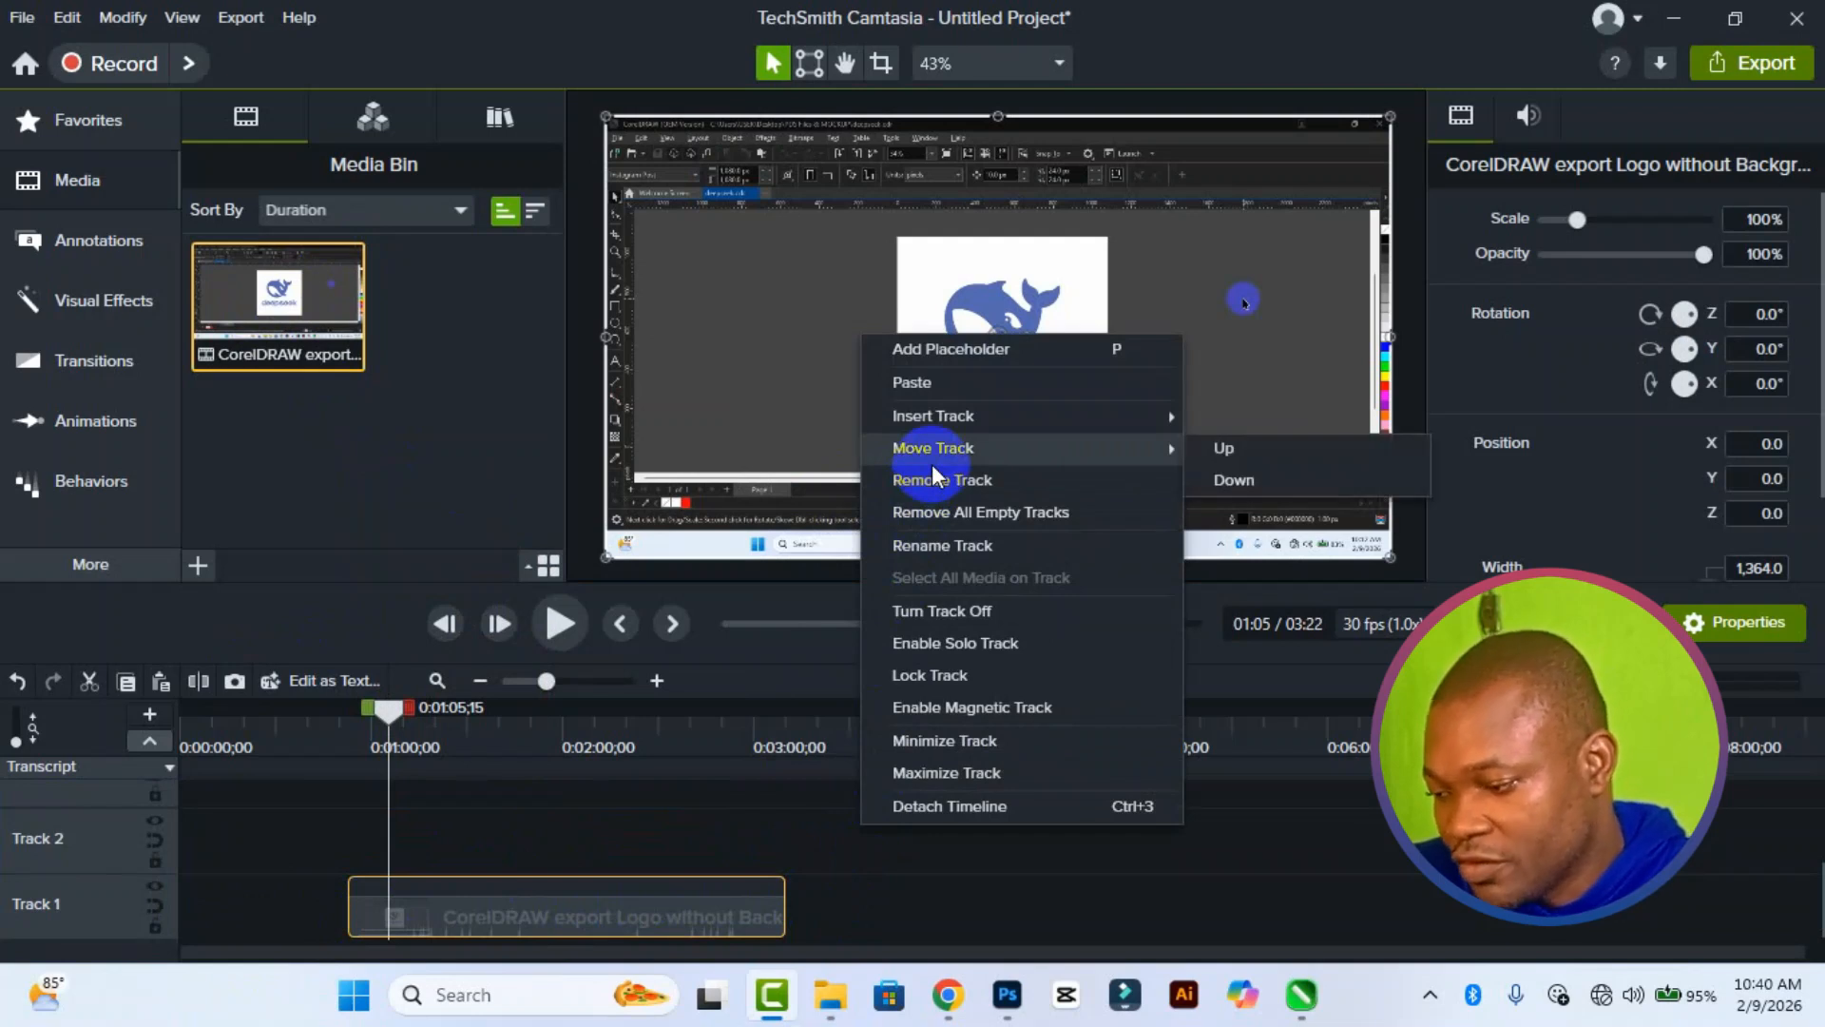
{"action": "left_click", "coordinate": [1223, 451]}
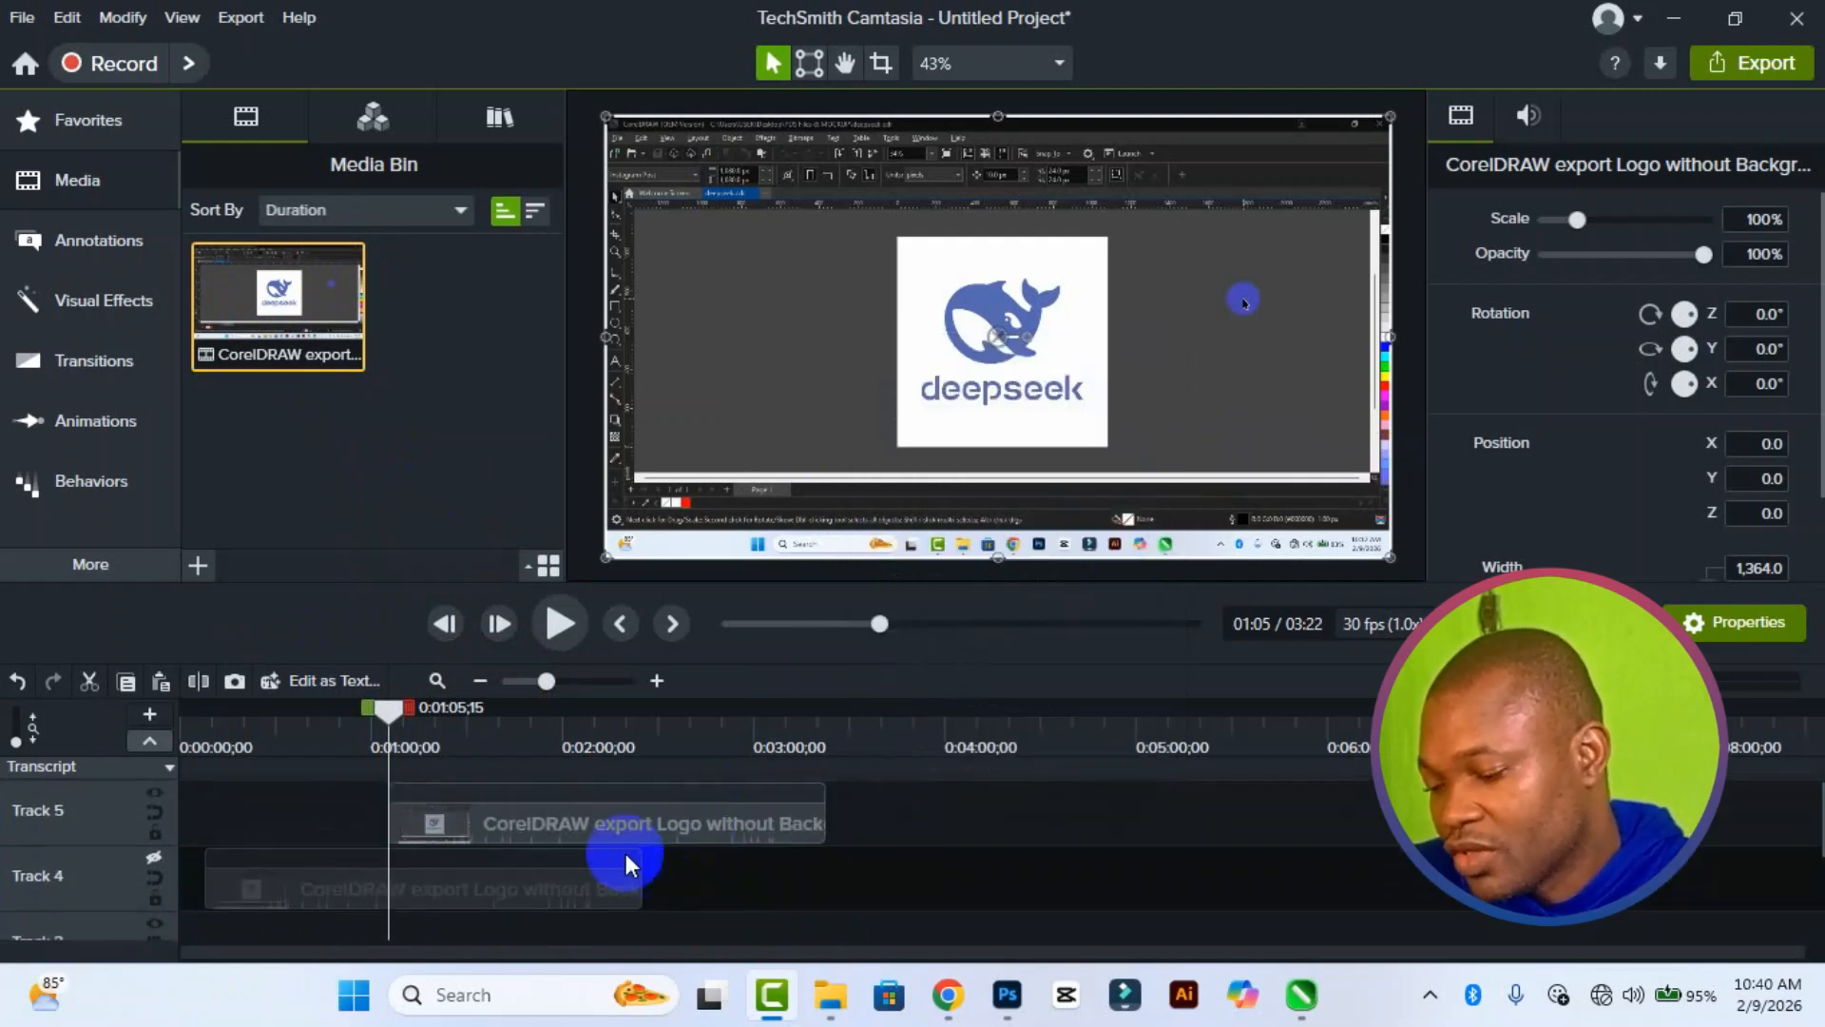
Step: Hide the properties of the Track 1 clip and show them again
{"action": "scroll", "coordinate": [705, 825], "scroll_direction": "down", "scroll_amount": 3}
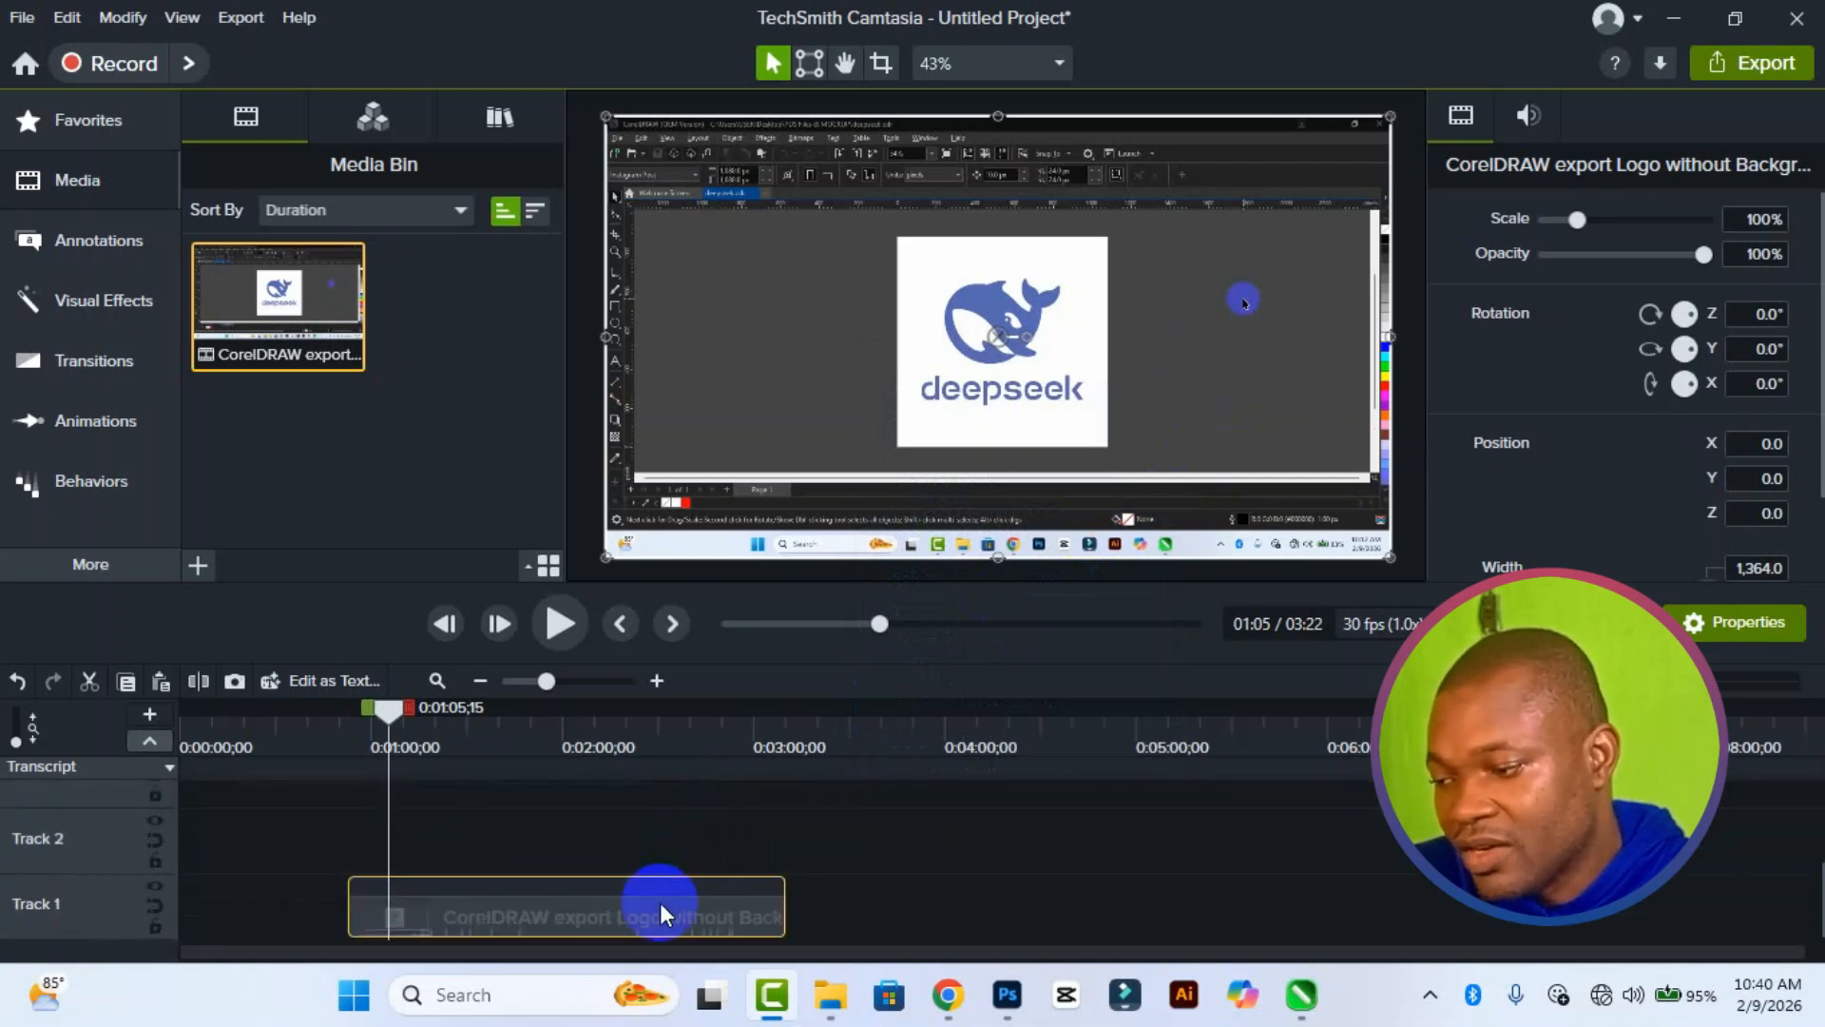
{"action": "right_click", "coordinate": [660, 904]}
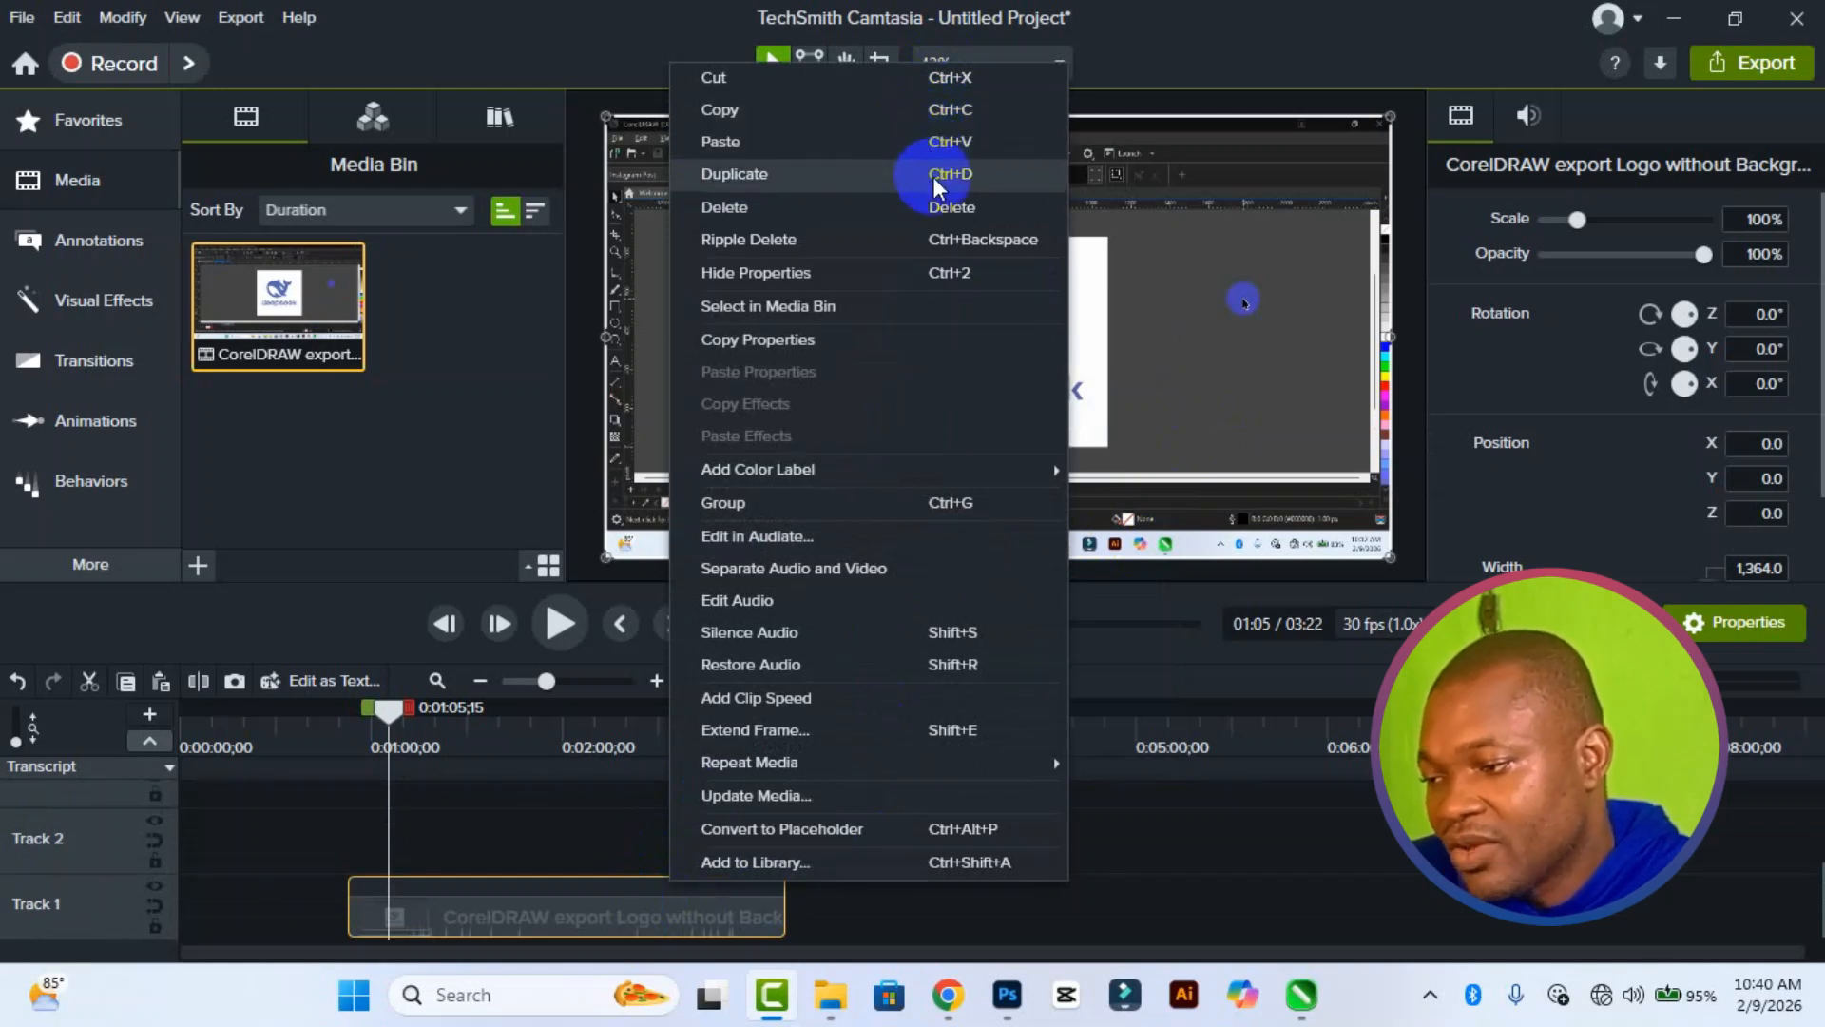
{"action": "left_click", "coordinate": [879, 272]}
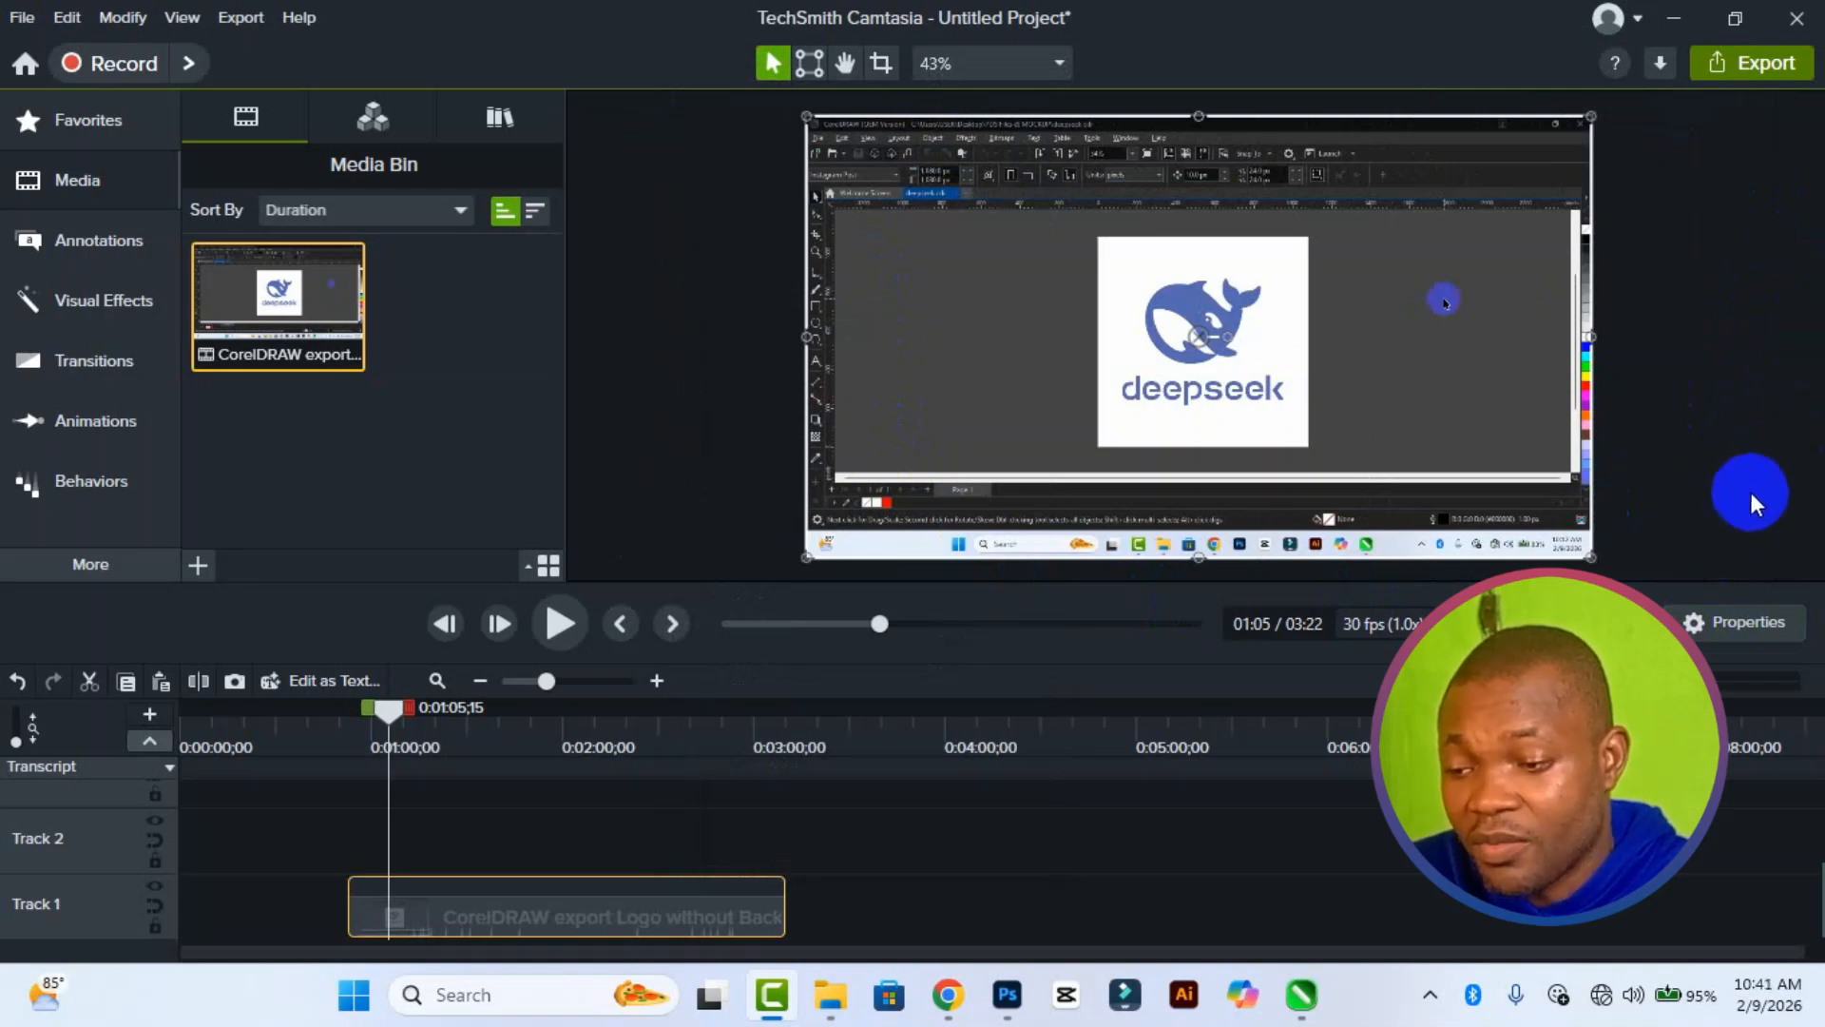
{"action": "left_click", "coordinate": [1732, 623]}
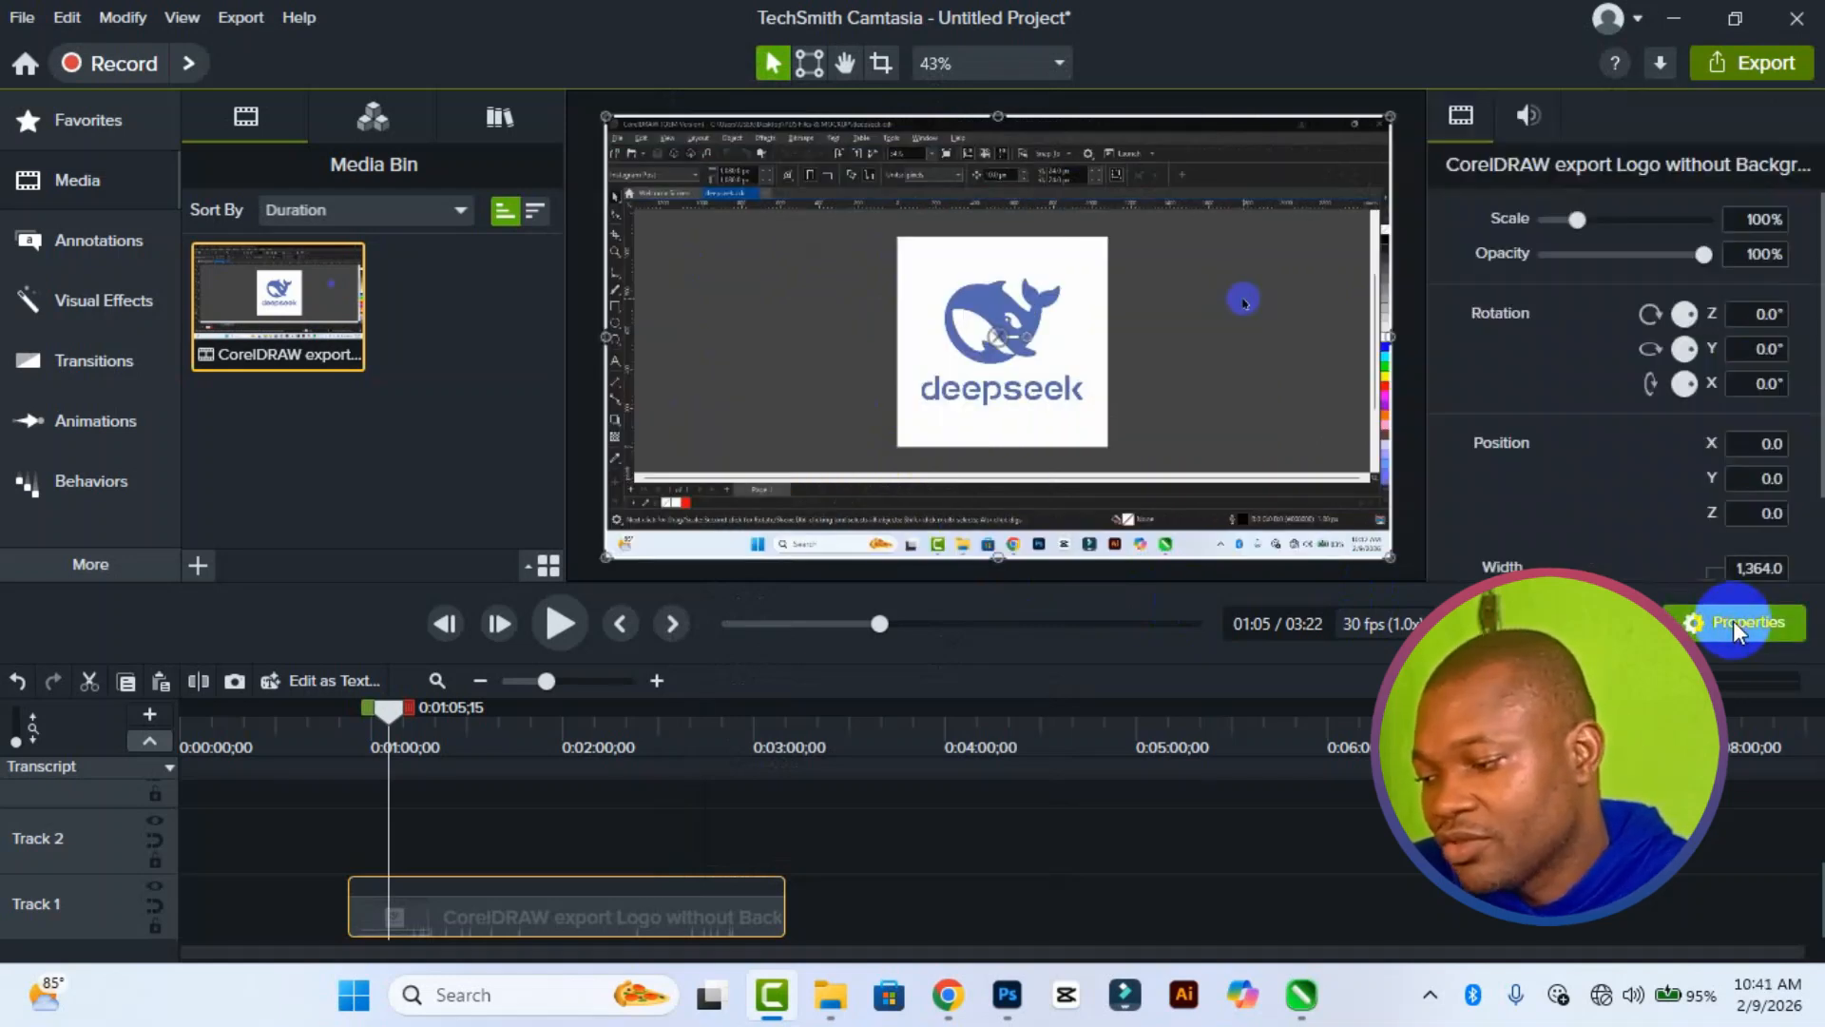